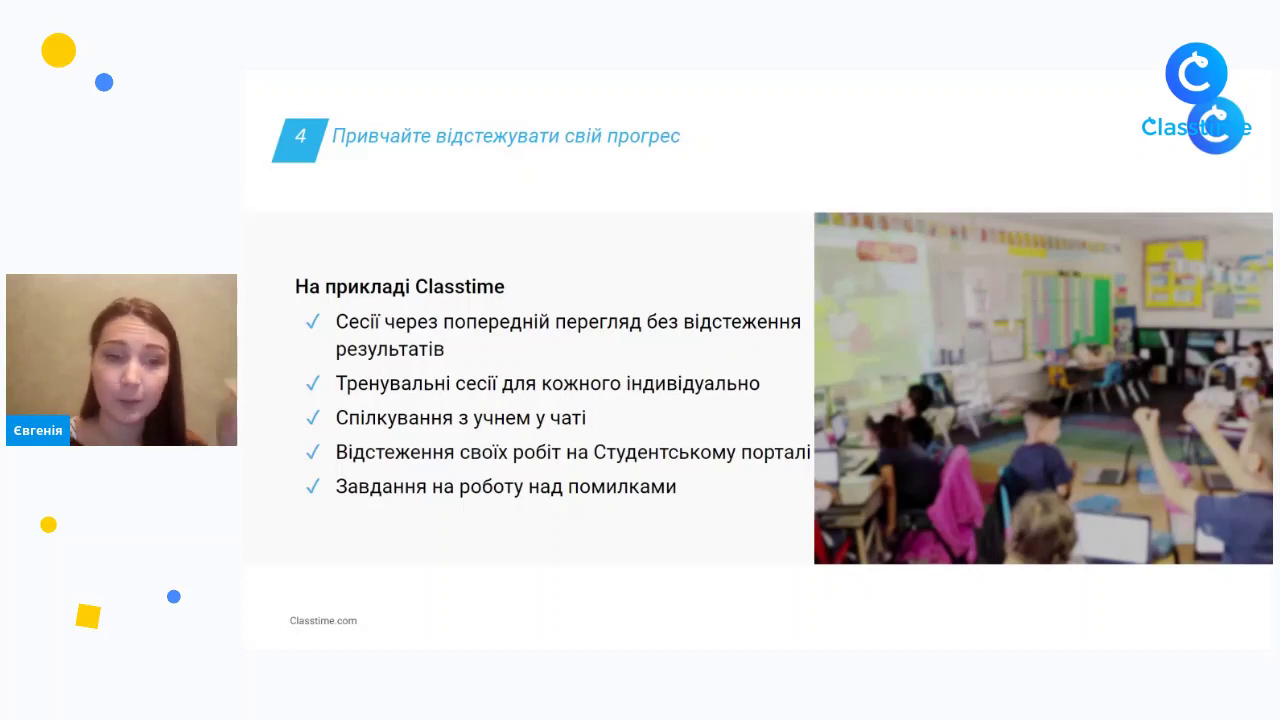
key(Left)
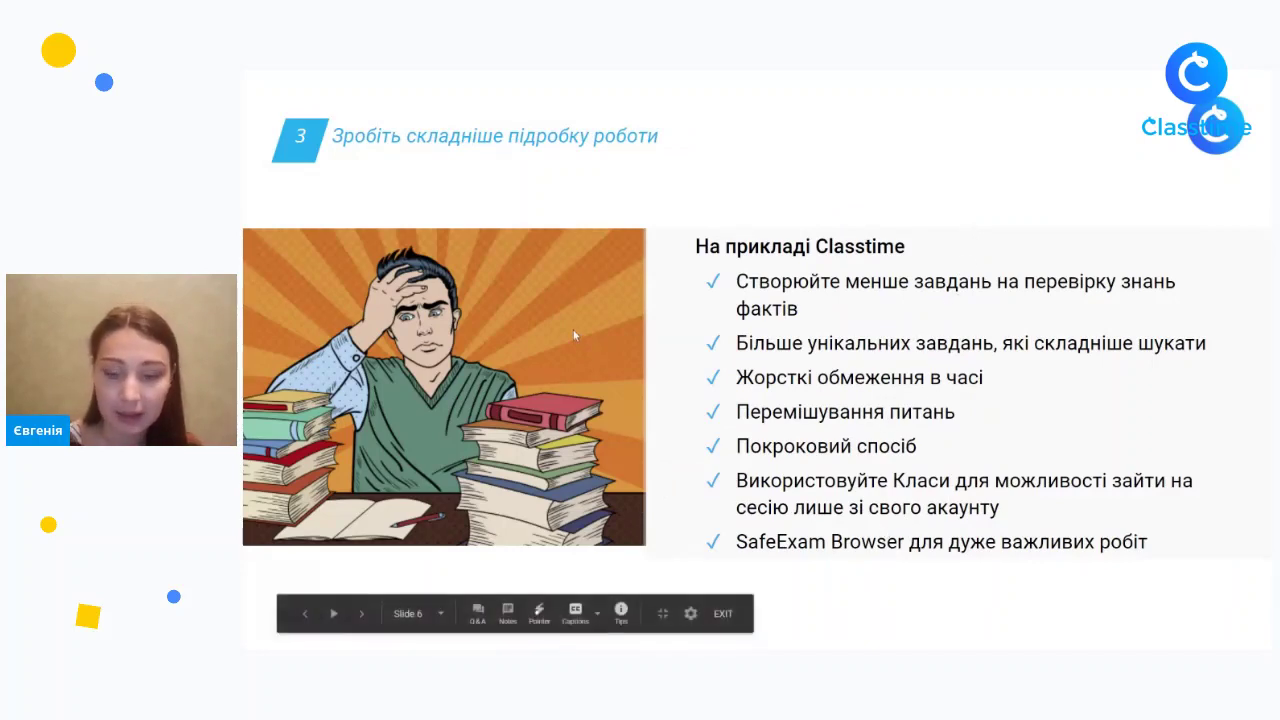
key(Right)
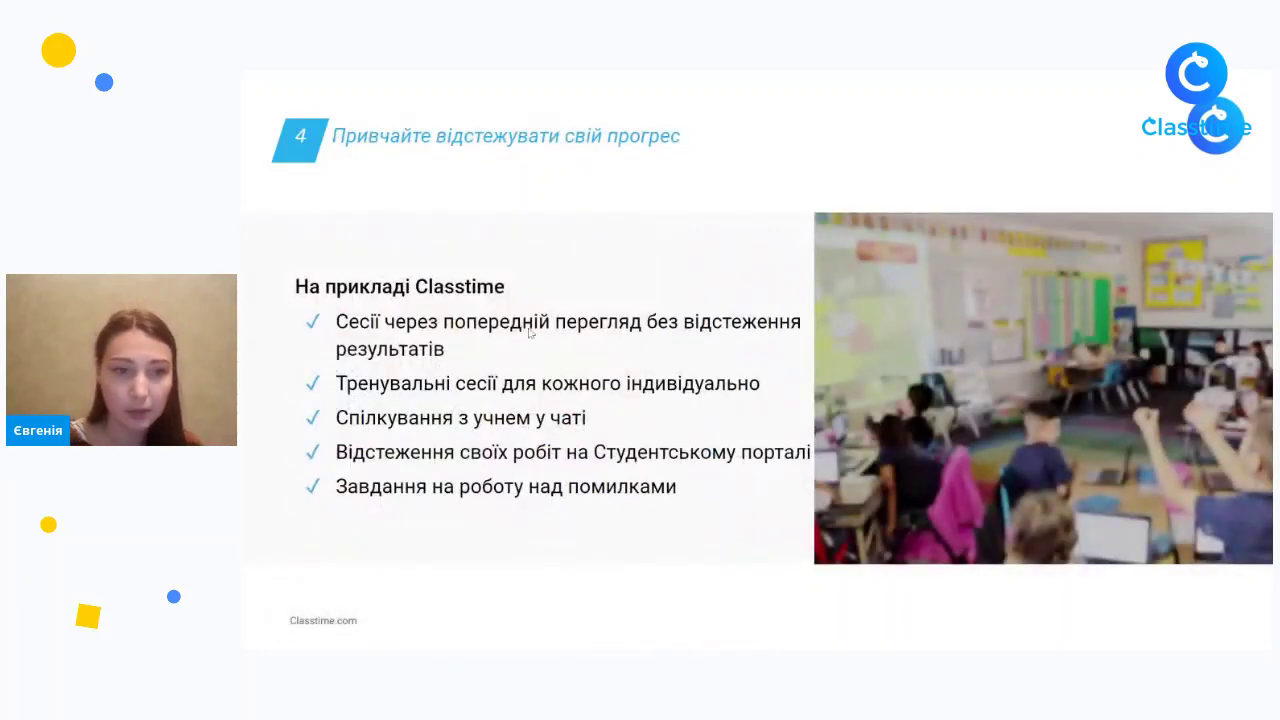
Leave the slide show and open the teacher library on the Classtime website.
key(Escape)
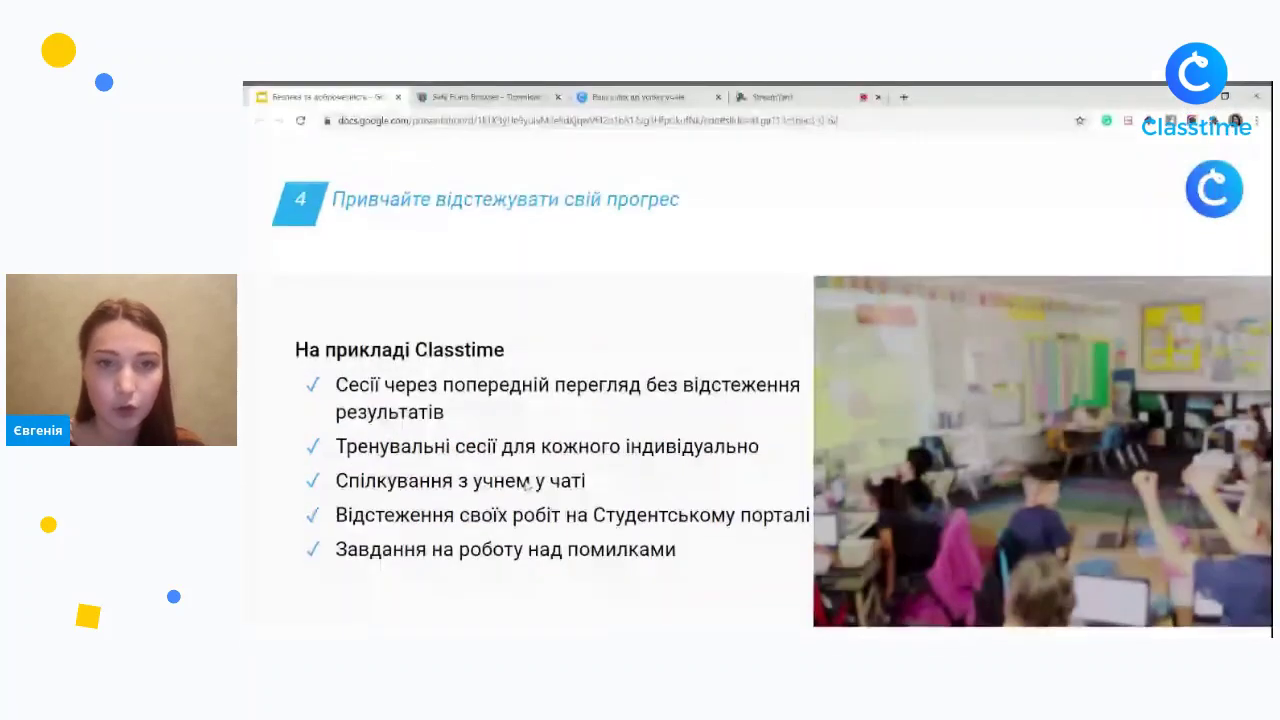
click(605, 92)
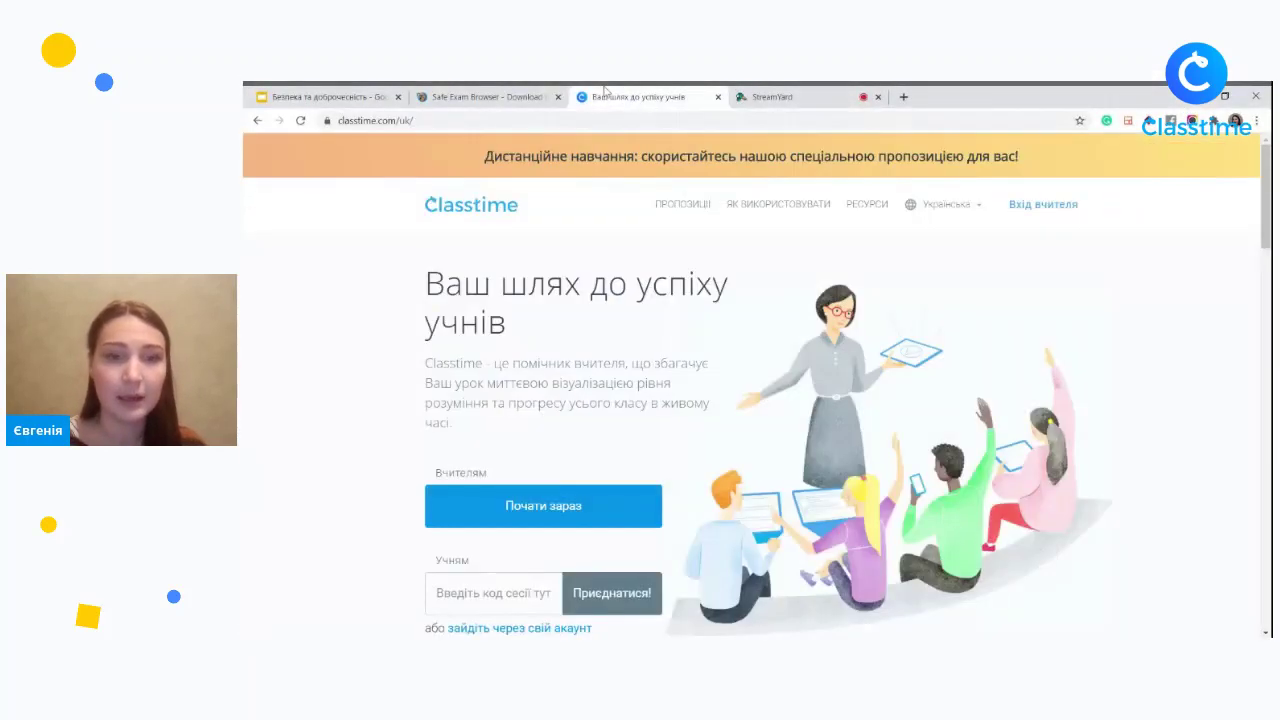
click(1034, 206)
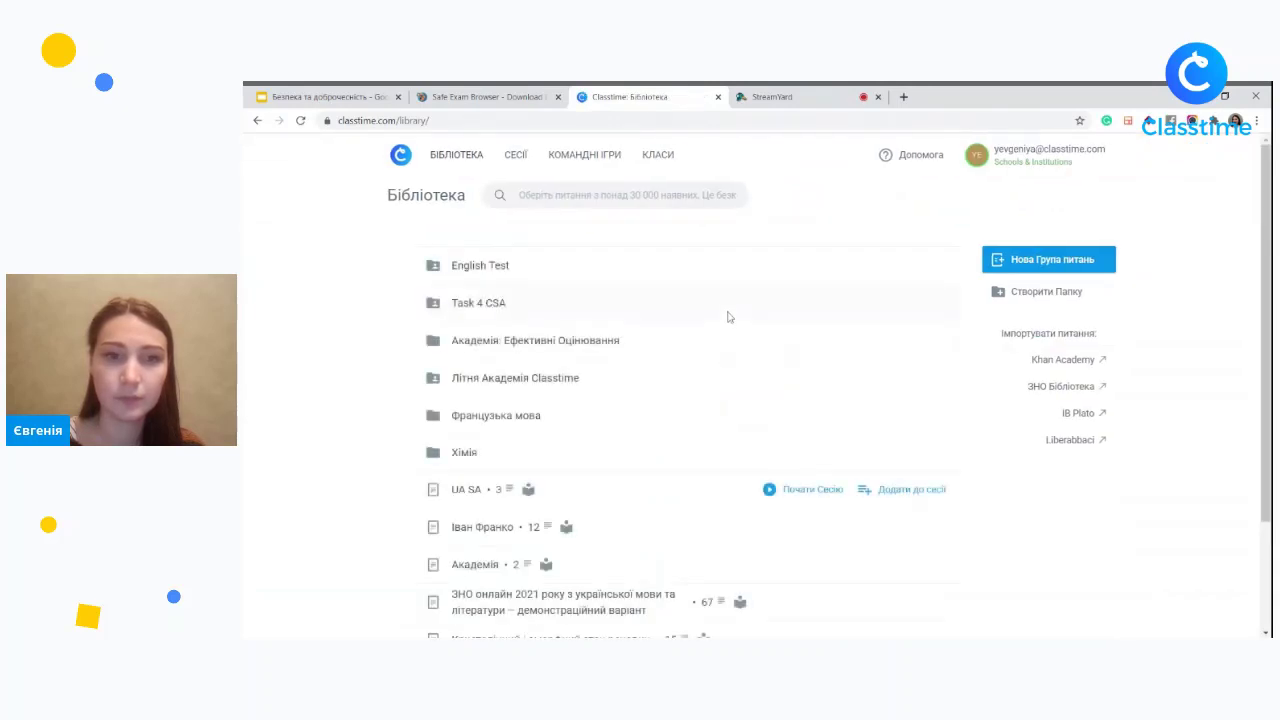
Open the "Іван Франко" question set in the library and start its preview session.
scroll(520, 455, down, 3)
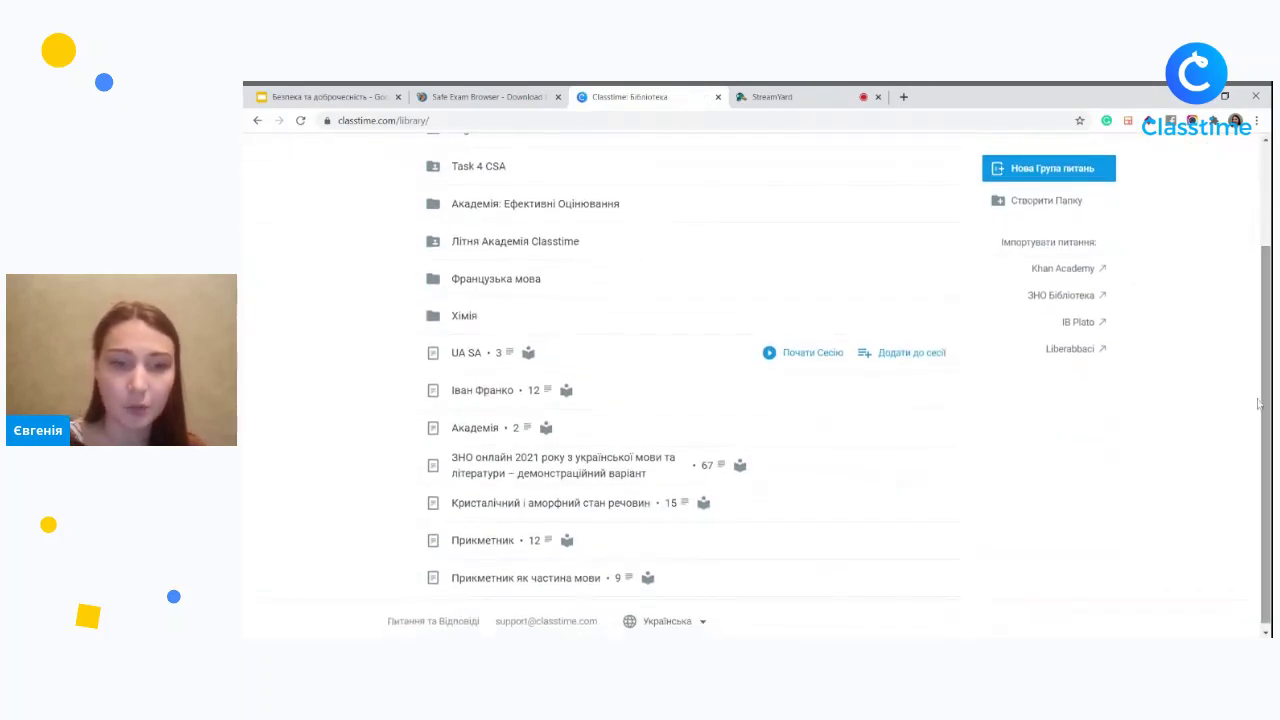
click(486, 391)
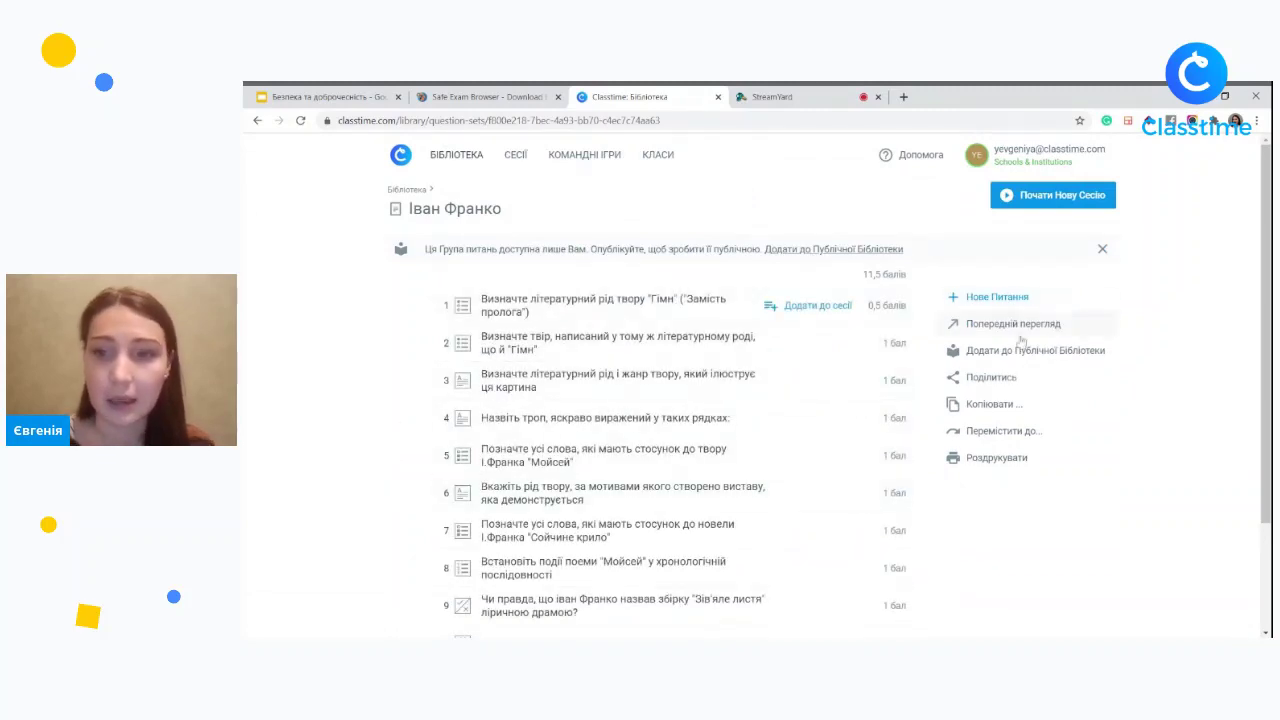
click(1012, 326)
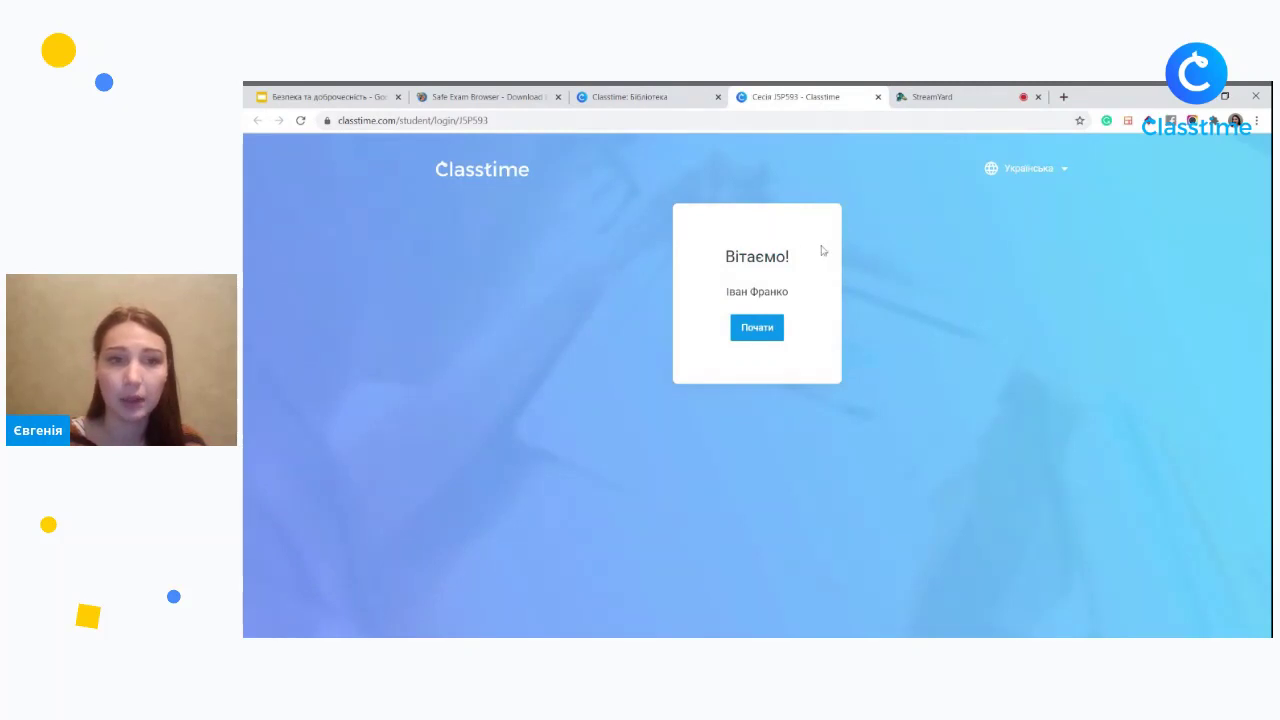
click(742, 326)
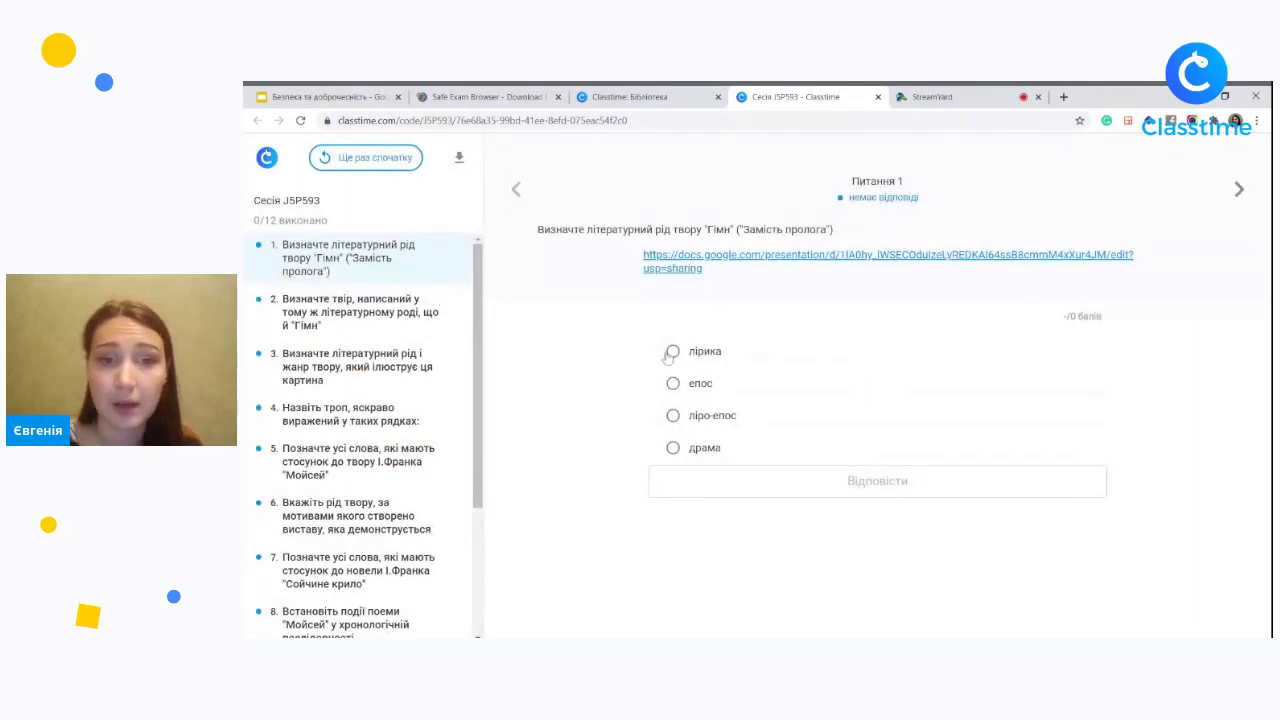
Answer question 1 of the preview with "епос" and mark "Єгова" in question 5.
click(673, 384)
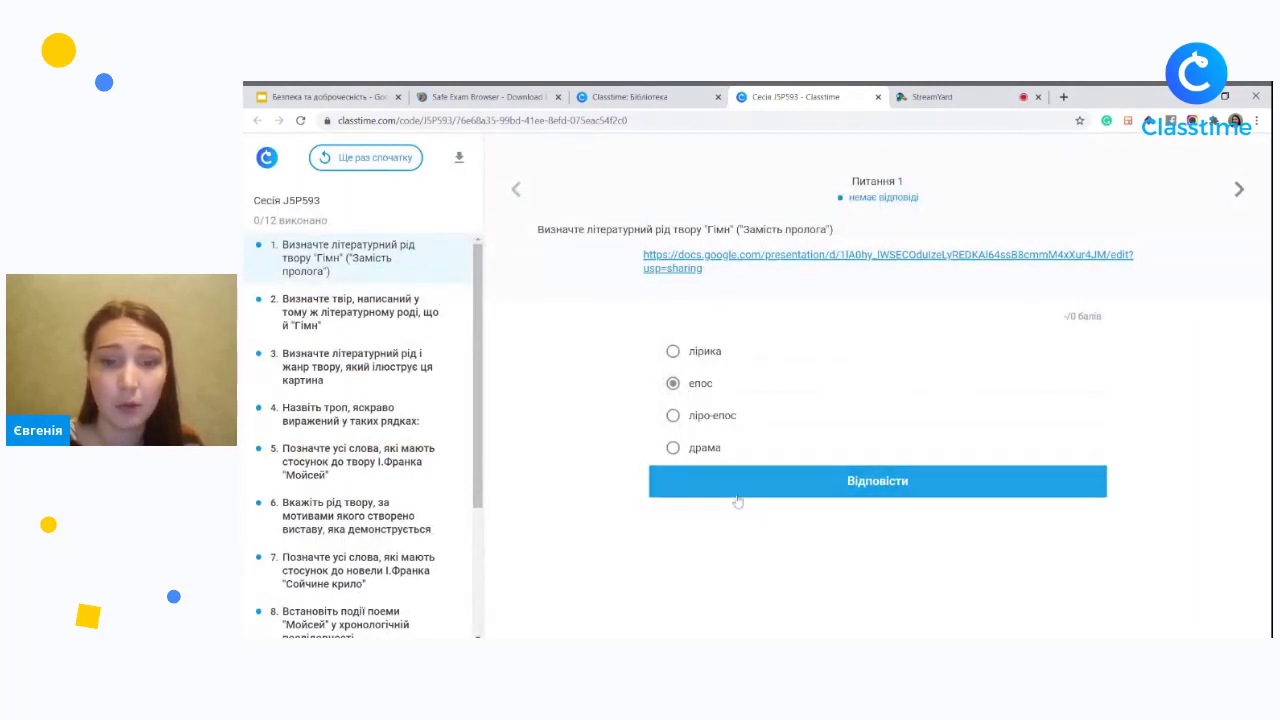
click(737, 497)
click(740, 537)
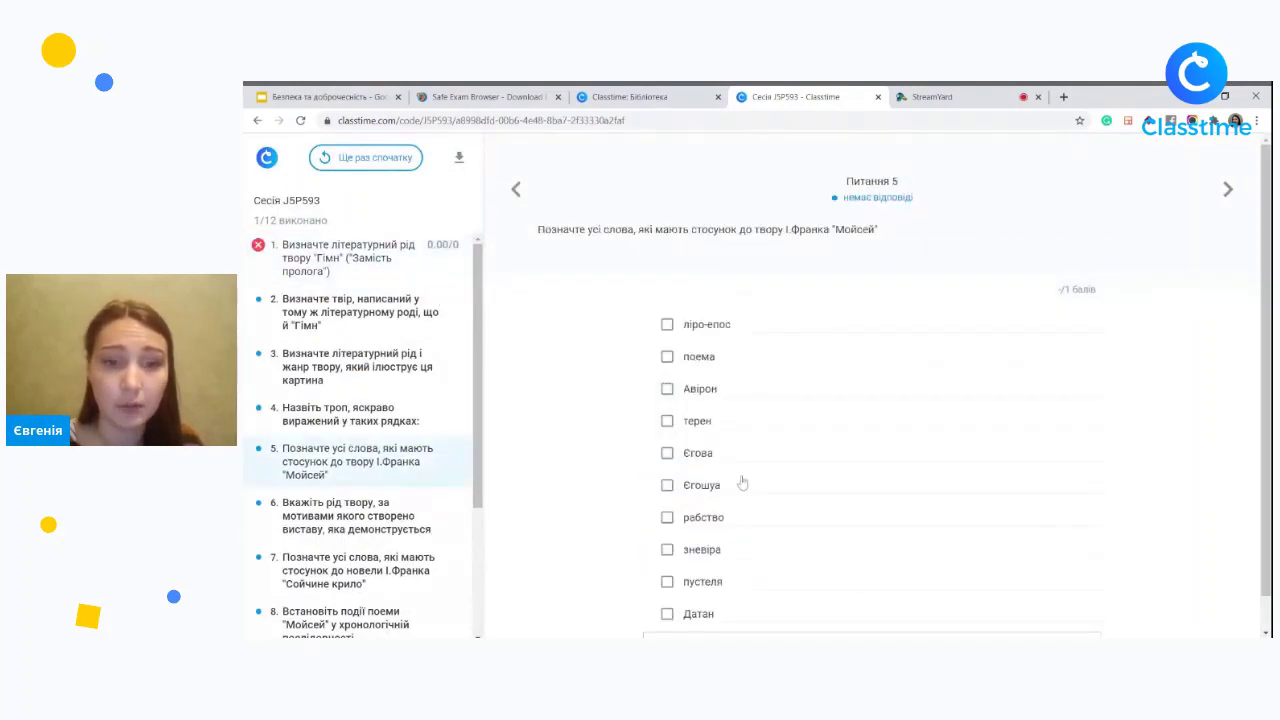
click(667, 453)
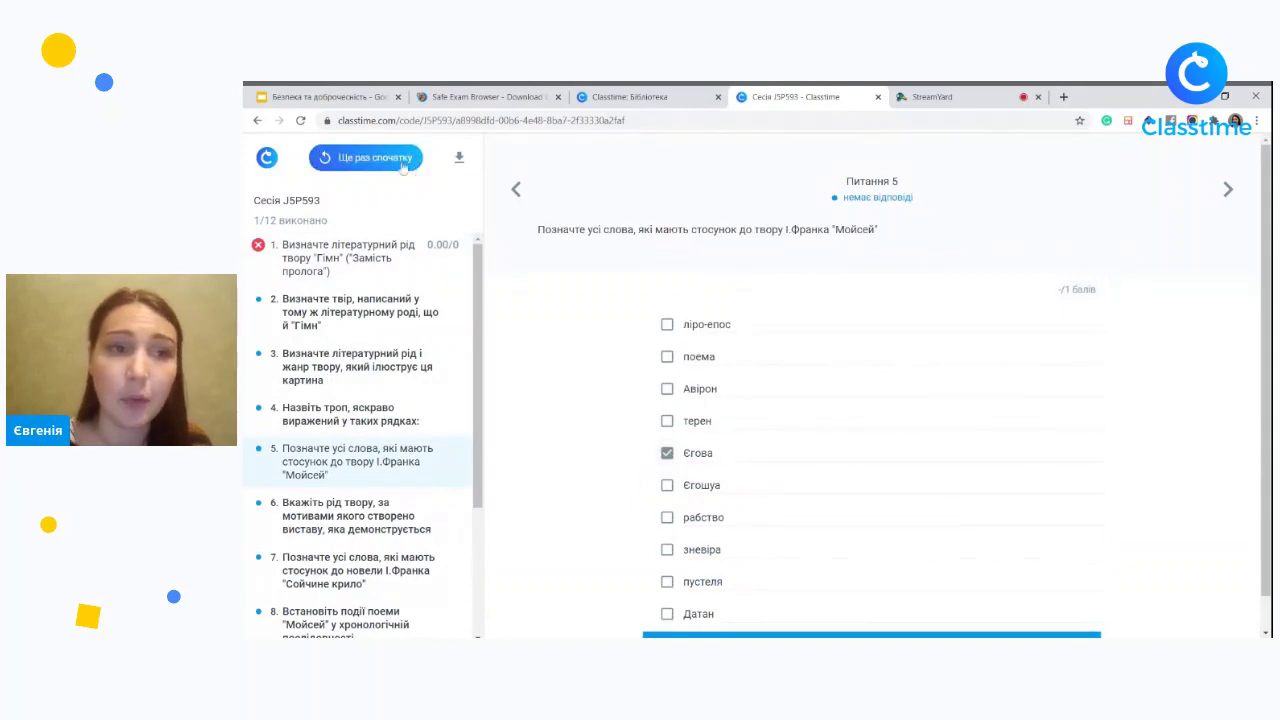
Restart the preview session from the beginning, download it as a PDF and leave the preview.
click(401, 164)
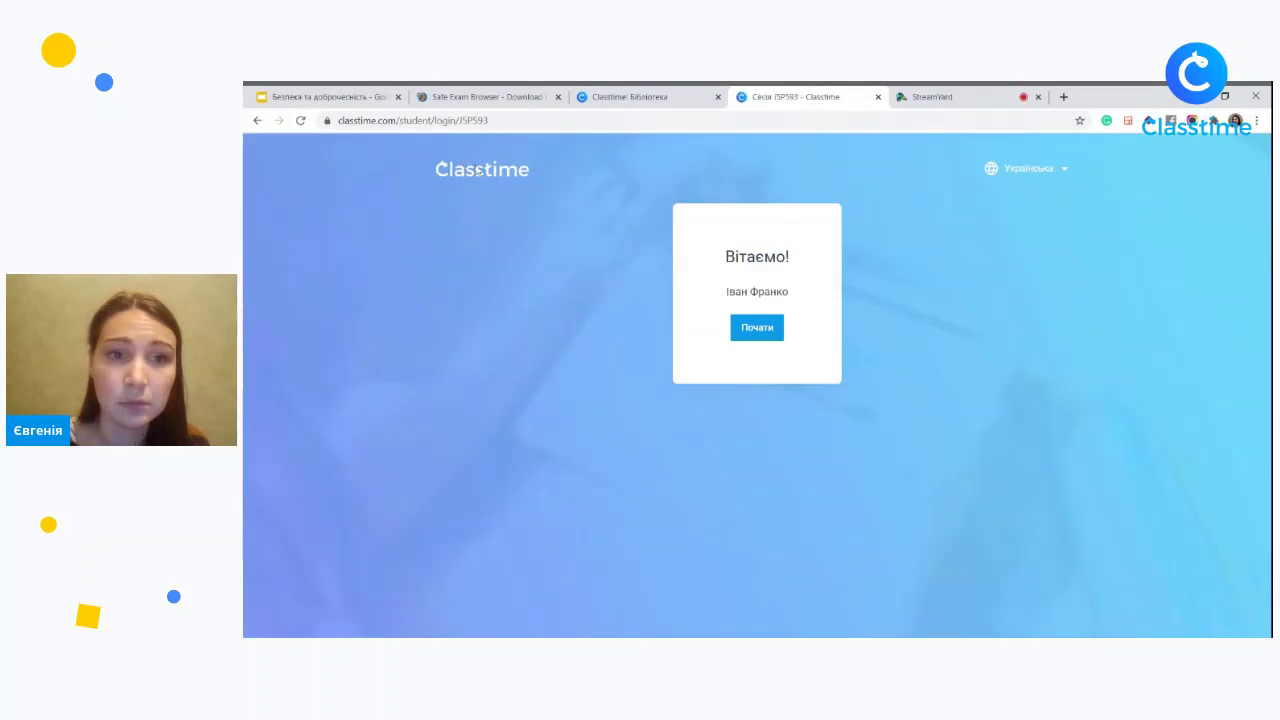
click(757, 326)
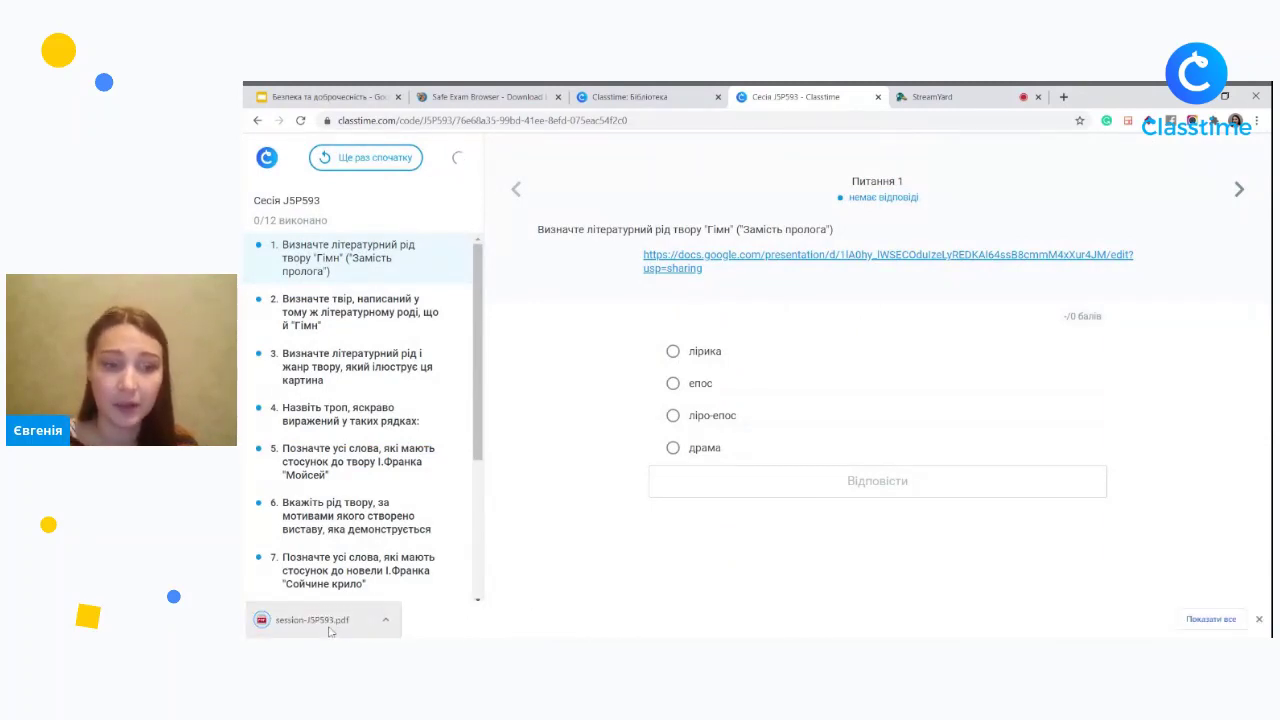
click(878, 97)
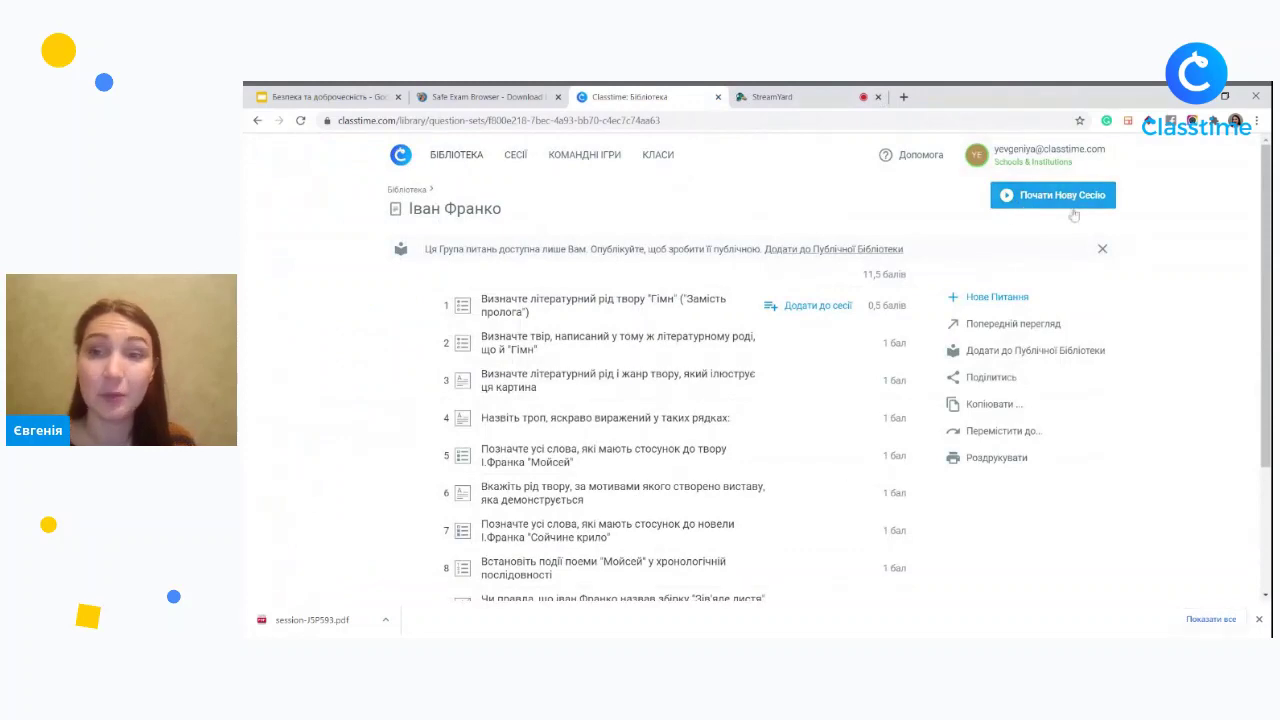
Start a new session from the "Іван Франко" set with question shuffling on and immediate display of answers off.
click(1072, 207)
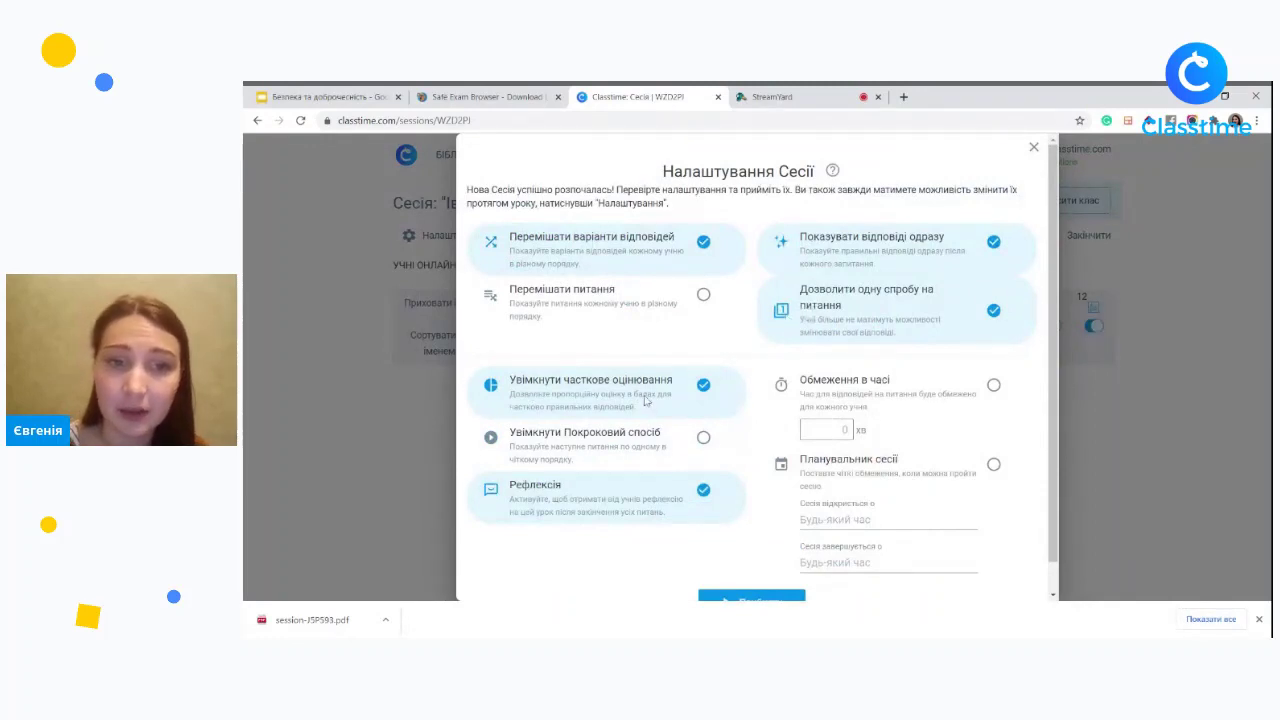
click(704, 298)
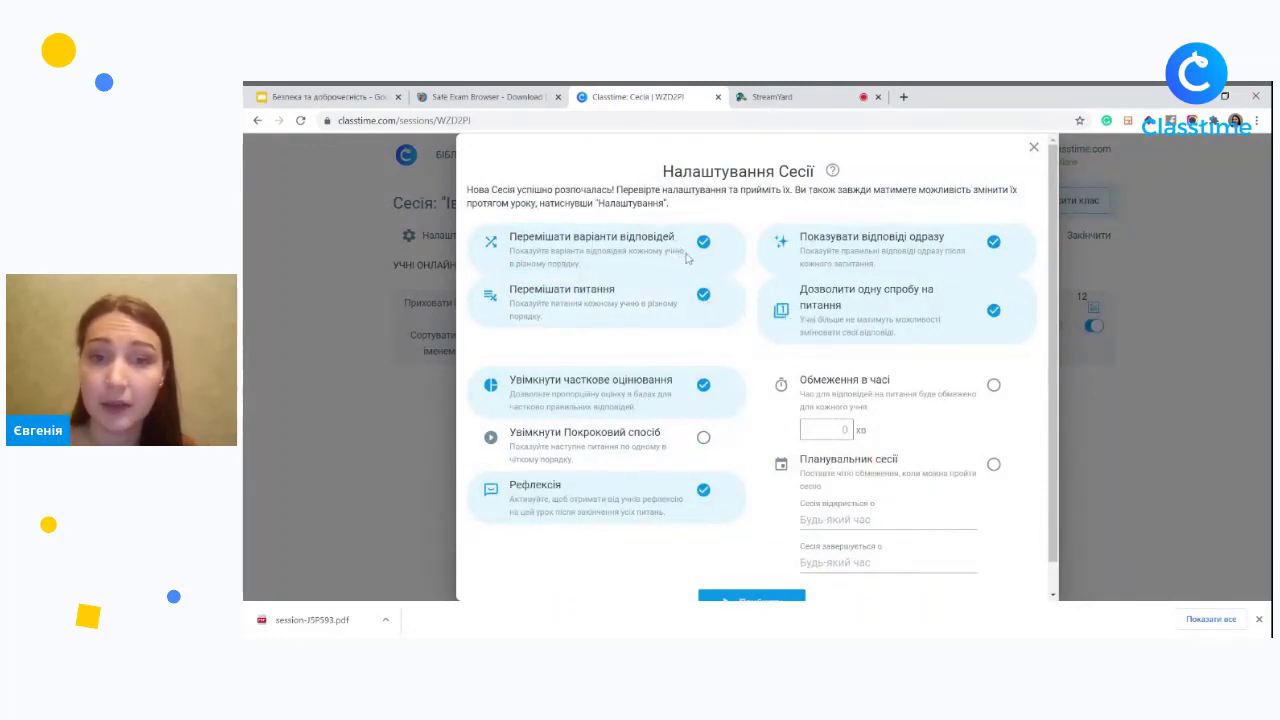
click(994, 244)
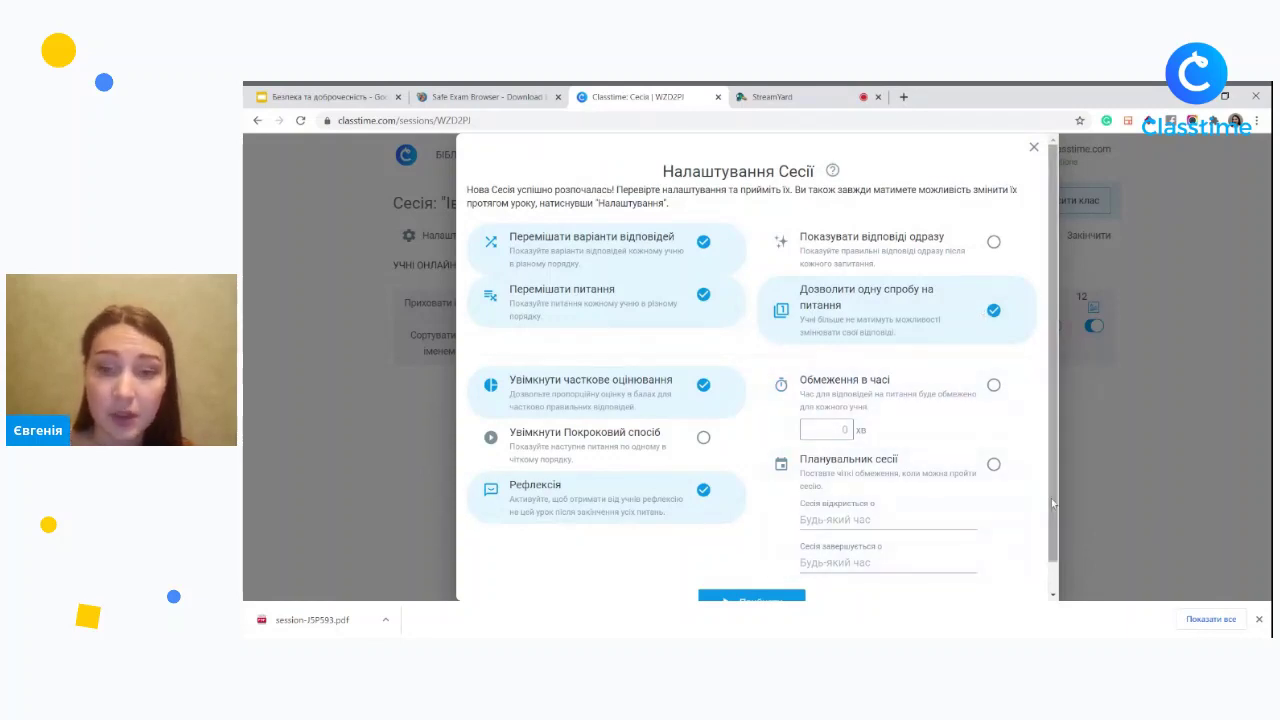
Limit the answering time to 13 minutes and schedule the session to open on November 6 at 17:51.
click(840, 429)
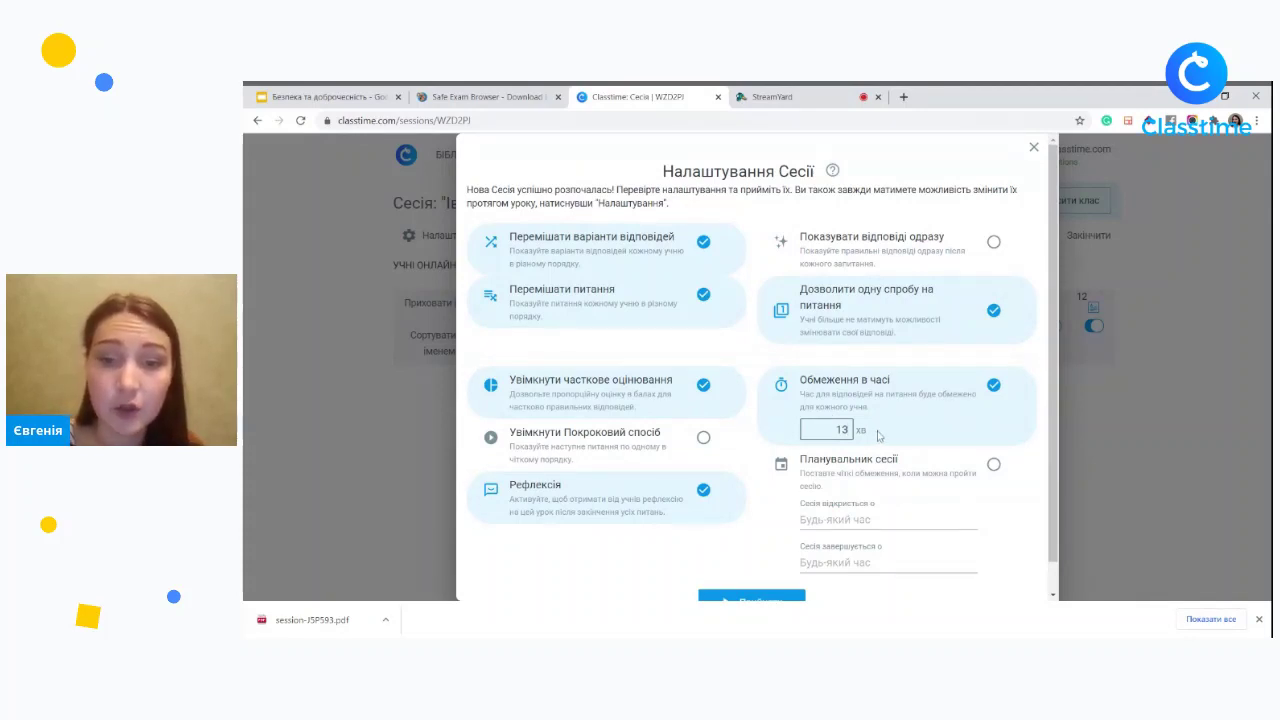
click(993, 464)
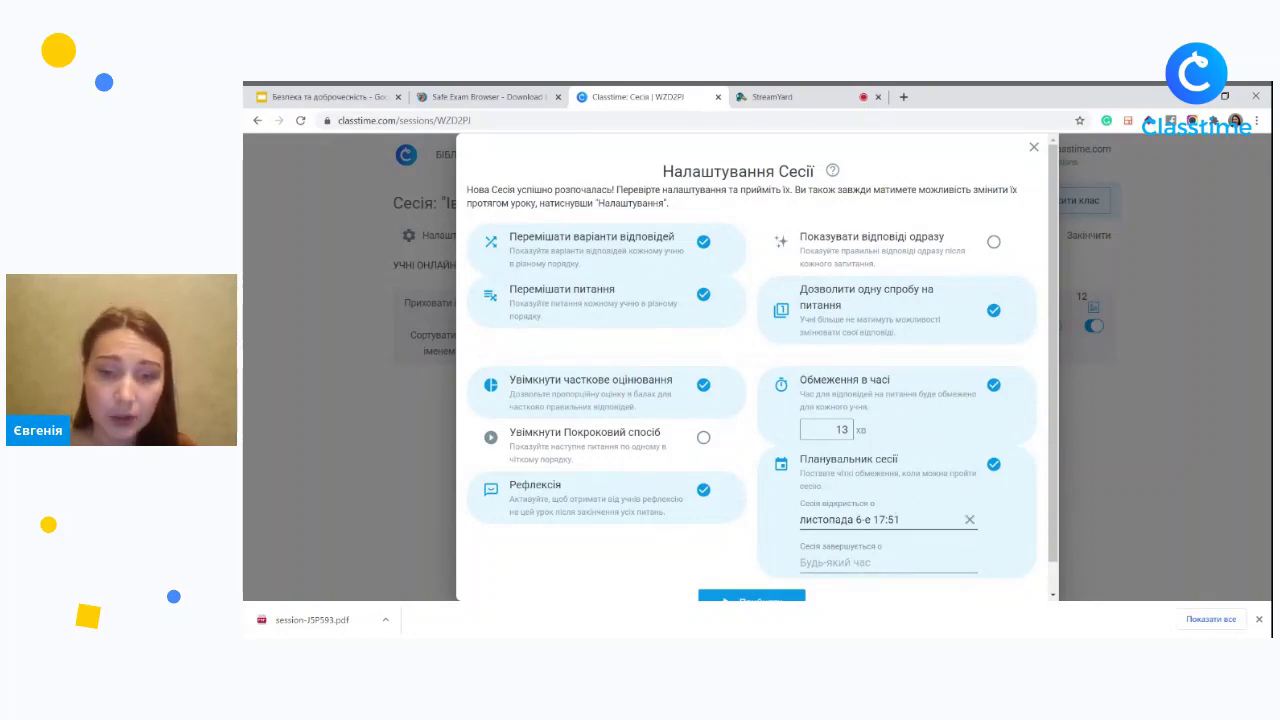
click(883, 519)
click(907, 482)
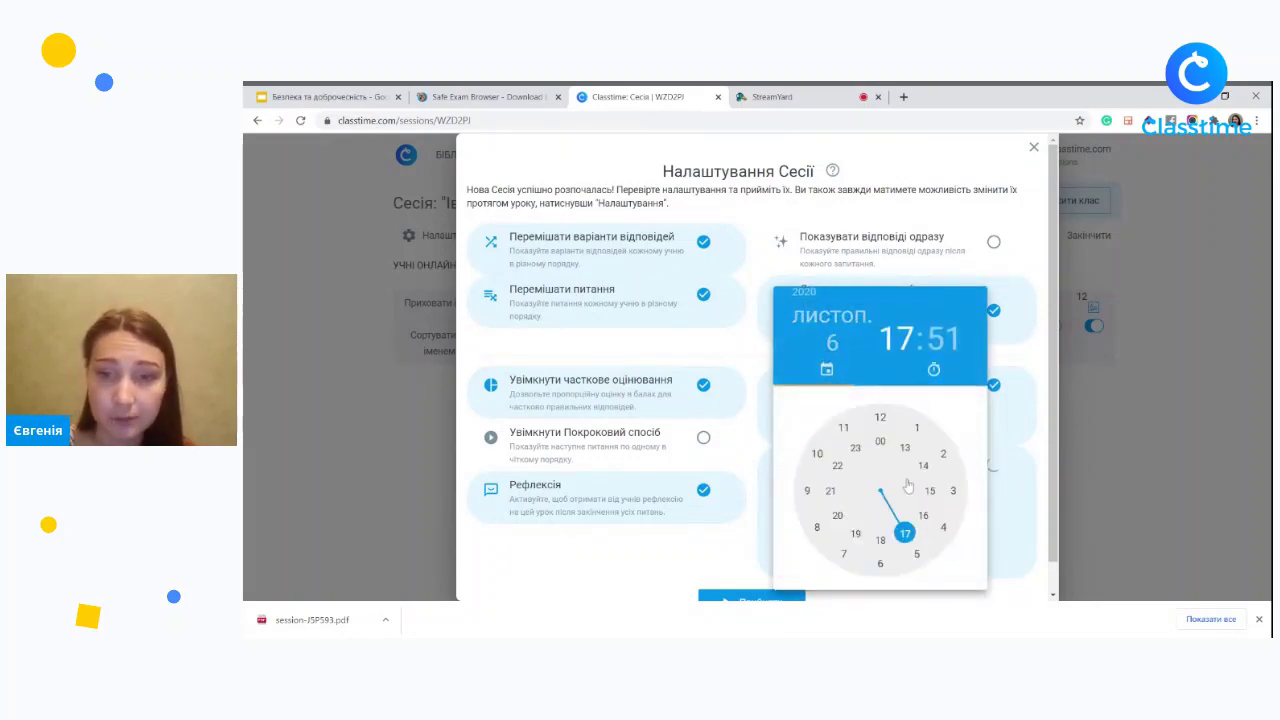
click(930, 342)
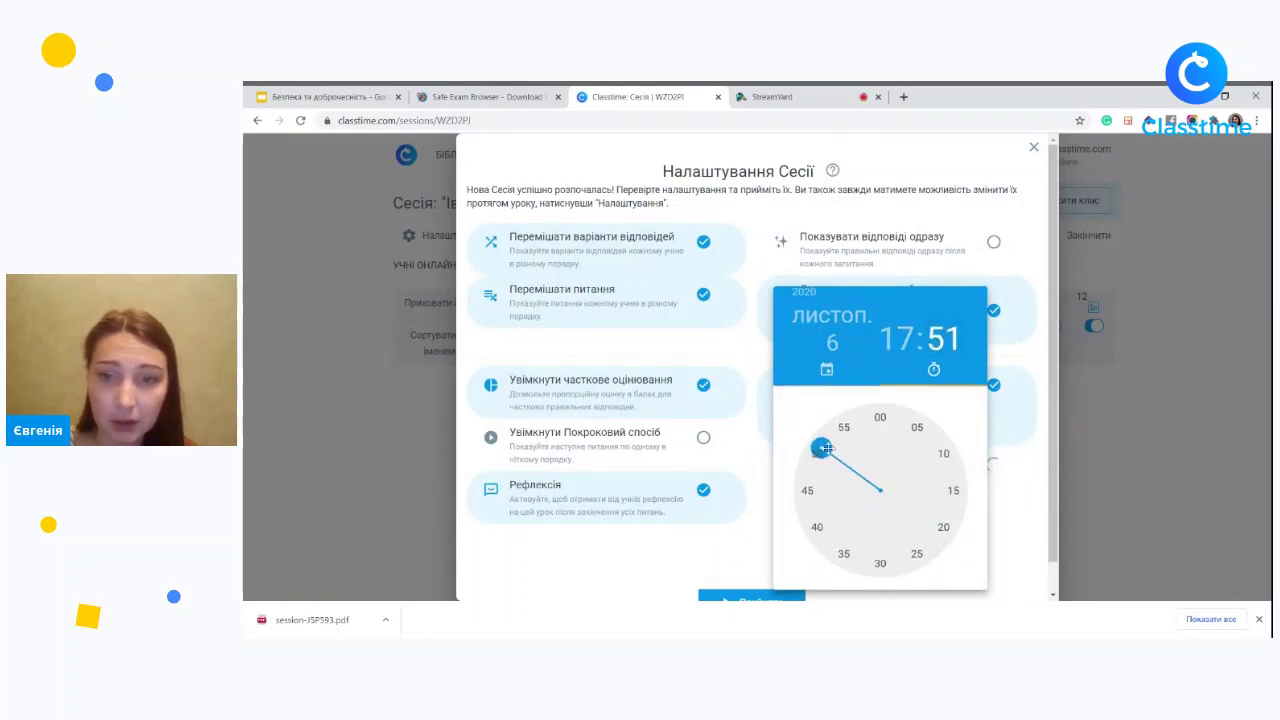
click(998, 563)
Schedule the session to end on November 13 at 17:50.
click(971, 562)
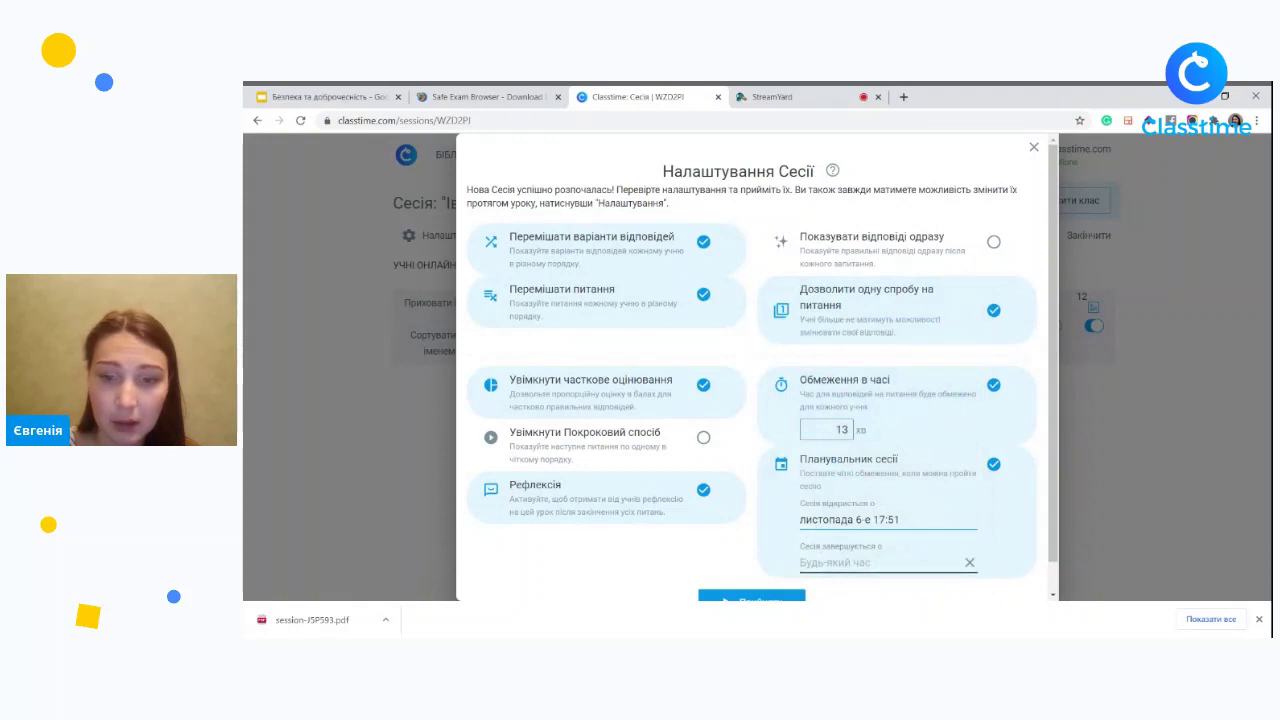
click(907, 508)
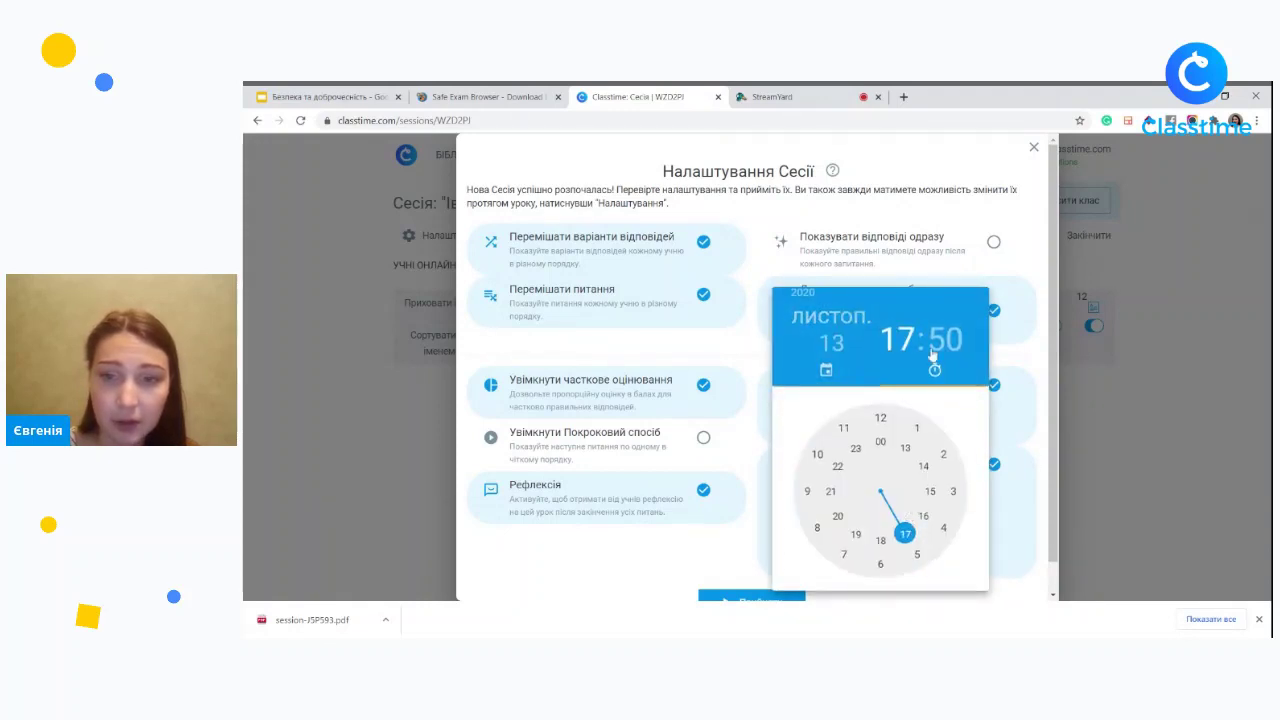
click(956, 343)
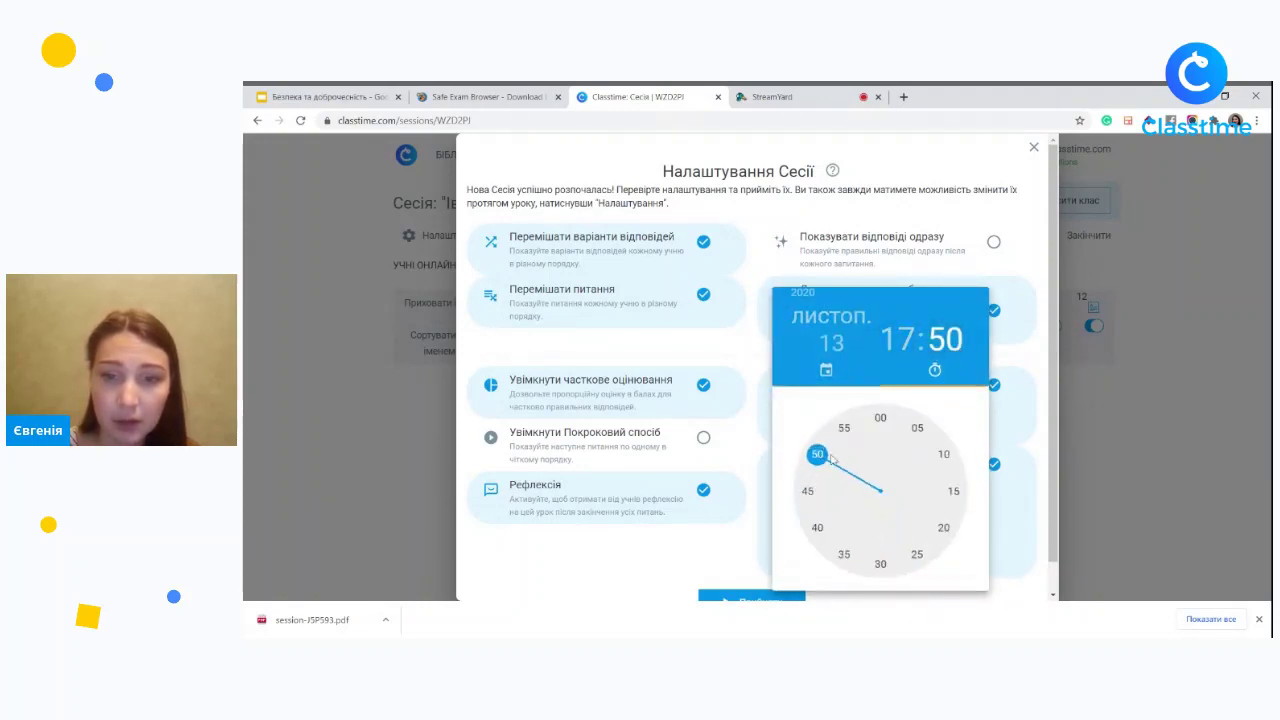
click(1018, 568)
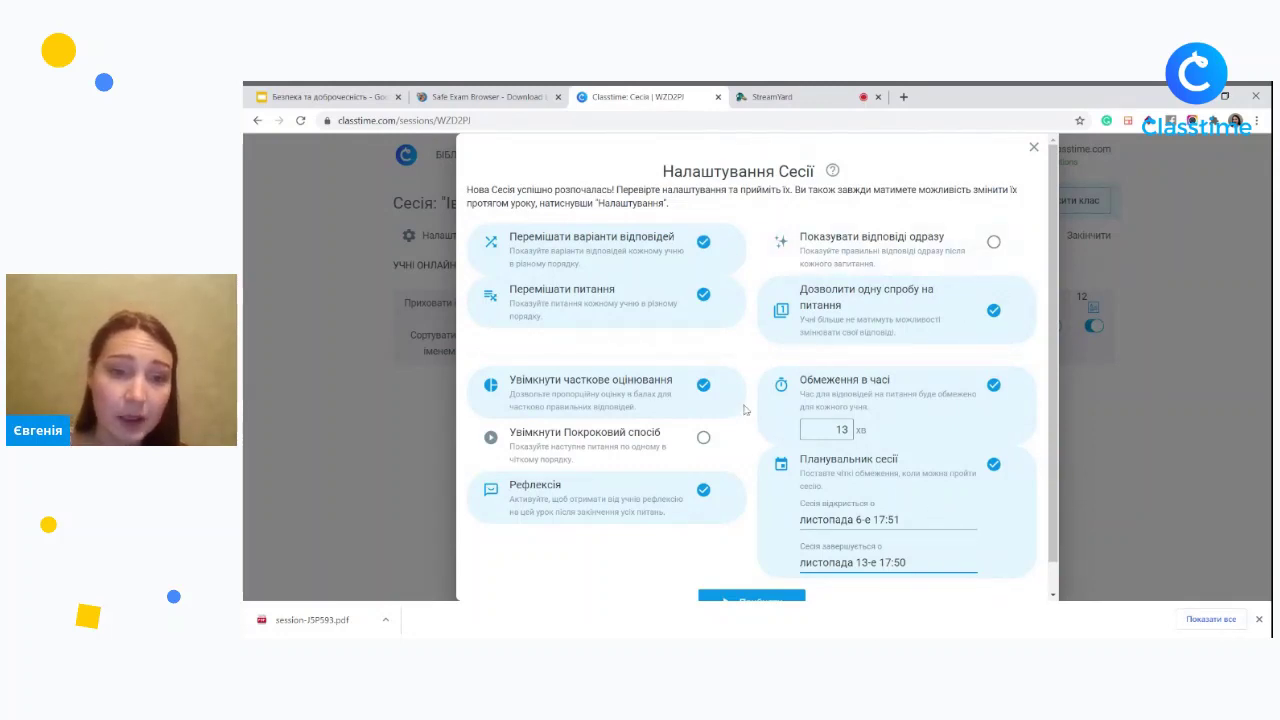
Enable the step-by-step mode, turn off the session scheduler and time limit, and accept the session settings.
click(704, 438)
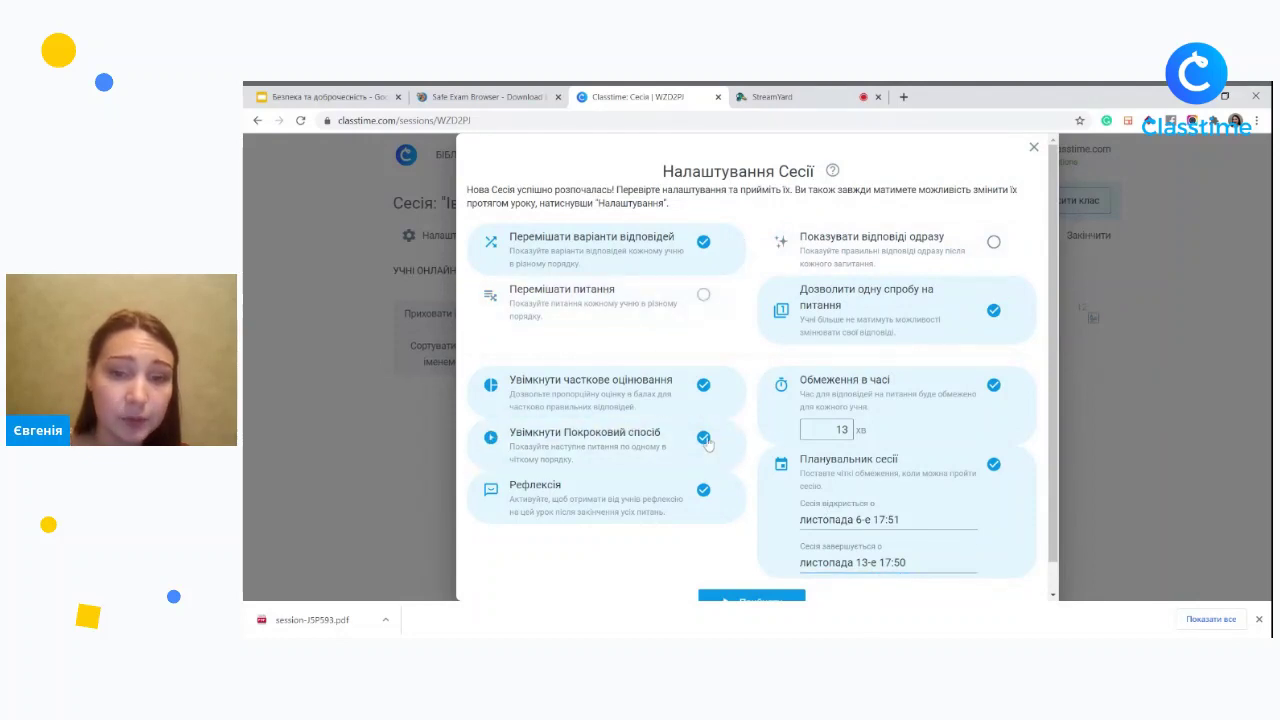
click(994, 465)
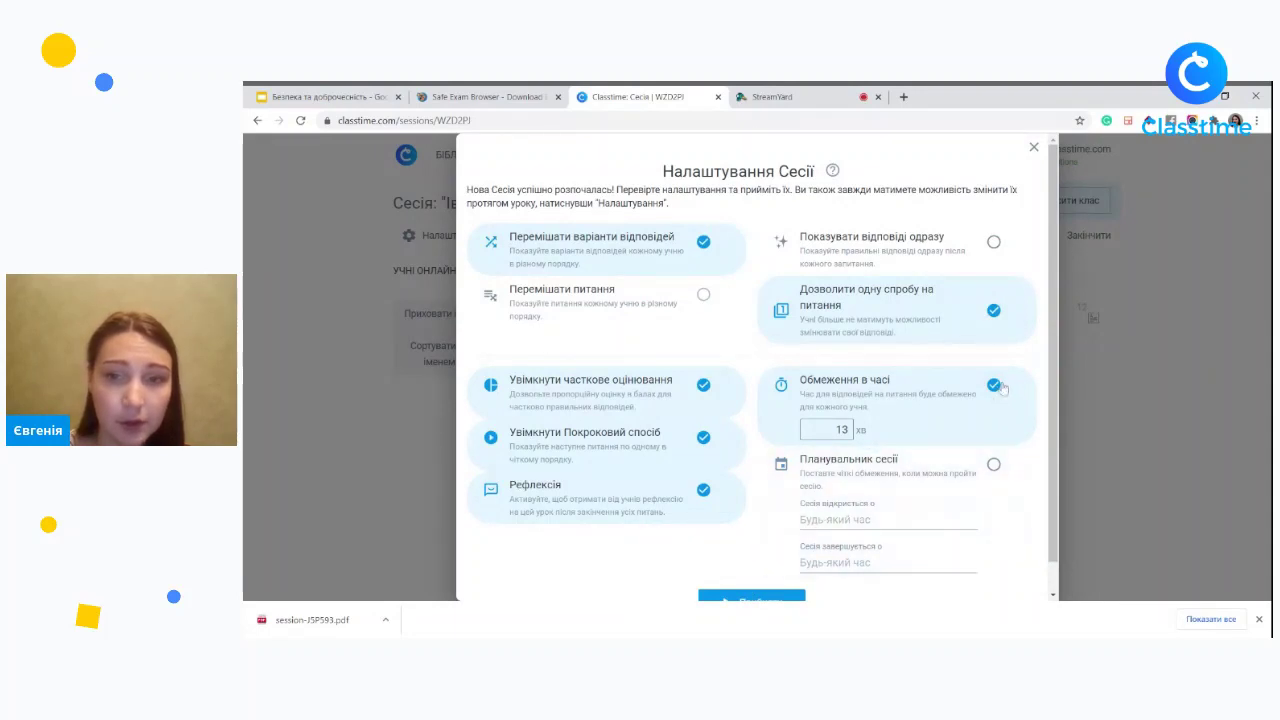
click(995, 386)
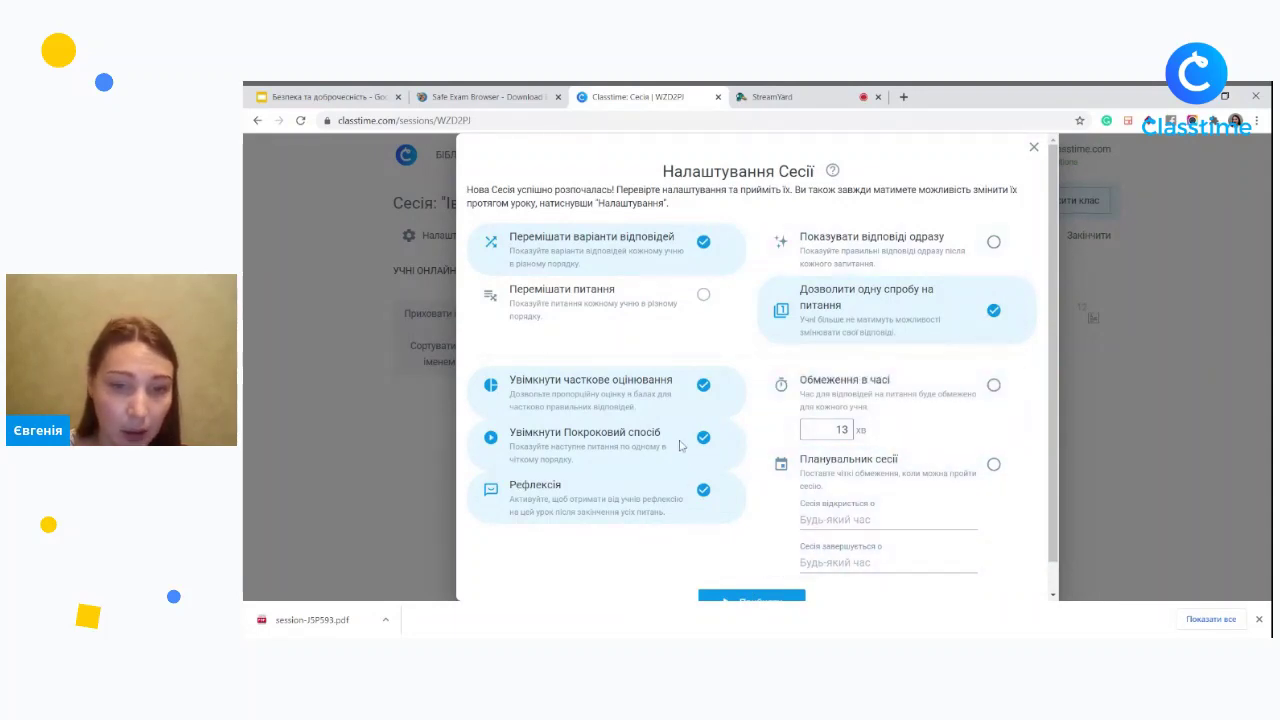
click(757, 603)
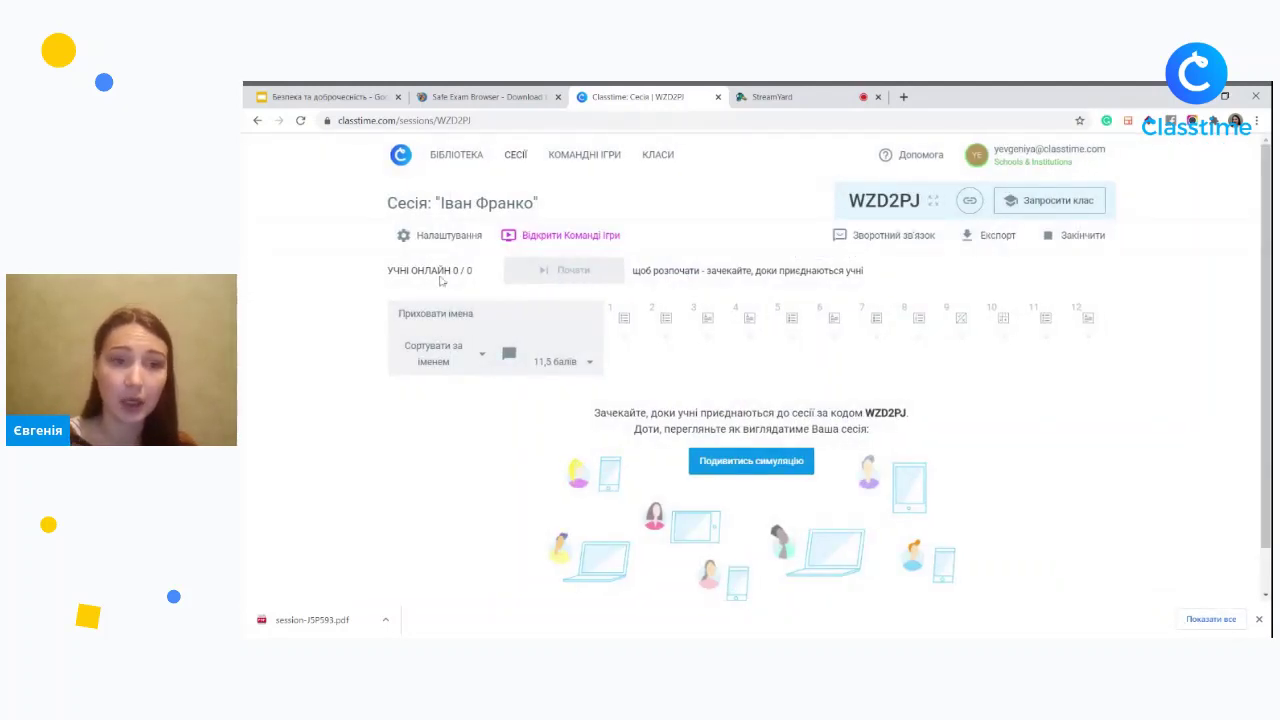
Copy the session's student link and open it in a new browser tab.
click(970, 201)
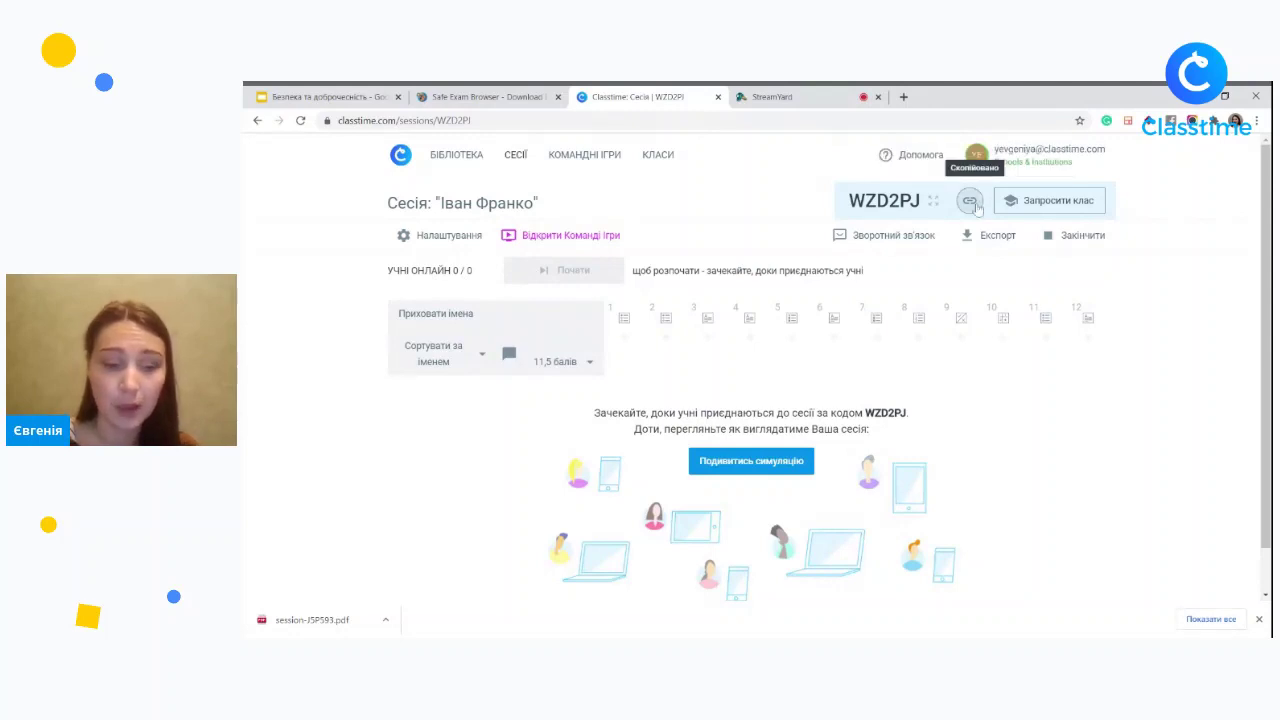
click(903, 97)
text(https://www.classtime.com/code/WZD2PJ)
key(Return)
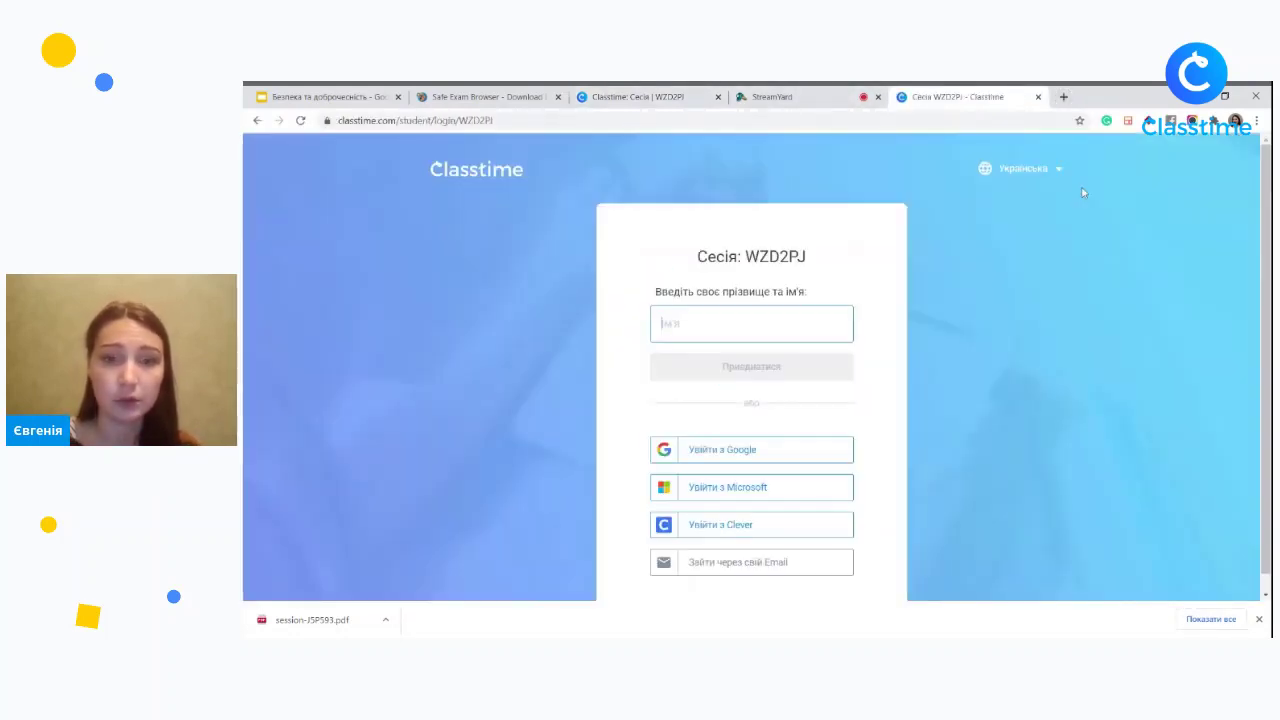
Join the session as a student with the student's name and return to the teacher's session view.
text(Євгенія)
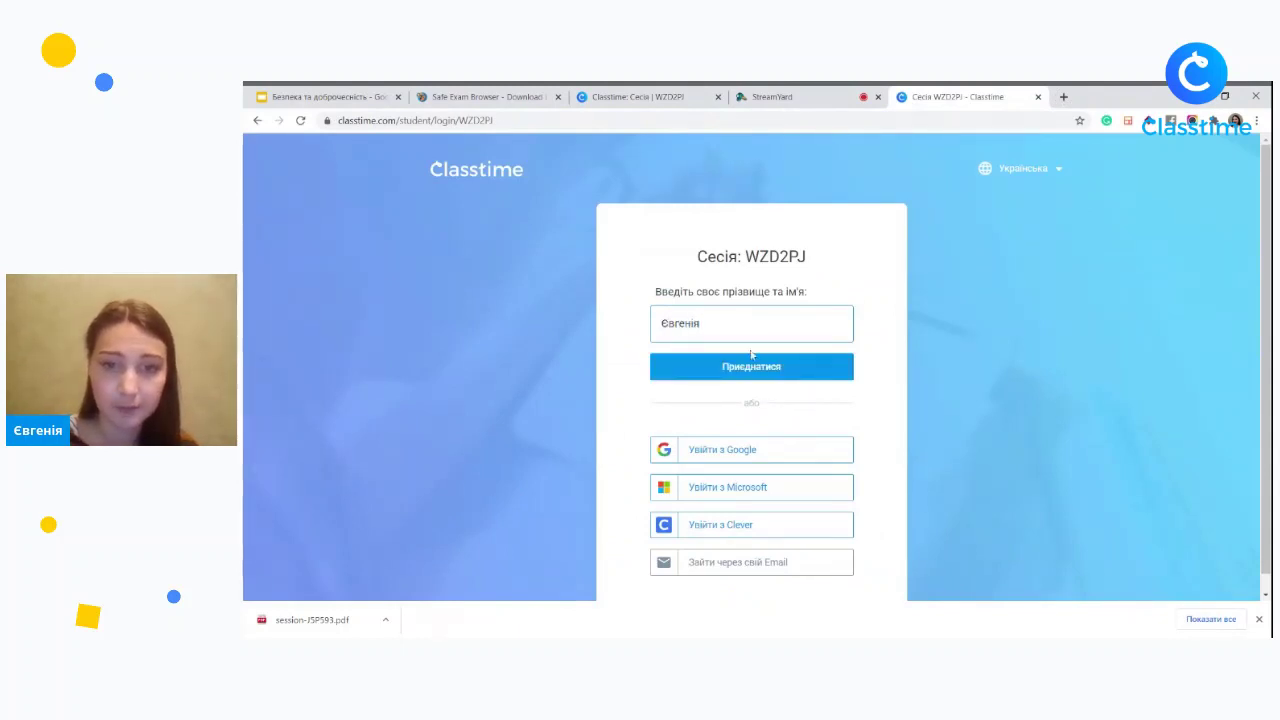
click(752, 356)
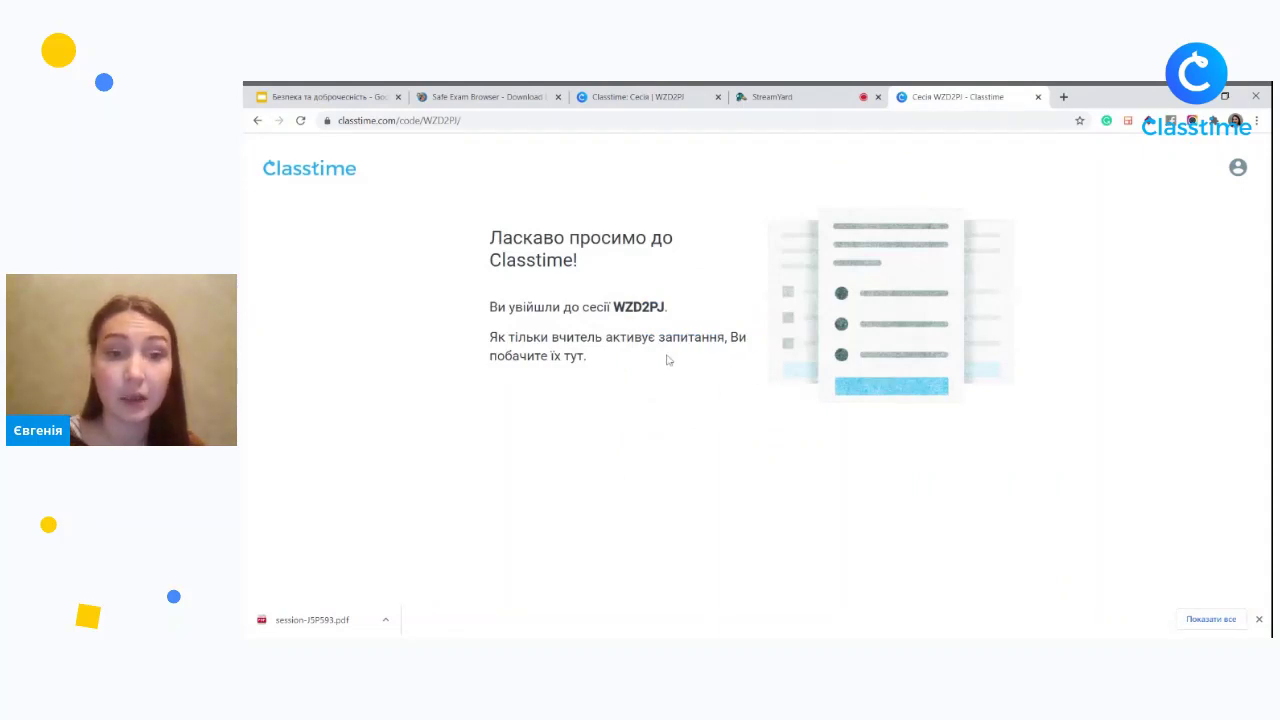
click(634, 94)
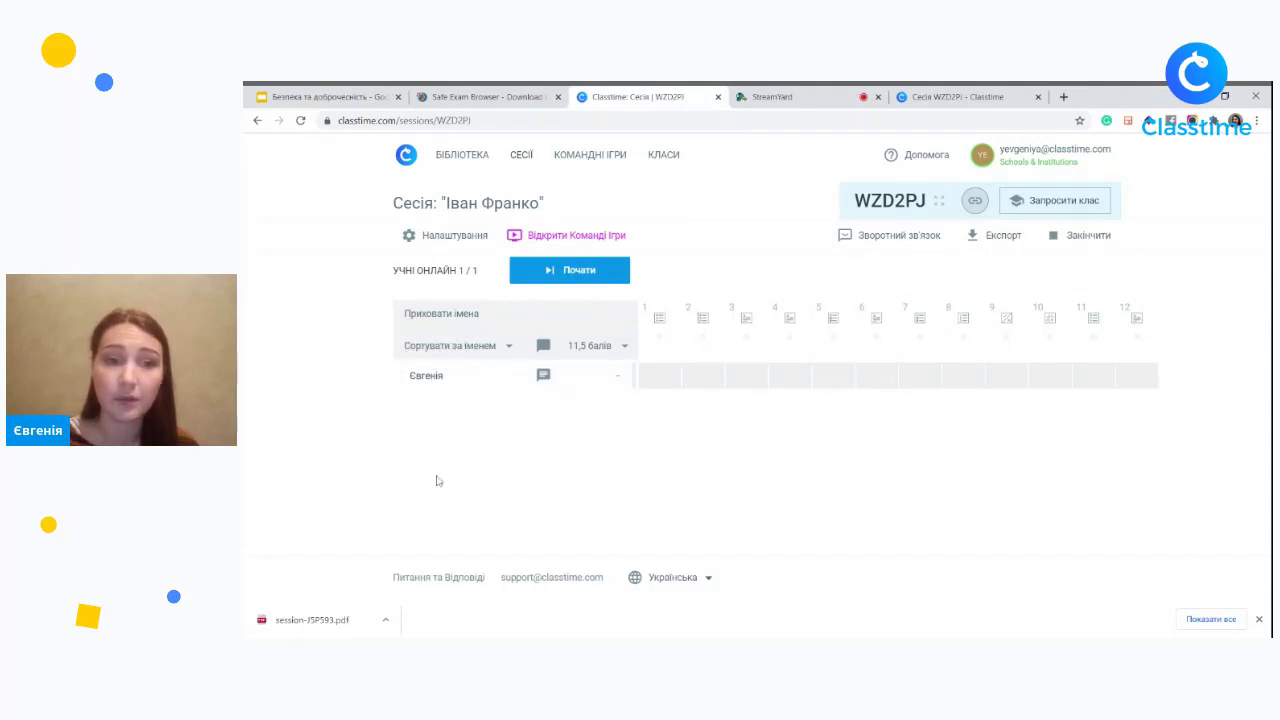
Start the step-by-step session and submit "ліро-епос" as the student's answer to question 1.
click(553, 272)
click(946, 92)
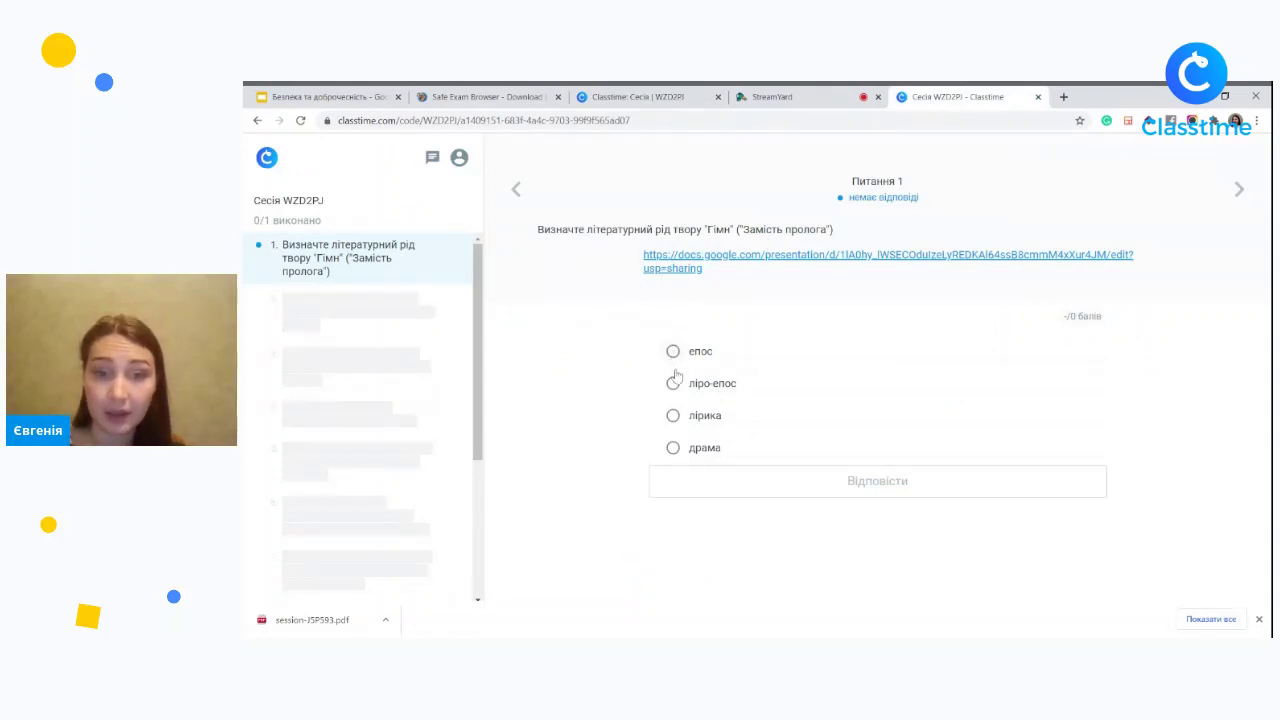
click(673, 417)
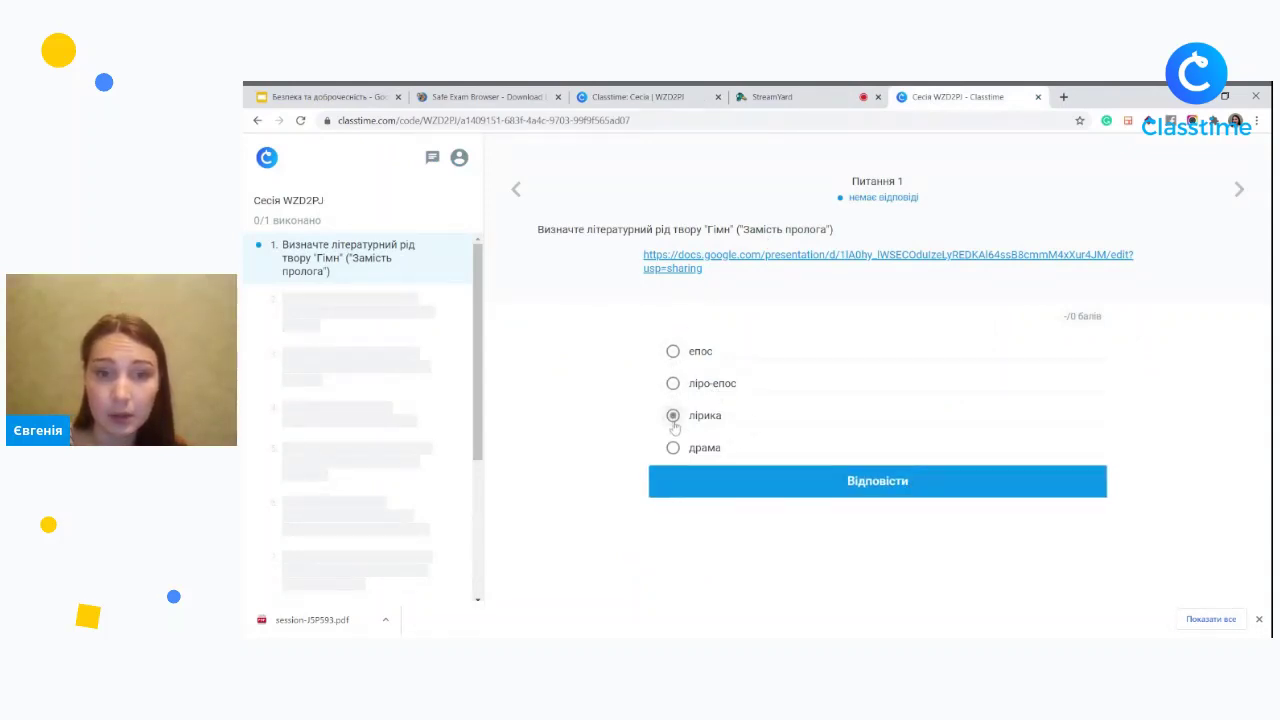
click(672, 351)
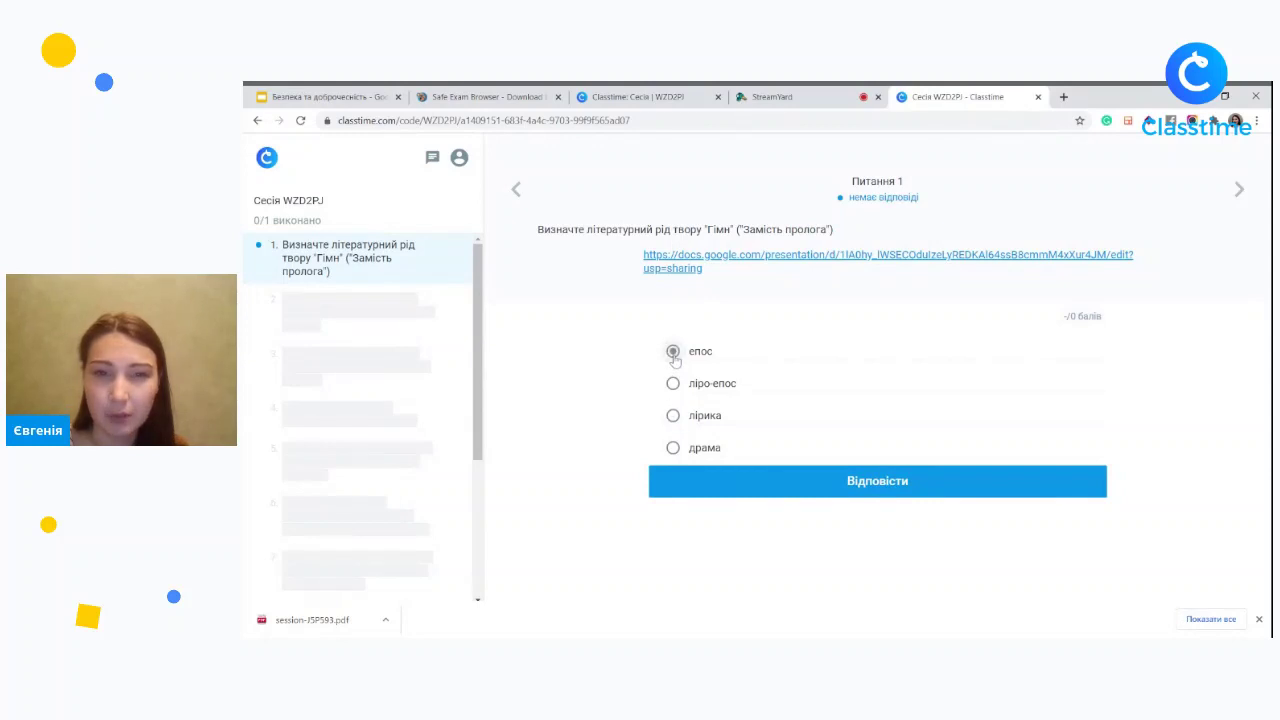
click(673, 384)
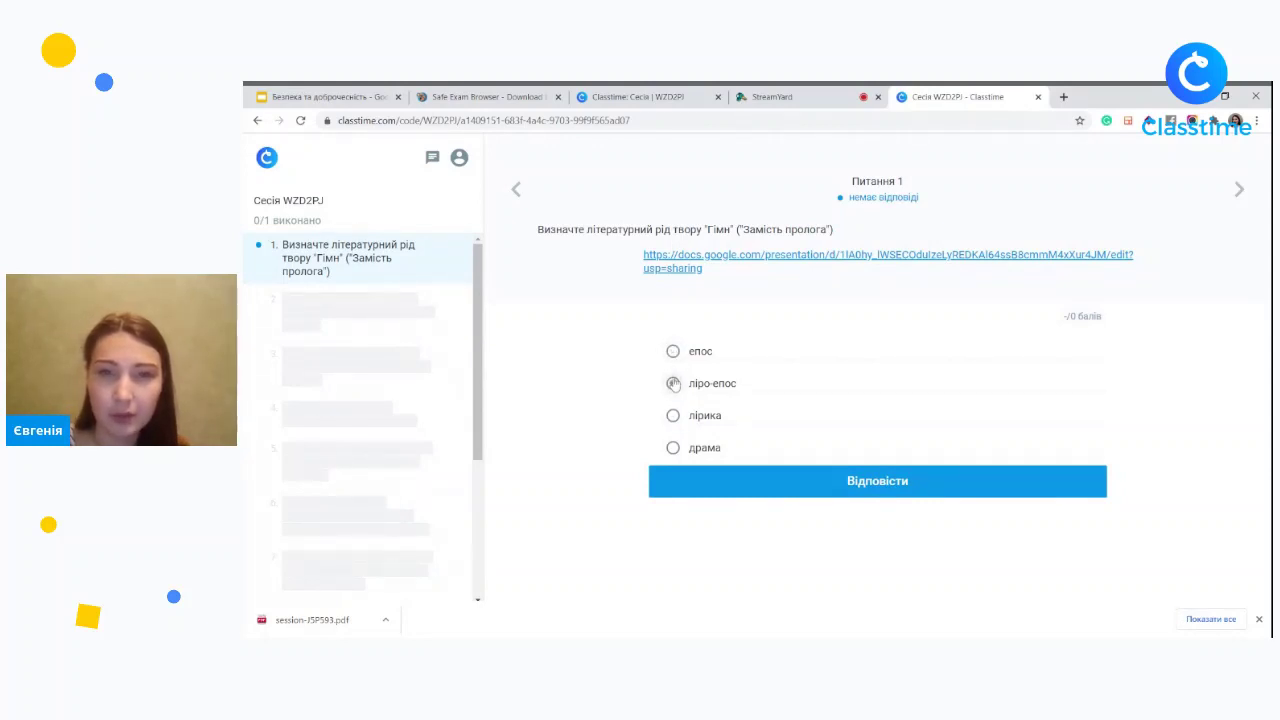
click(738, 483)
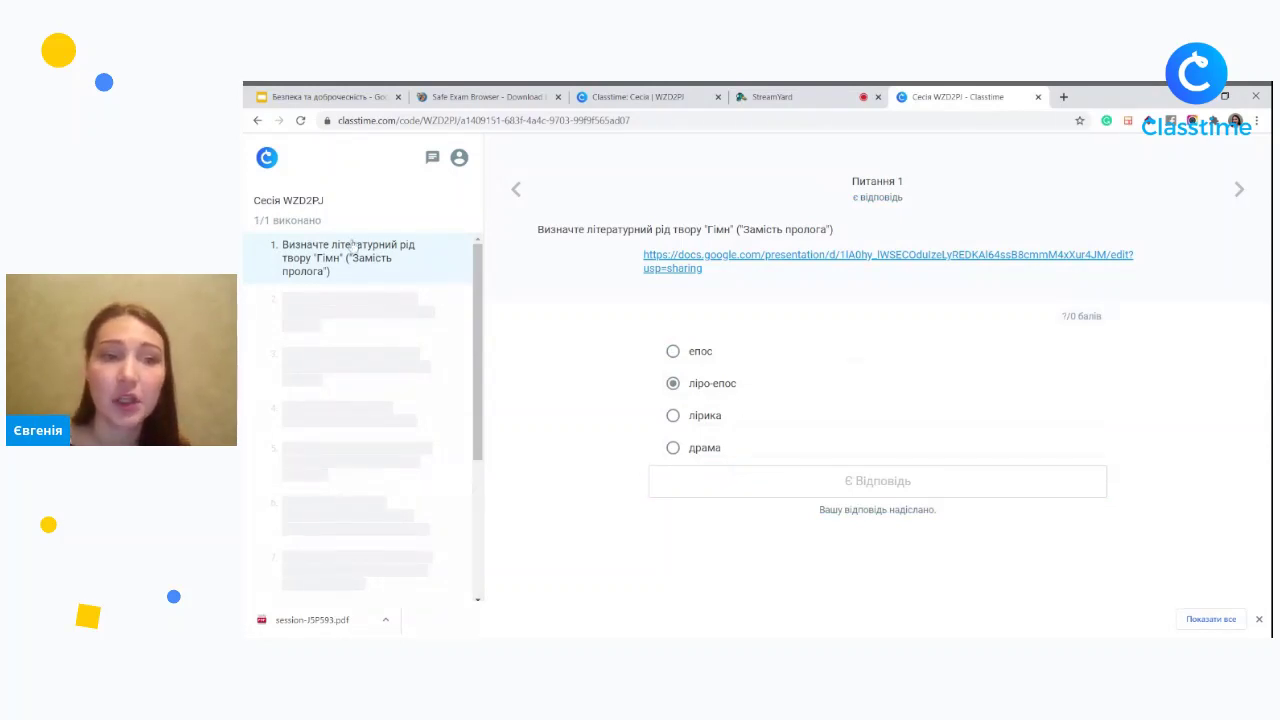
scroll(420, 322, down, 1)
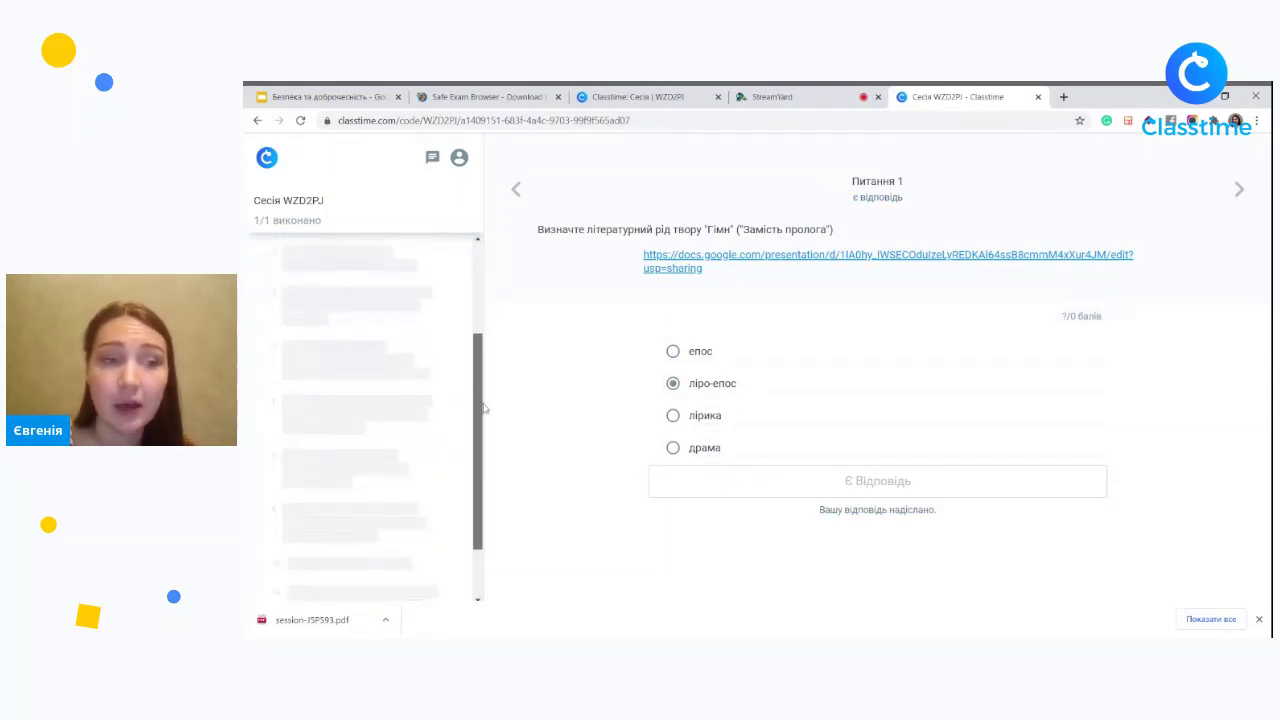
scroll(395, 330, up, 1)
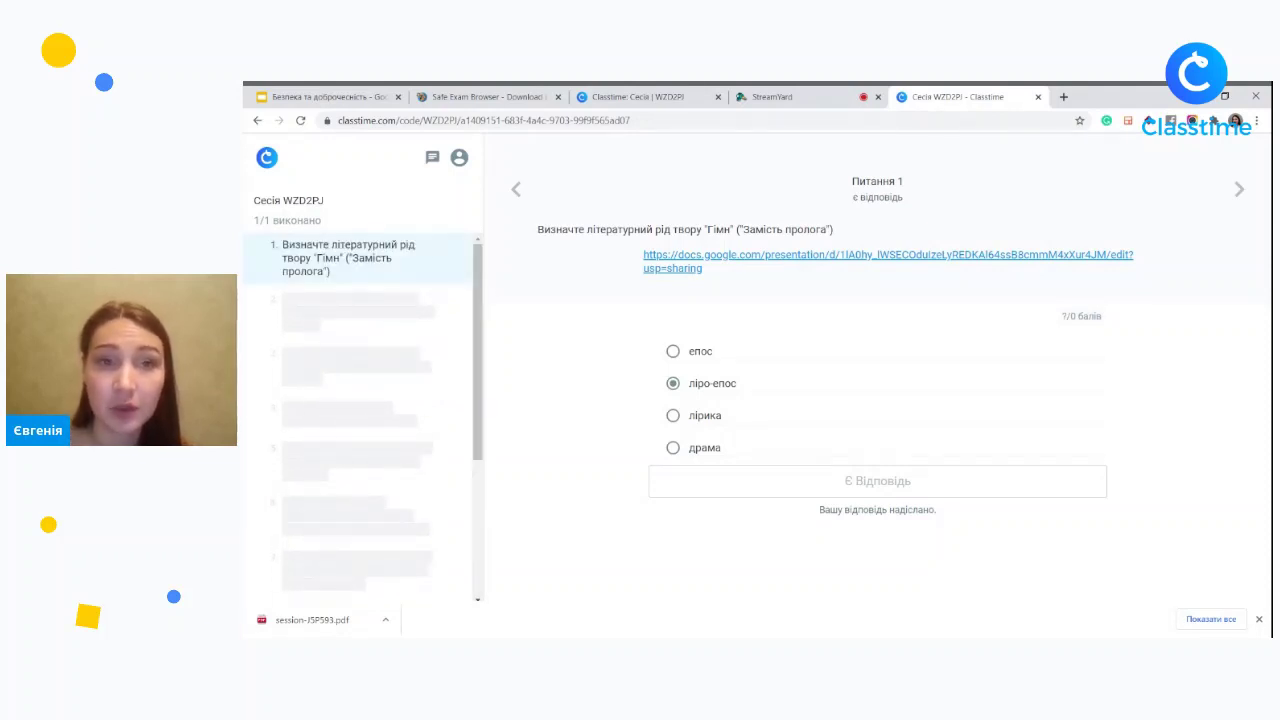
Show students the answers to question 1 and expand the correct answer in the student view.
click(627, 97)
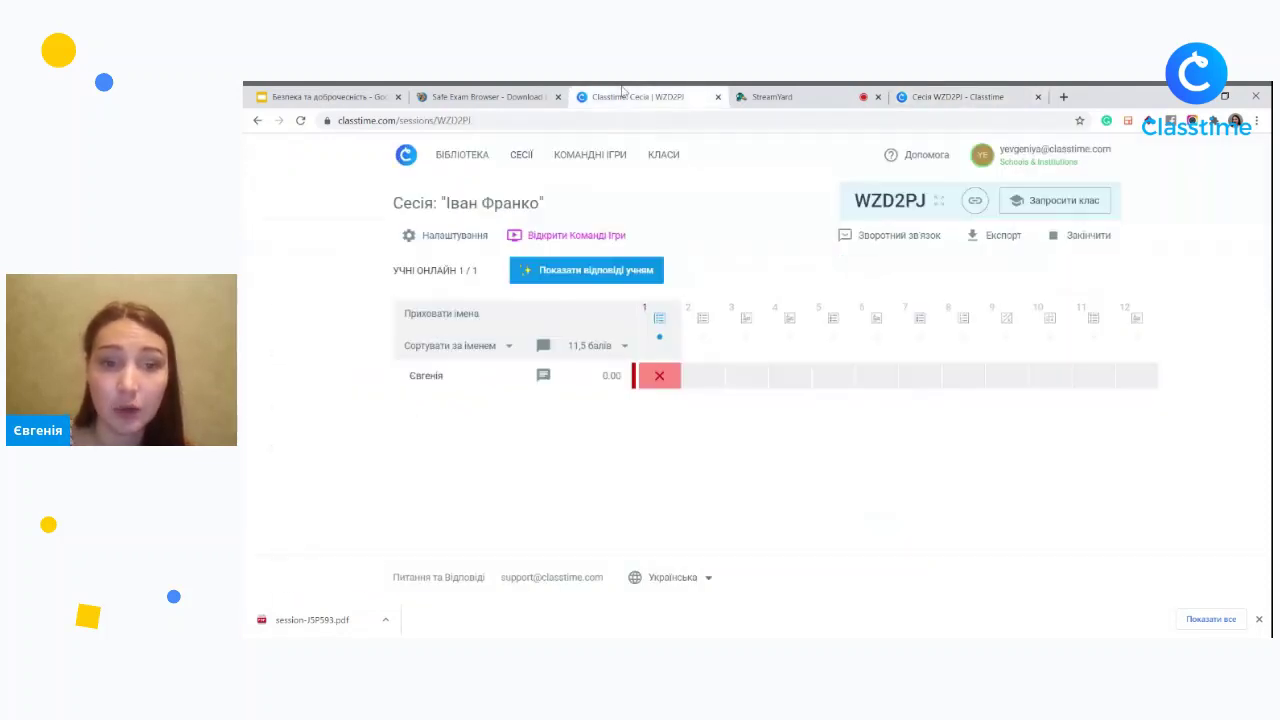
click(579, 270)
click(965, 96)
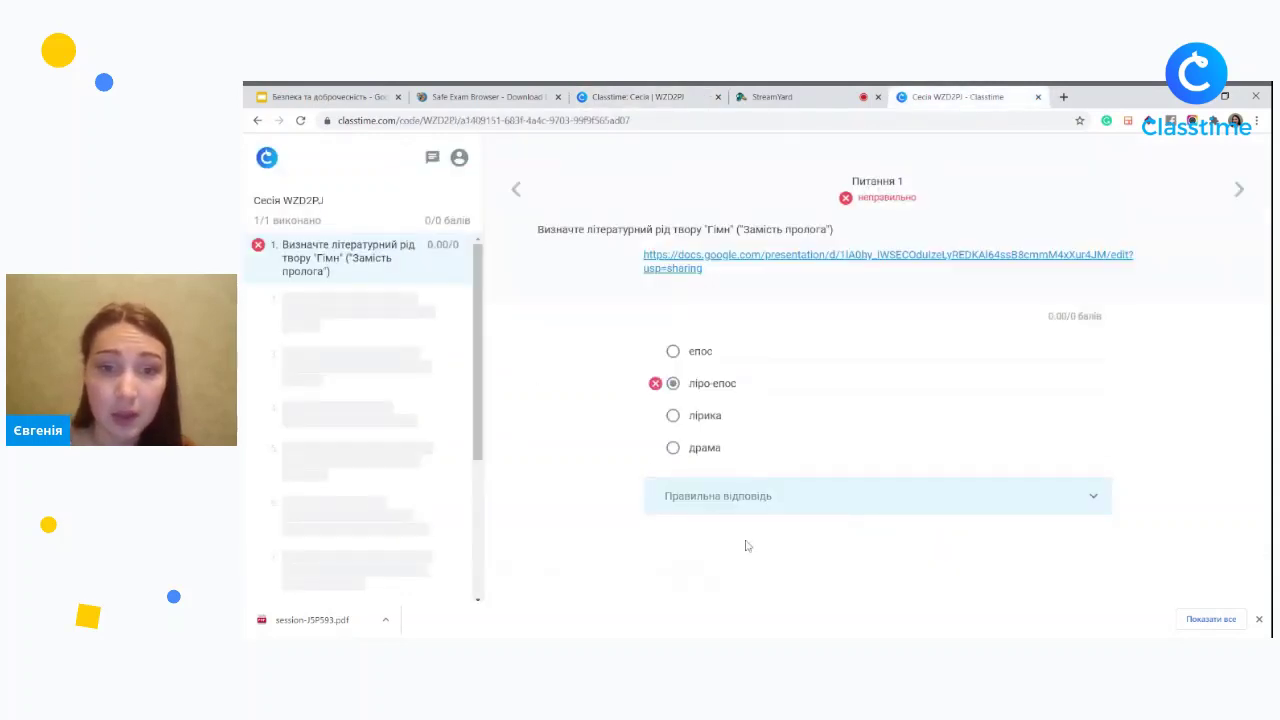
click(754, 497)
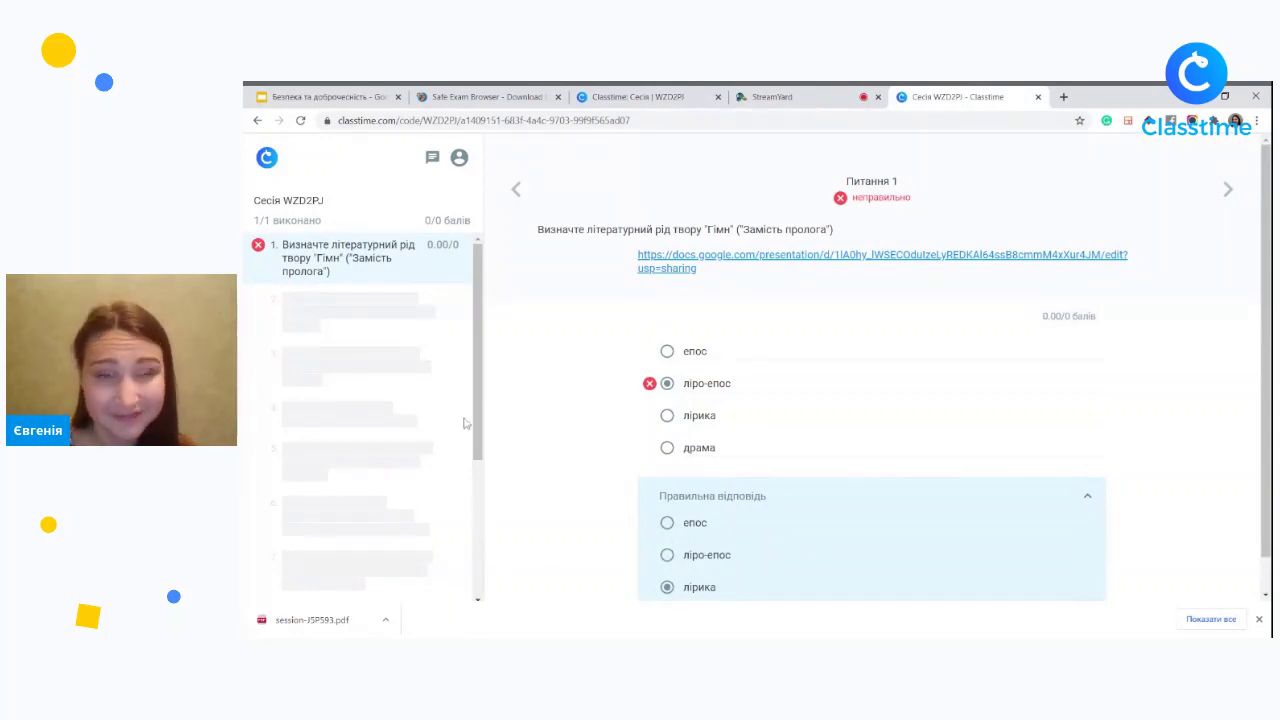
Compare the teacher and student views of question 1 and advance the session to question 2.
click(638, 93)
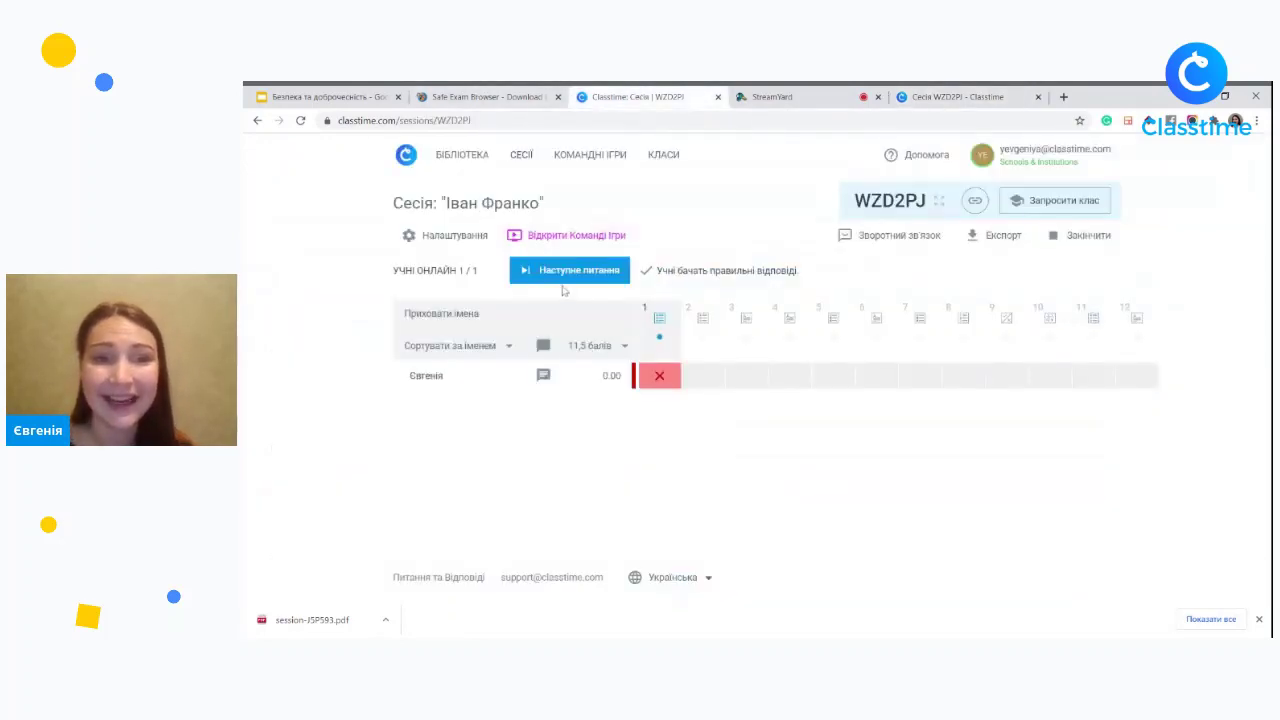
click(988, 92)
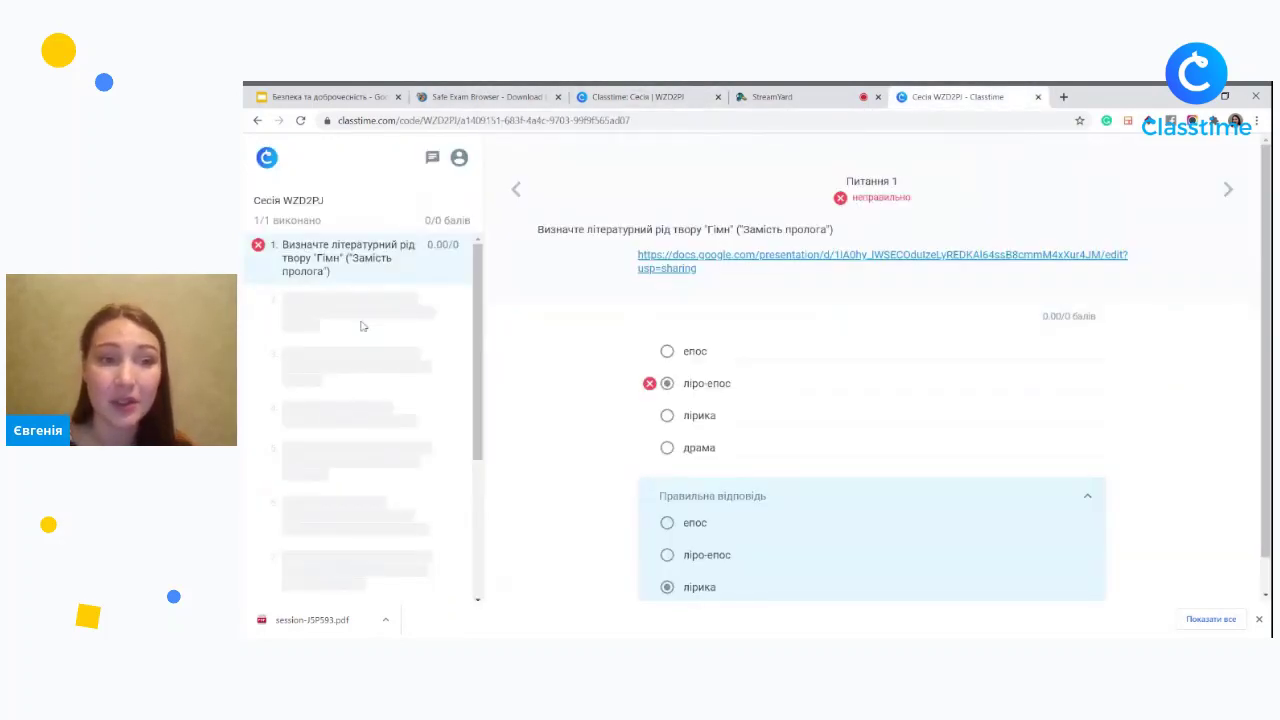
click(632, 92)
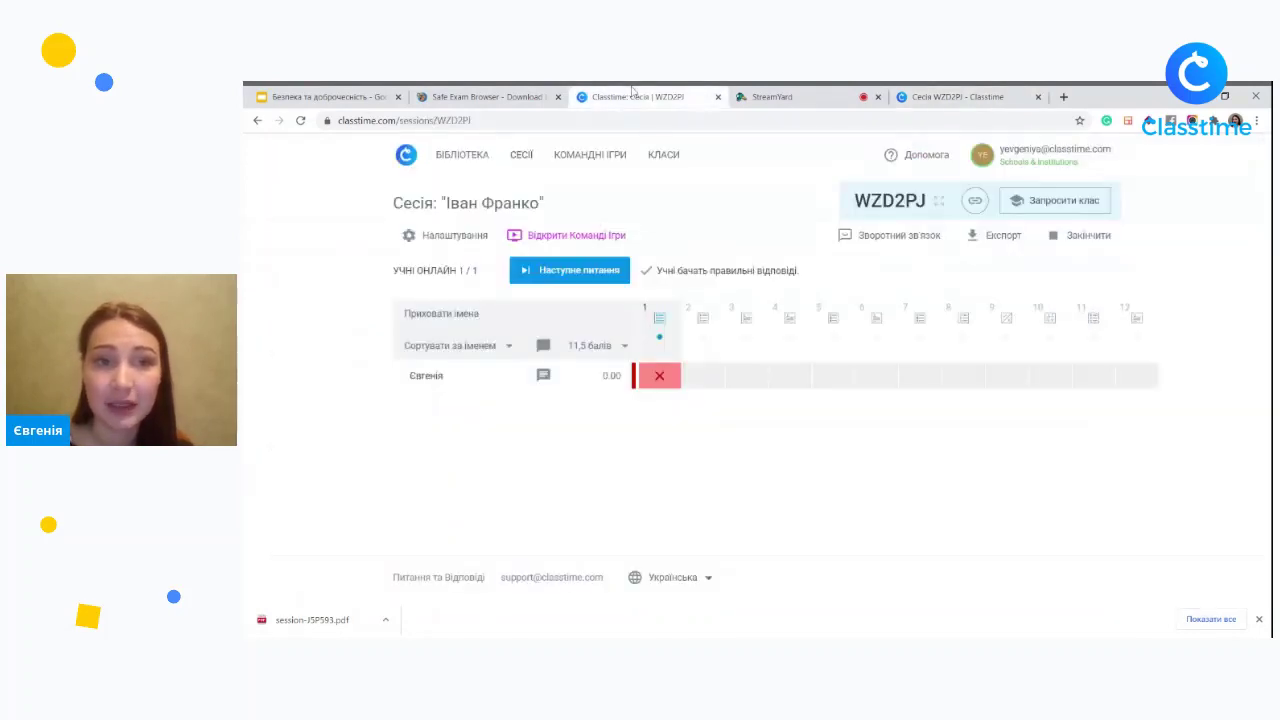
click(562, 277)
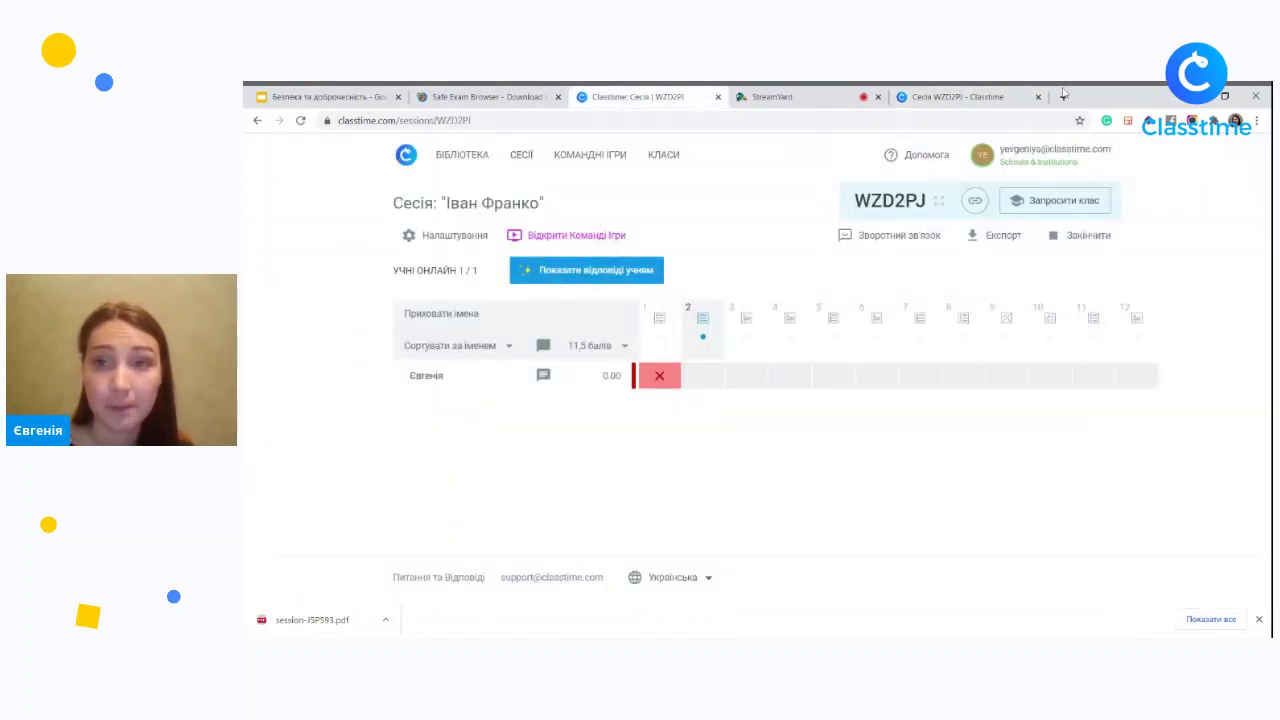
Submit Т.Шевченко "Заповіт" as the student's answer to question 2.
click(995, 93)
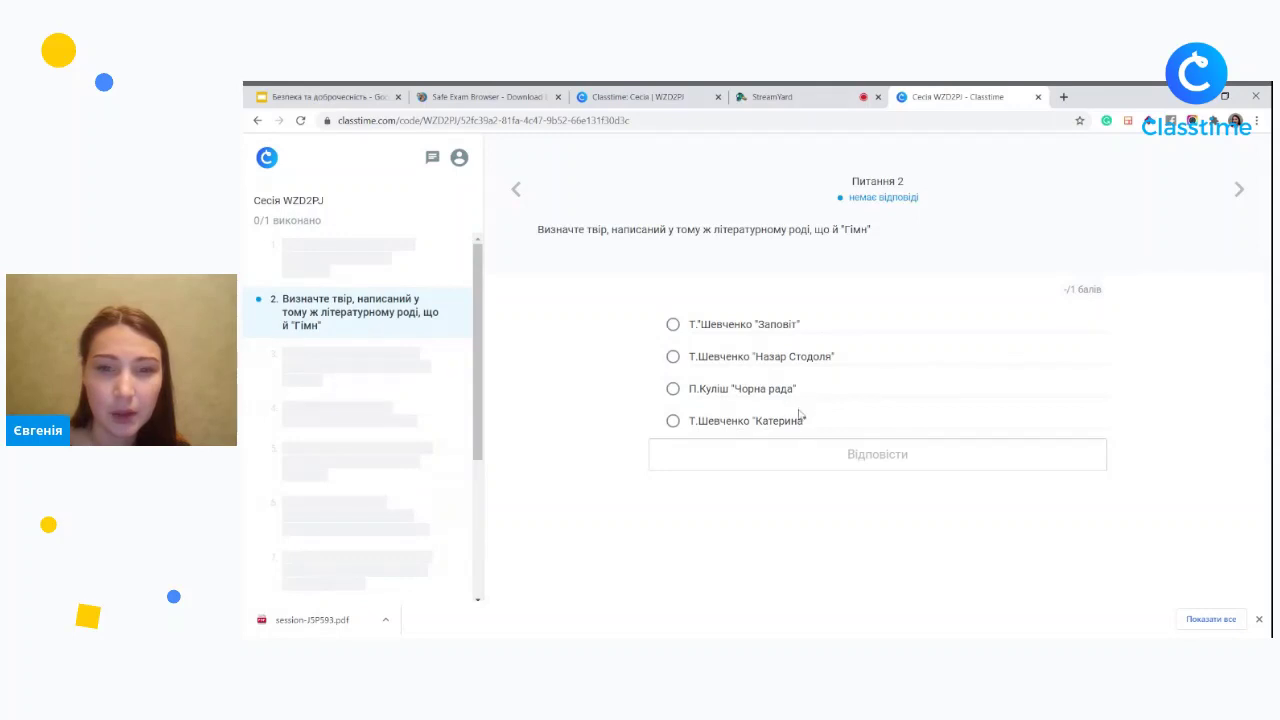
click(673, 324)
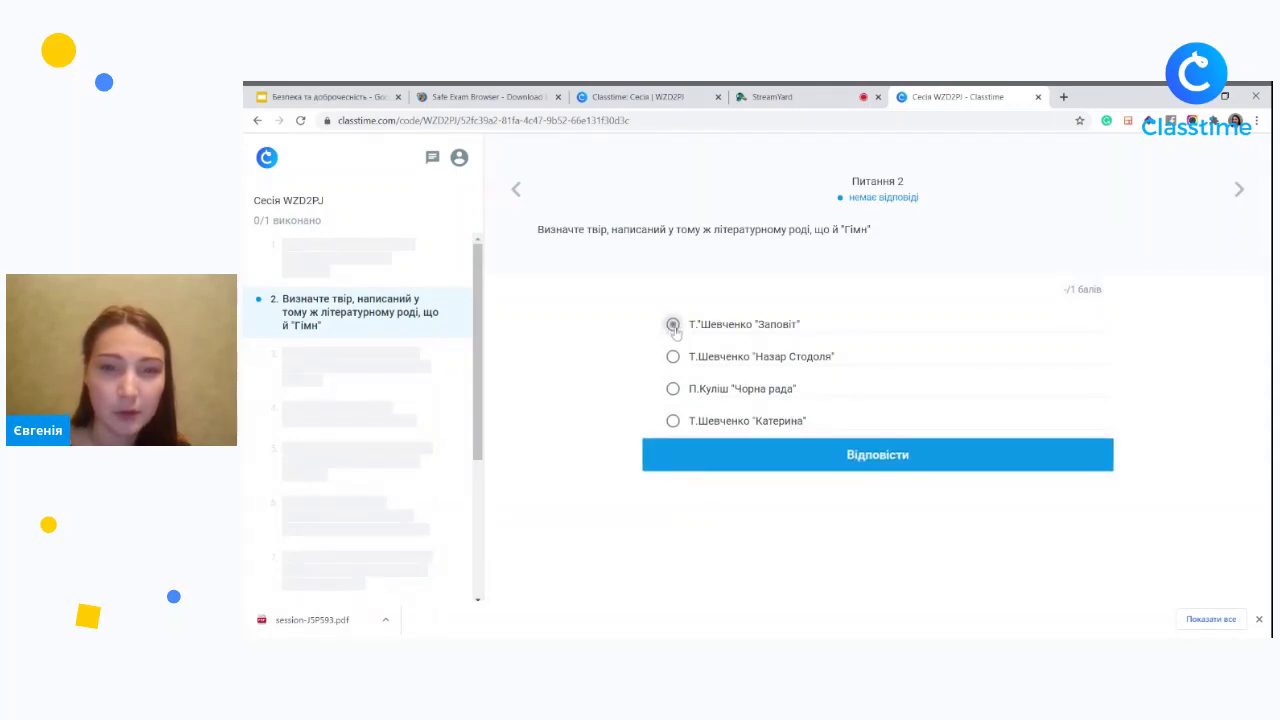
click(778, 455)
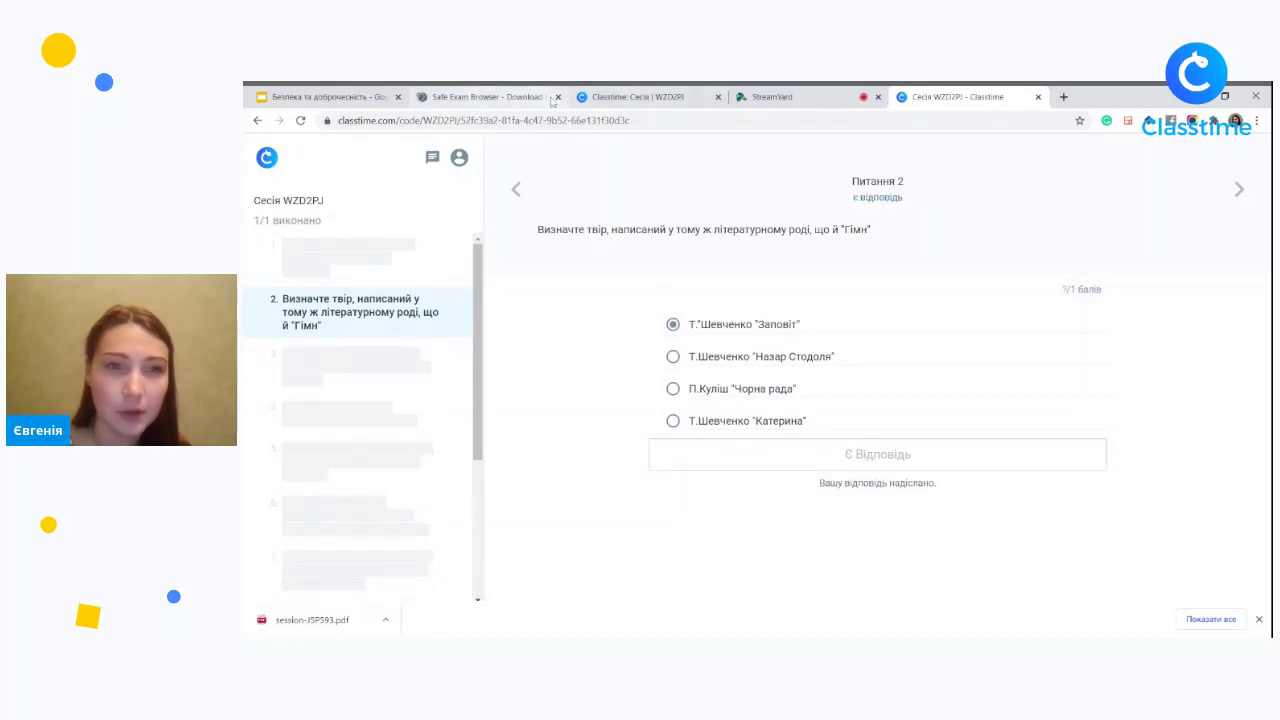
Show students the answers to question 2 and check the result in the student view.
click(630, 97)
click(604, 279)
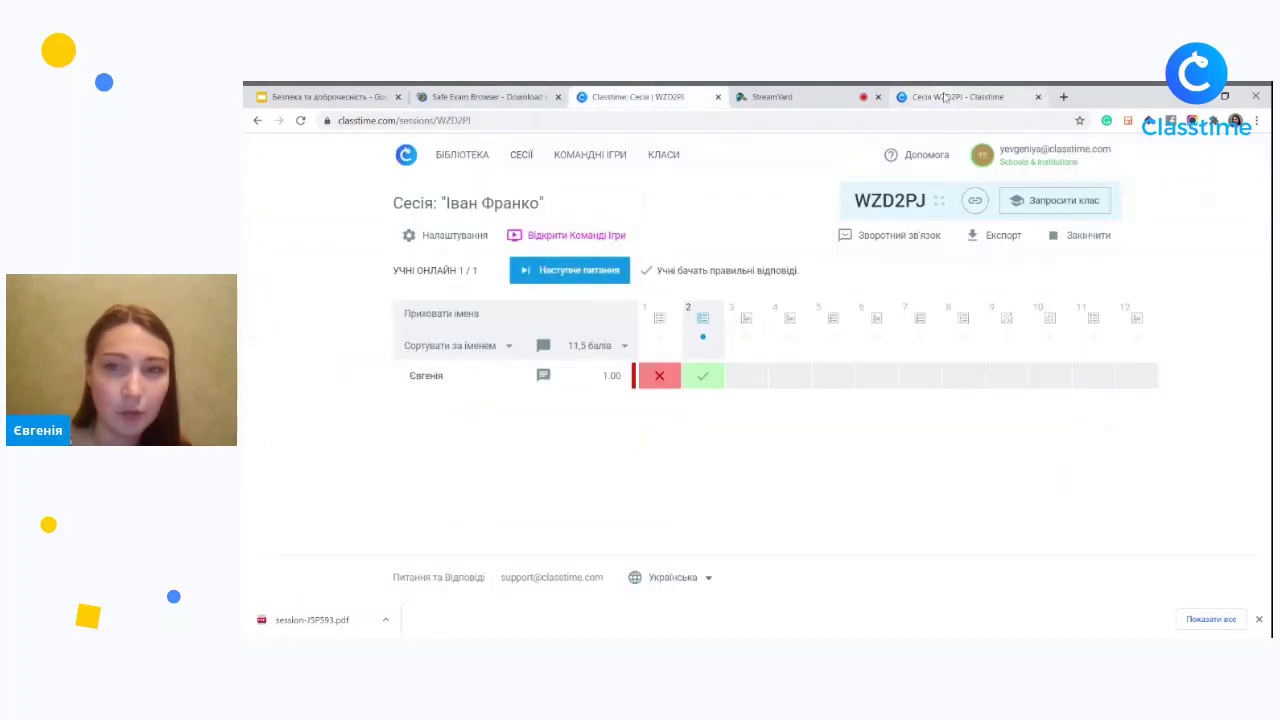
click(955, 97)
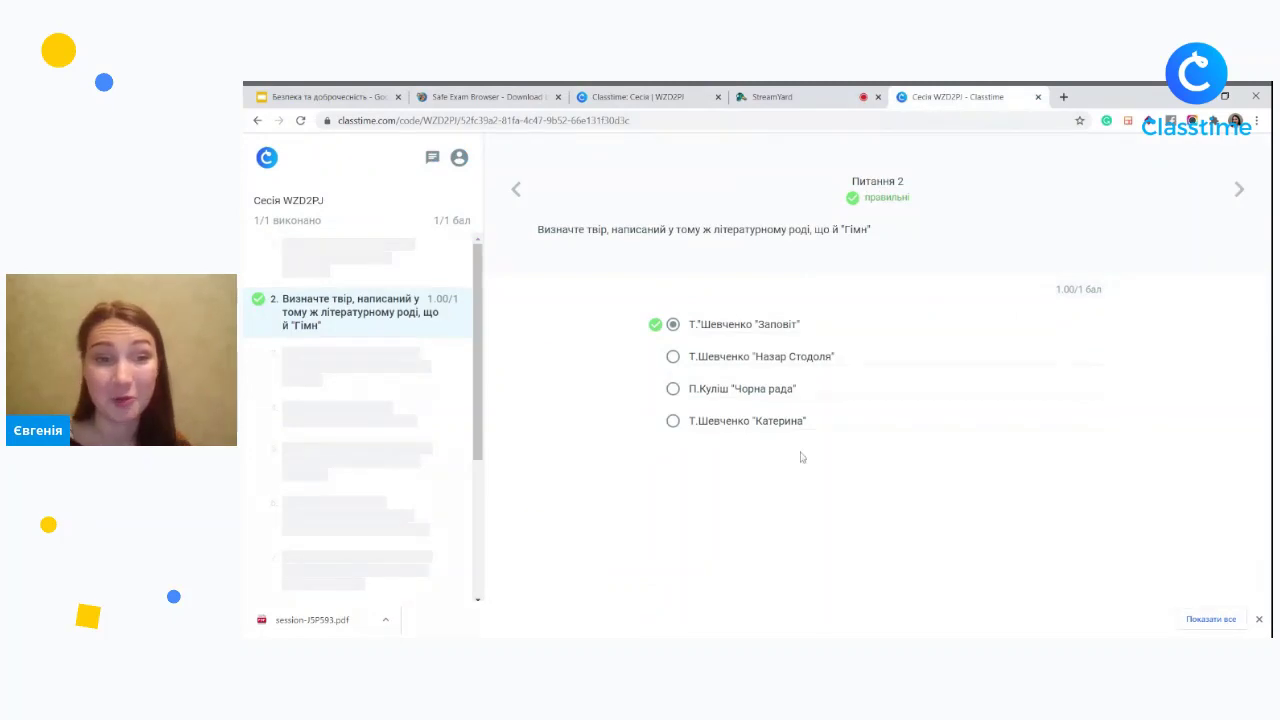
Close the student view, turn off the session's step-by-step mode and accept the settings.
click(1038, 97)
click(638, 97)
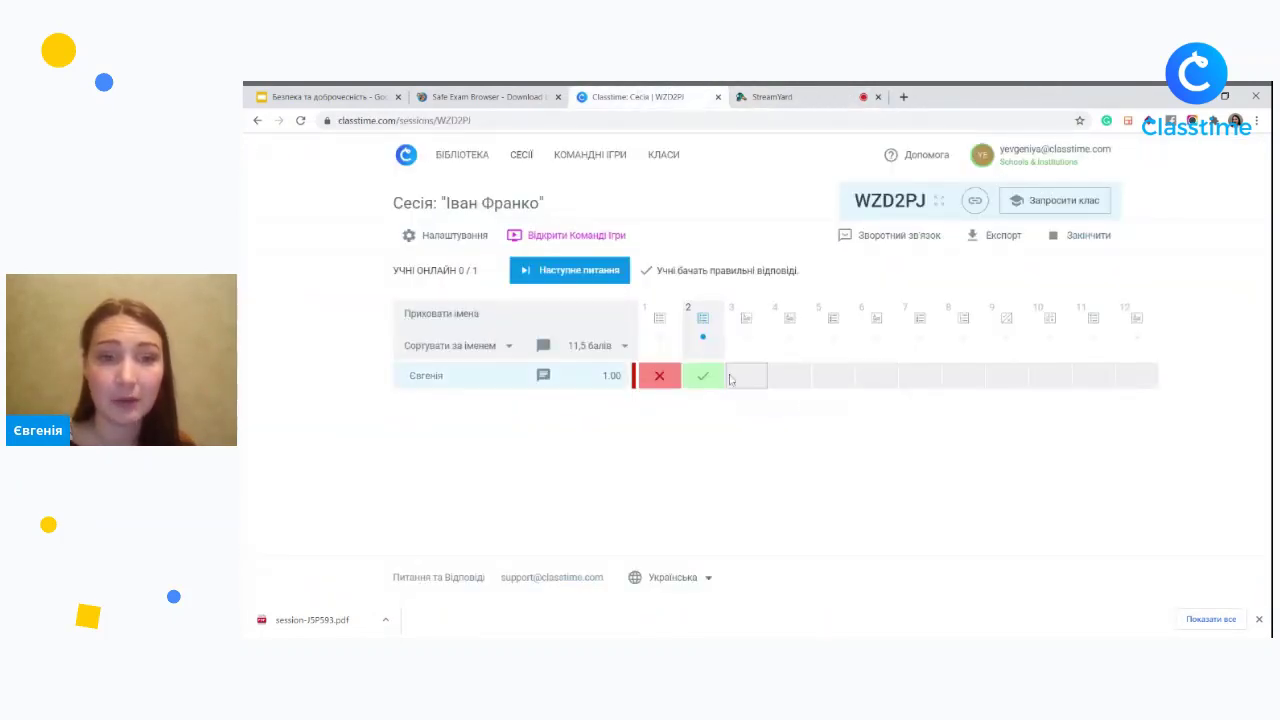
click(455, 237)
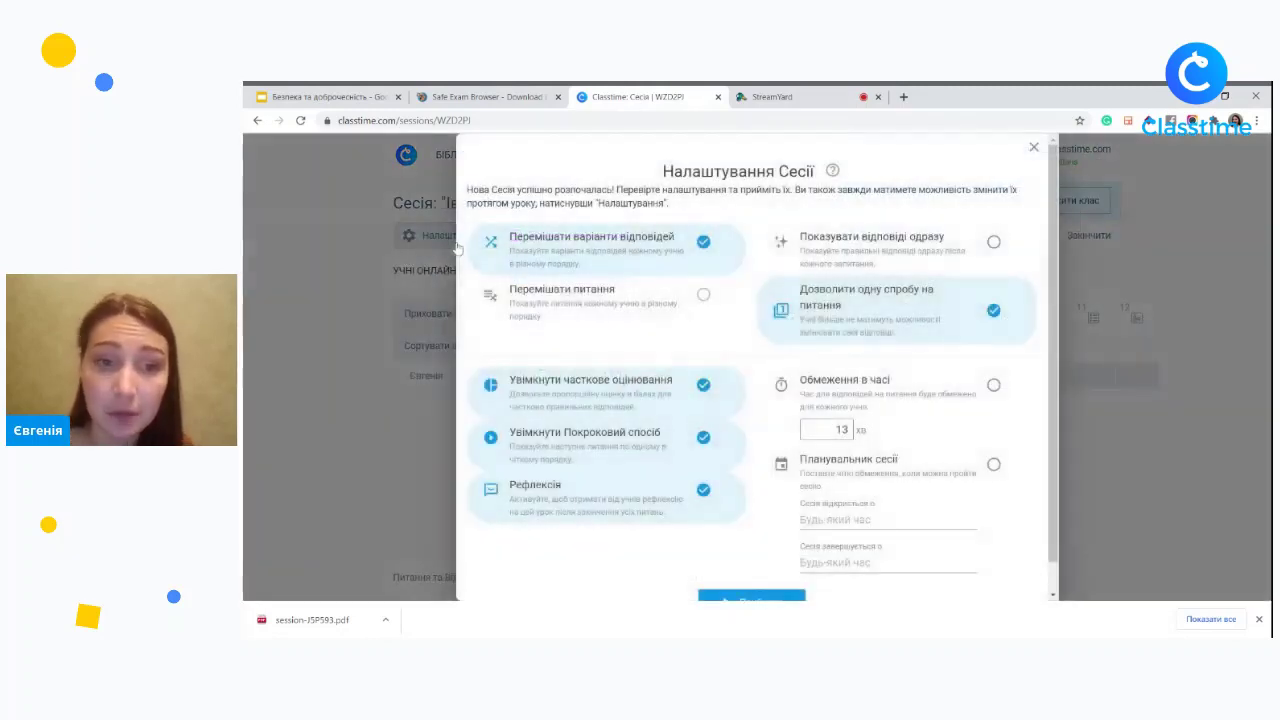
click(702, 441)
click(740, 598)
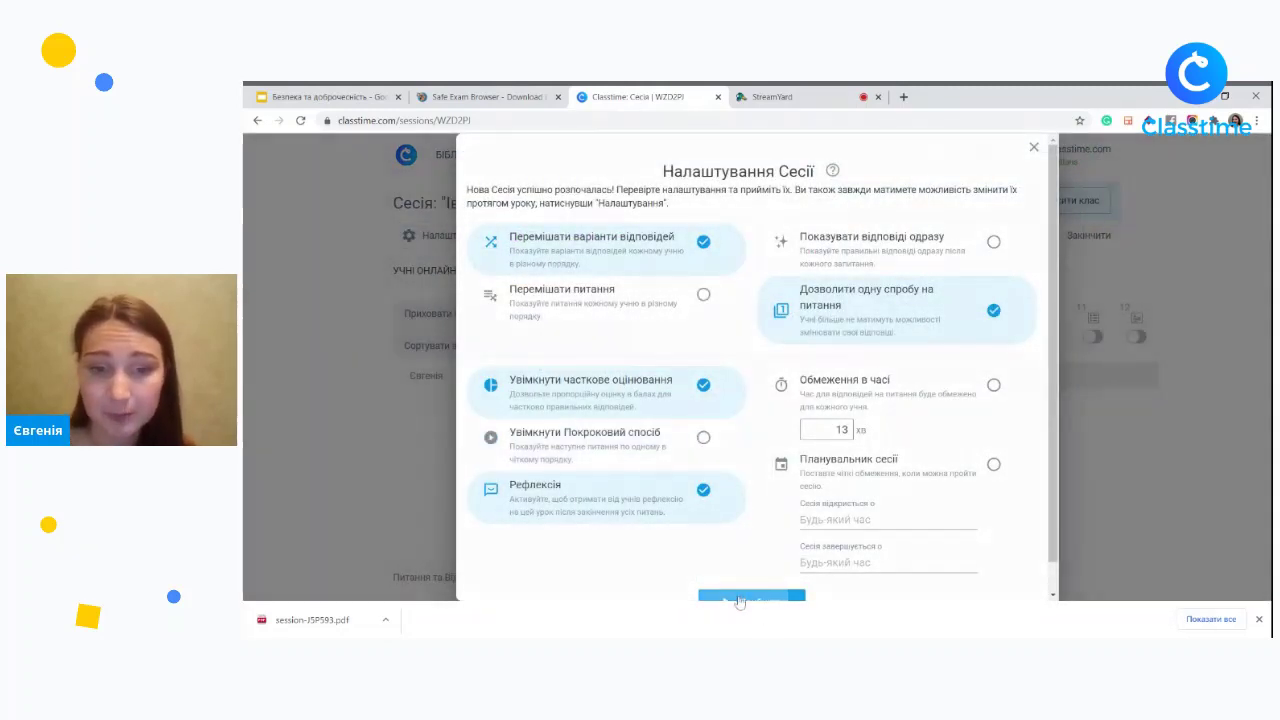
Review the "Зробіть складніше підробку роботи" slide in the Google Slides presentation and return to the Classtime session.
click(320, 97)
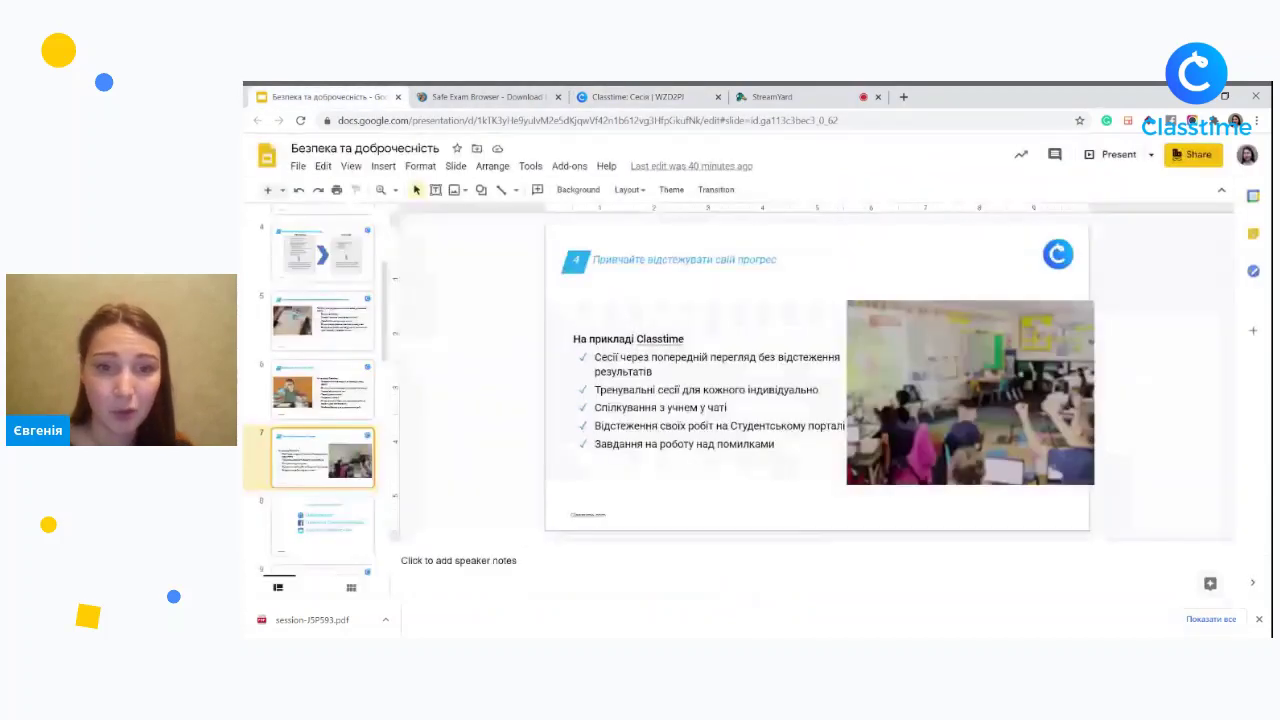
key(Up)
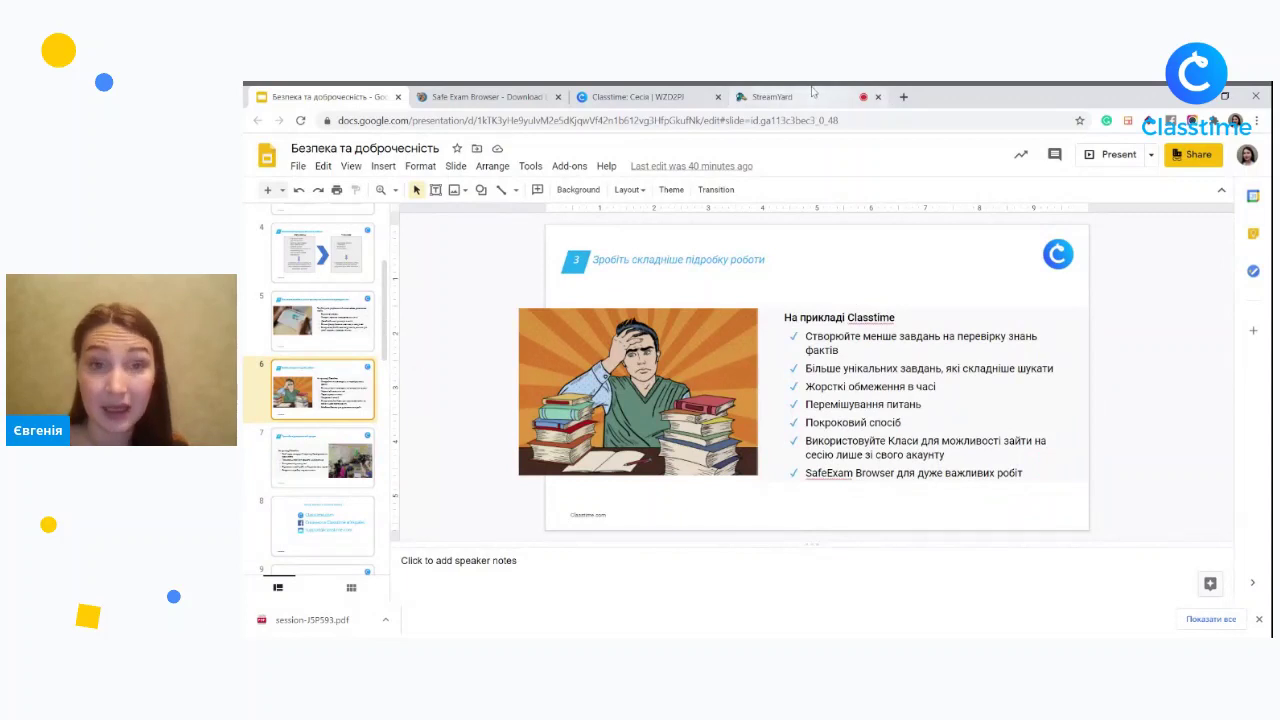
click(628, 96)
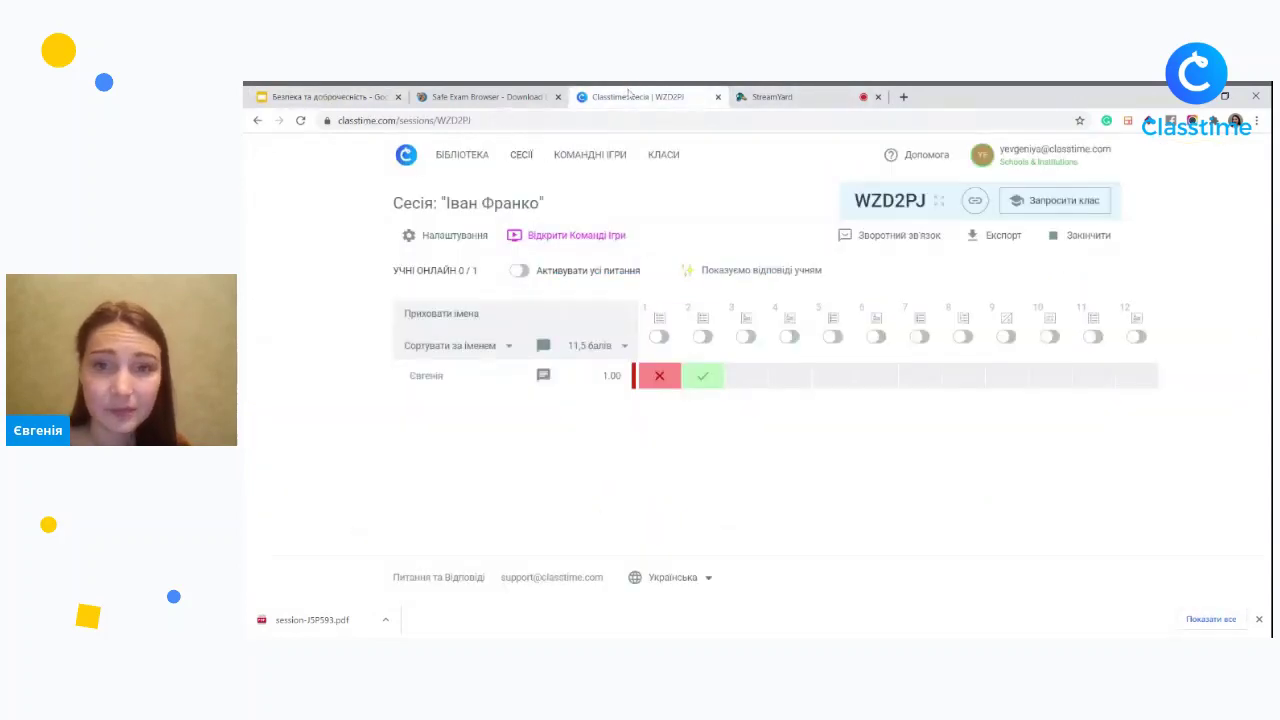
Create a new class named 10-А with the subject Хімія.
click(660, 156)
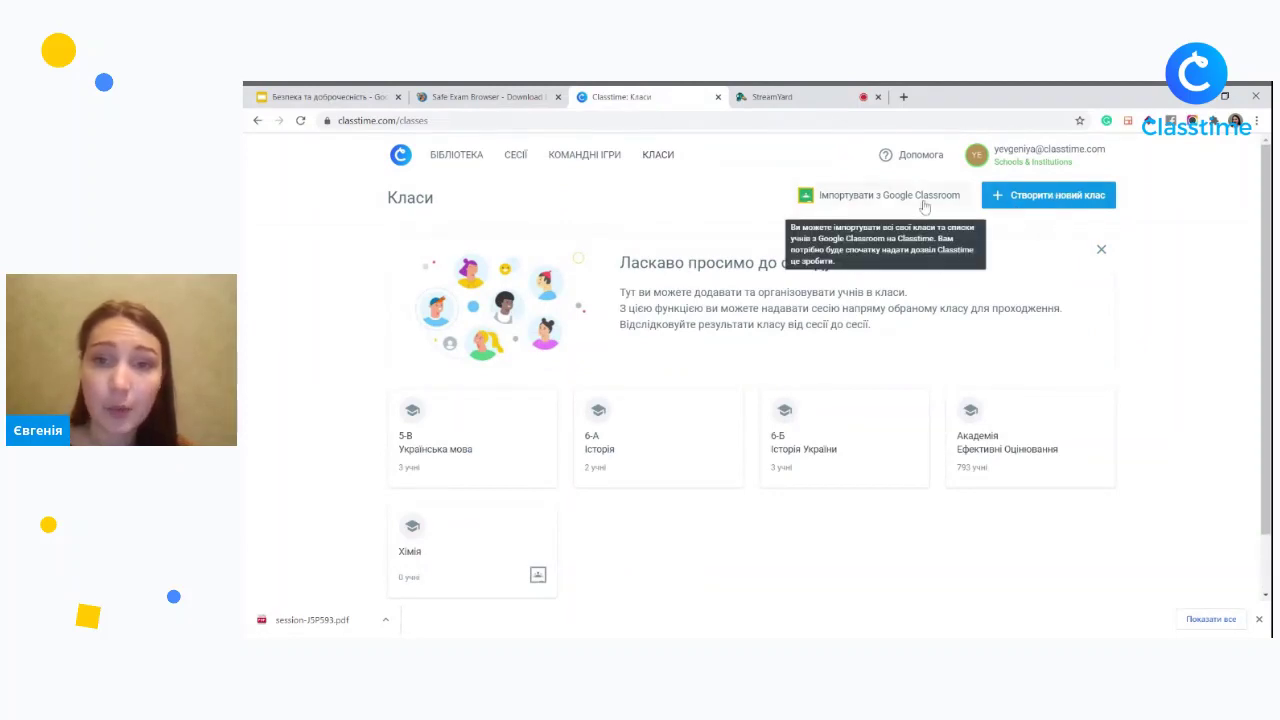
click(1011, 204)
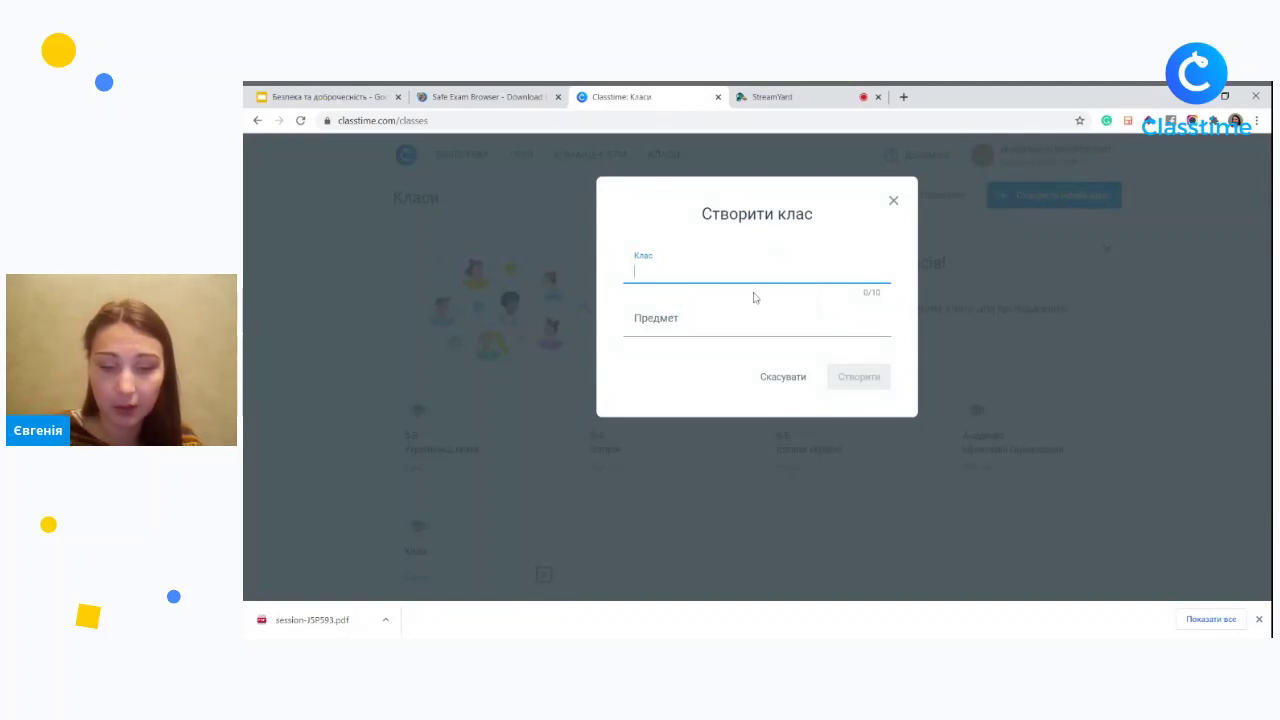
text(10-А)
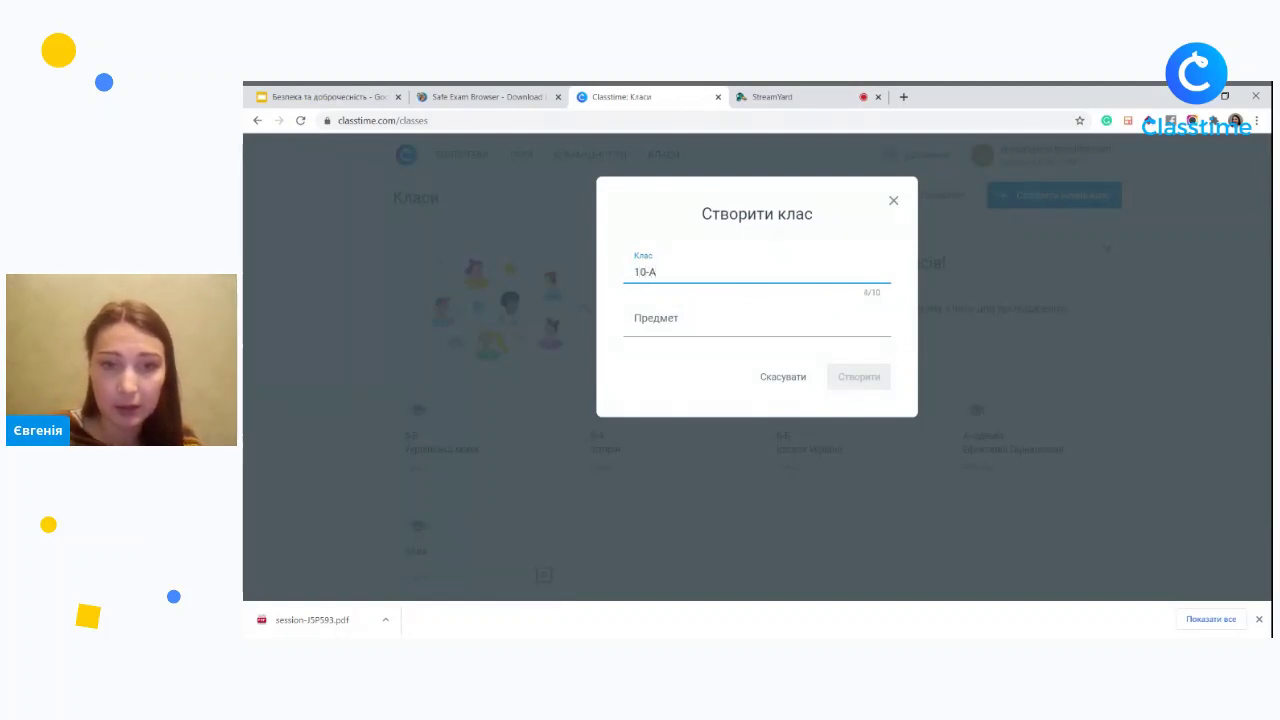
click(757, 318)
text(Хімі)
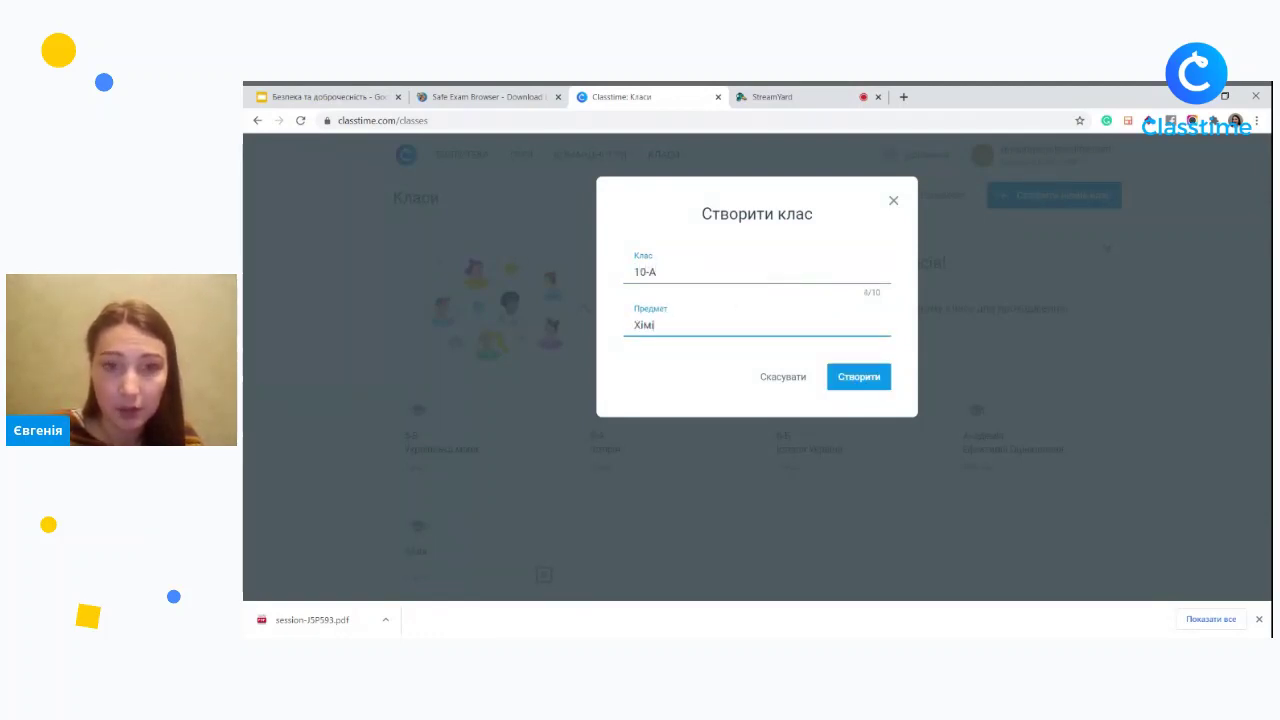
text(я)
click(858, 376)
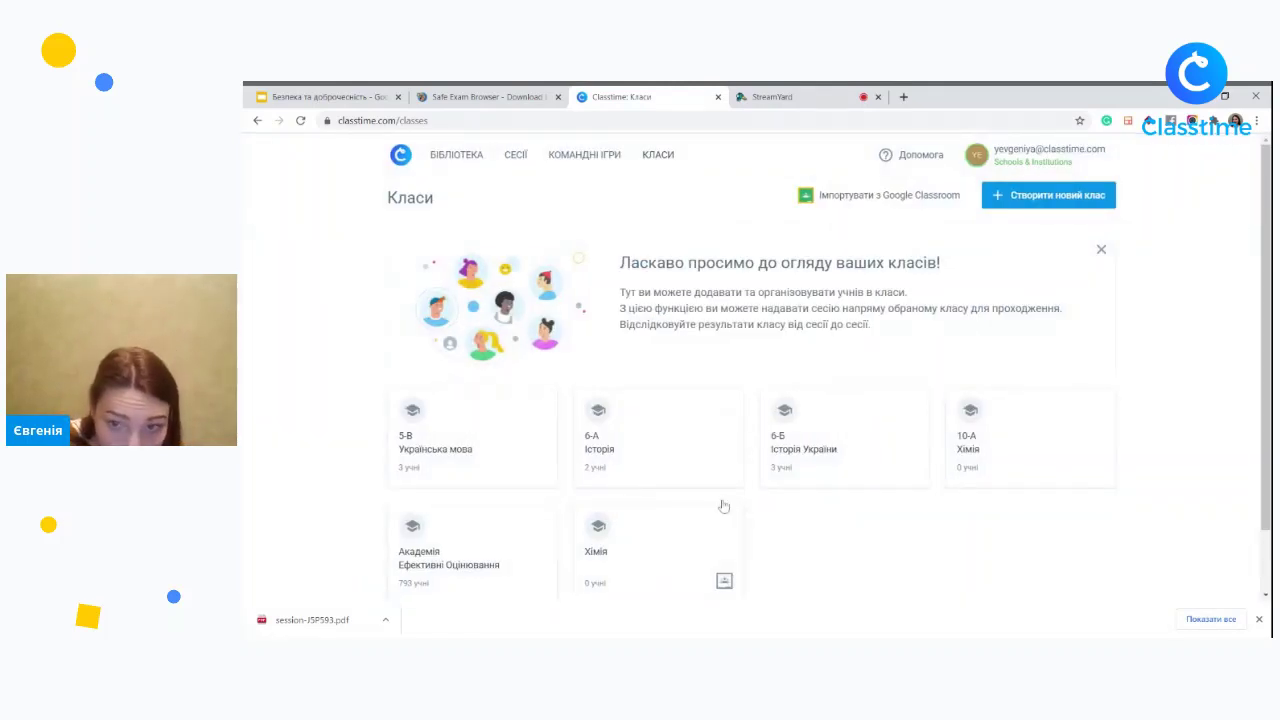
Open the 10-А Хімія class, display its enlarged class ID, highlight the code and close the display.
click(1015, 434)
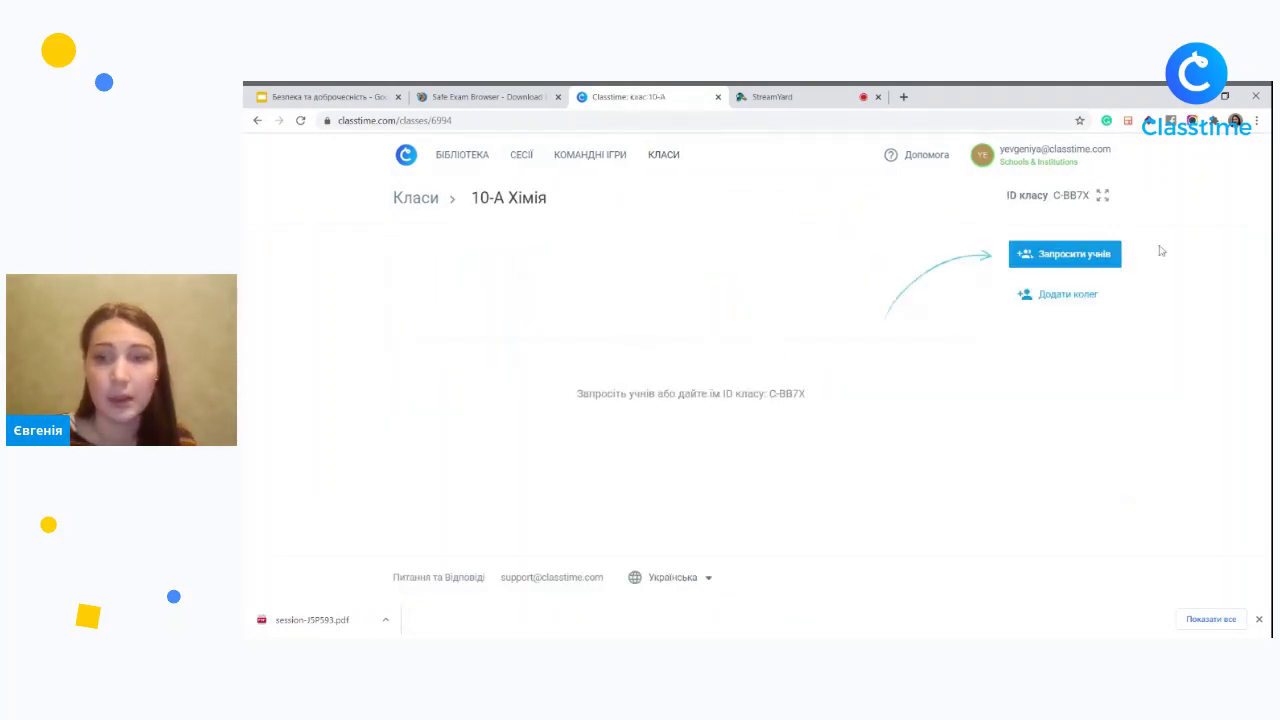
click(1068, 198)
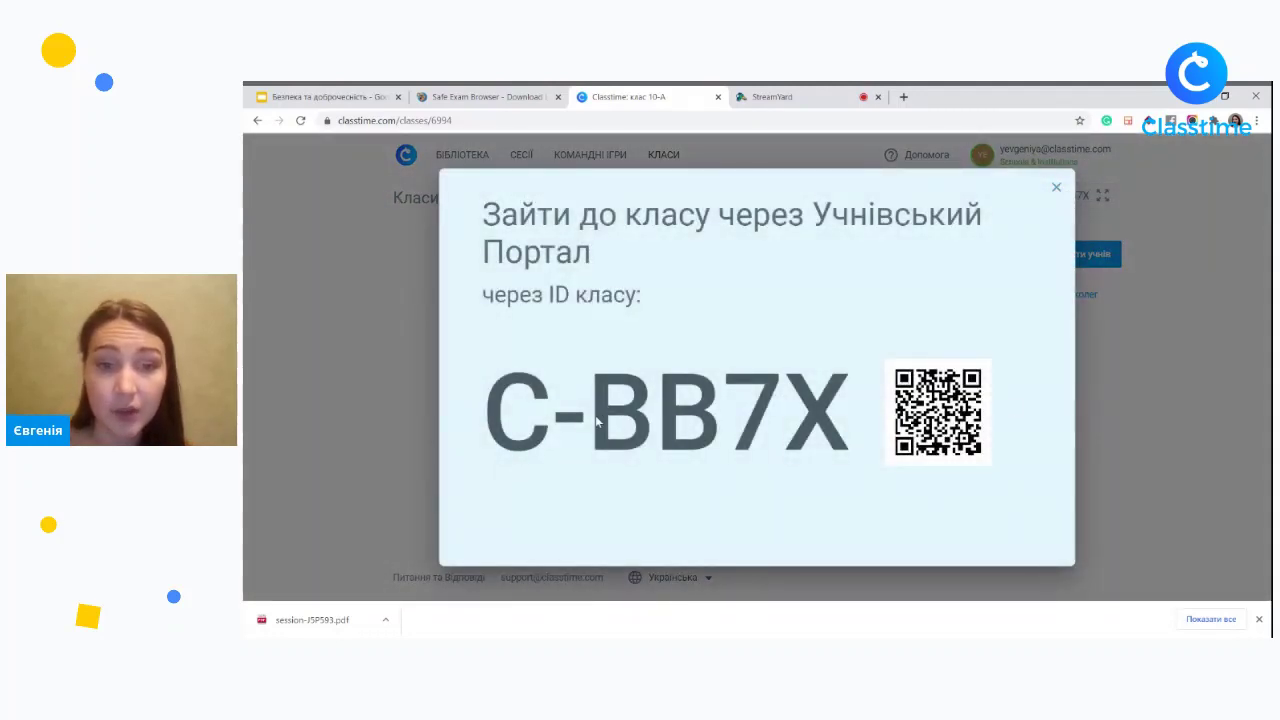
drag(597, 423, 836, 432)
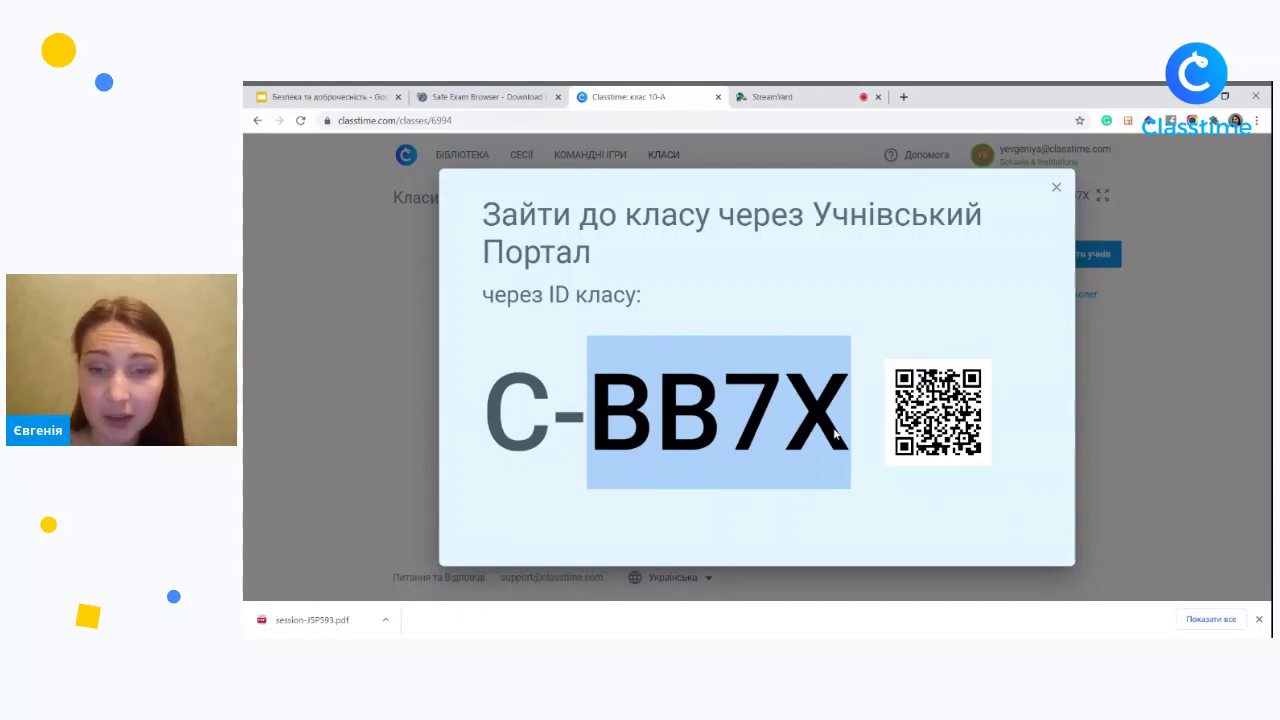
click(1056, 187)
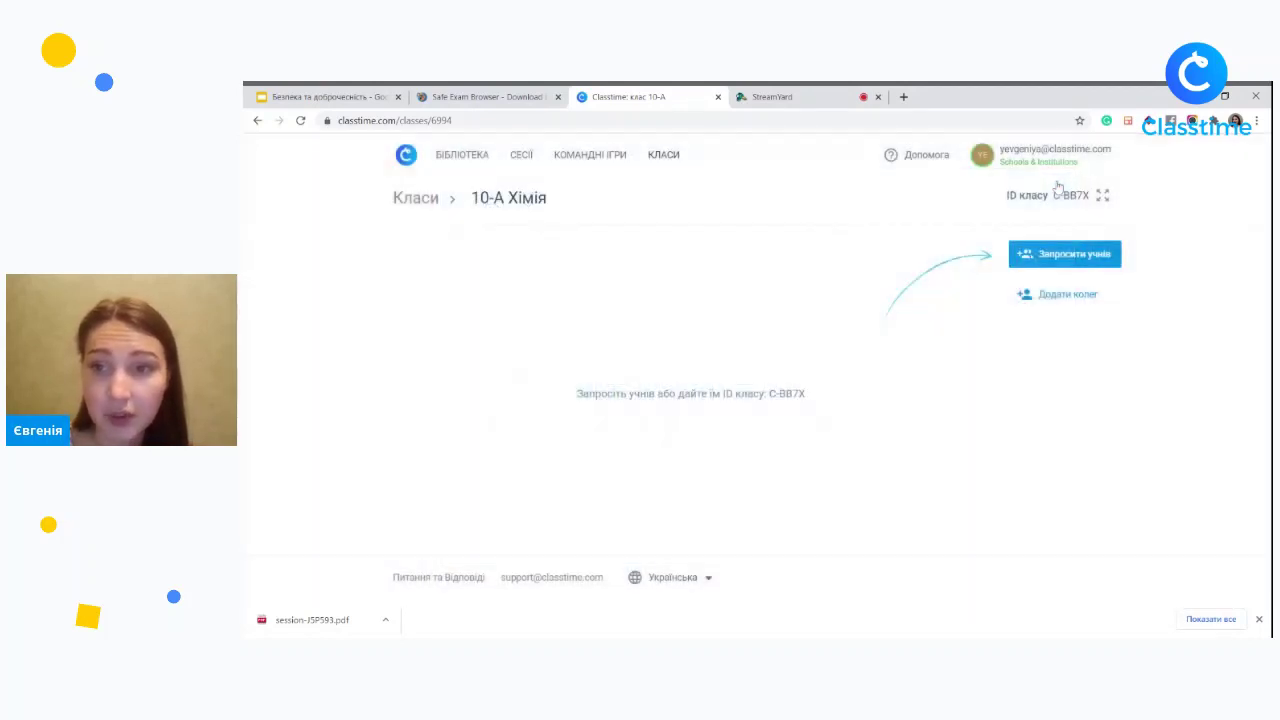
Invite two previously approved students to the 10-А Хімія class by searching for their names.
click(1066, 256)
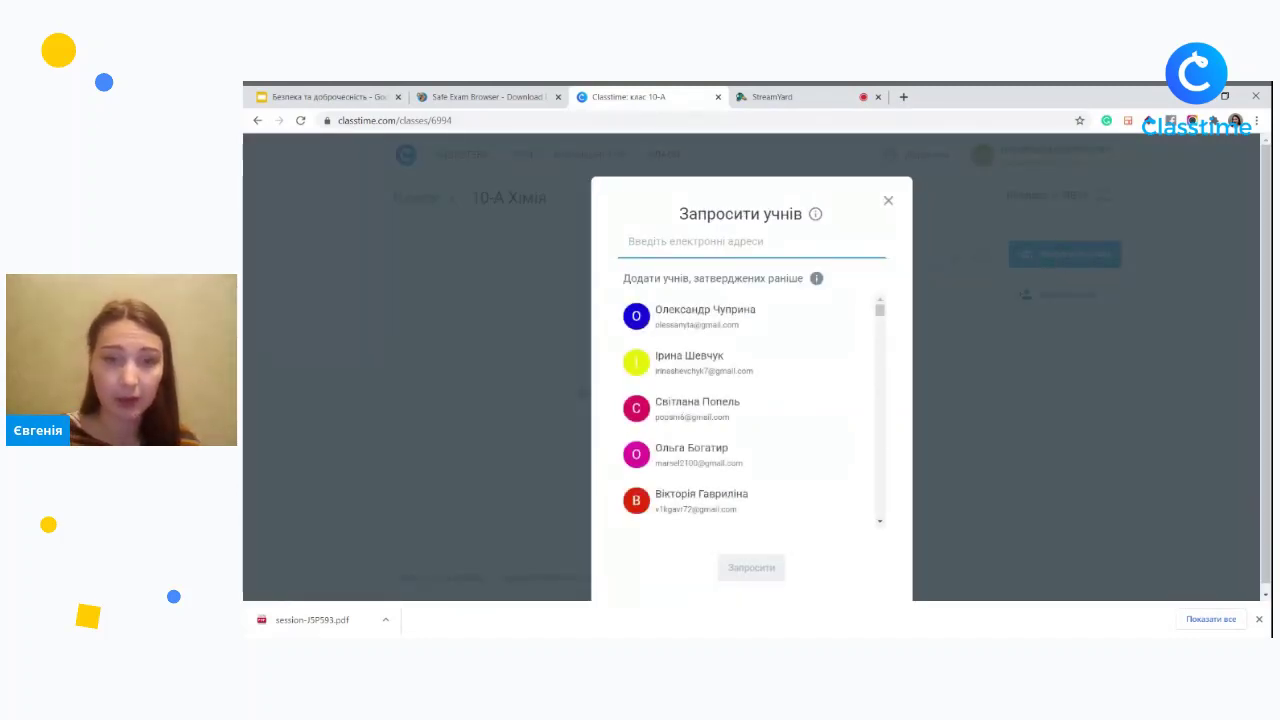
text(ye)
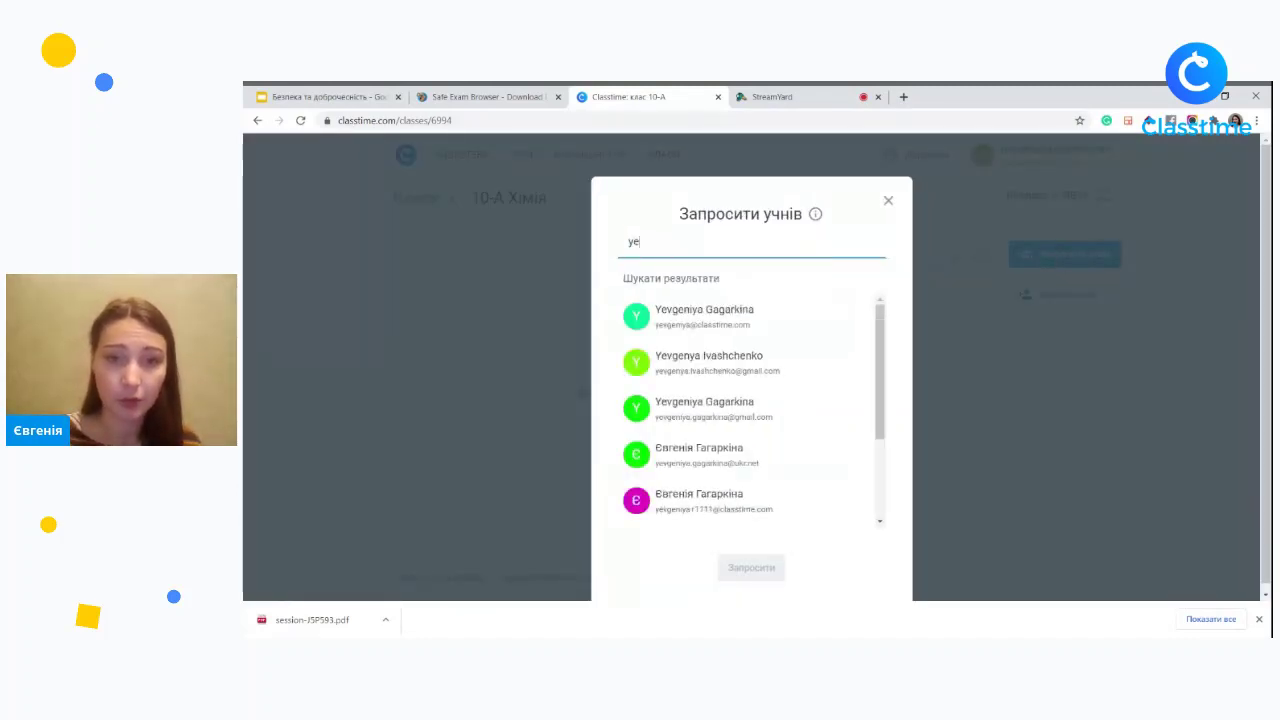
click(723, 318)
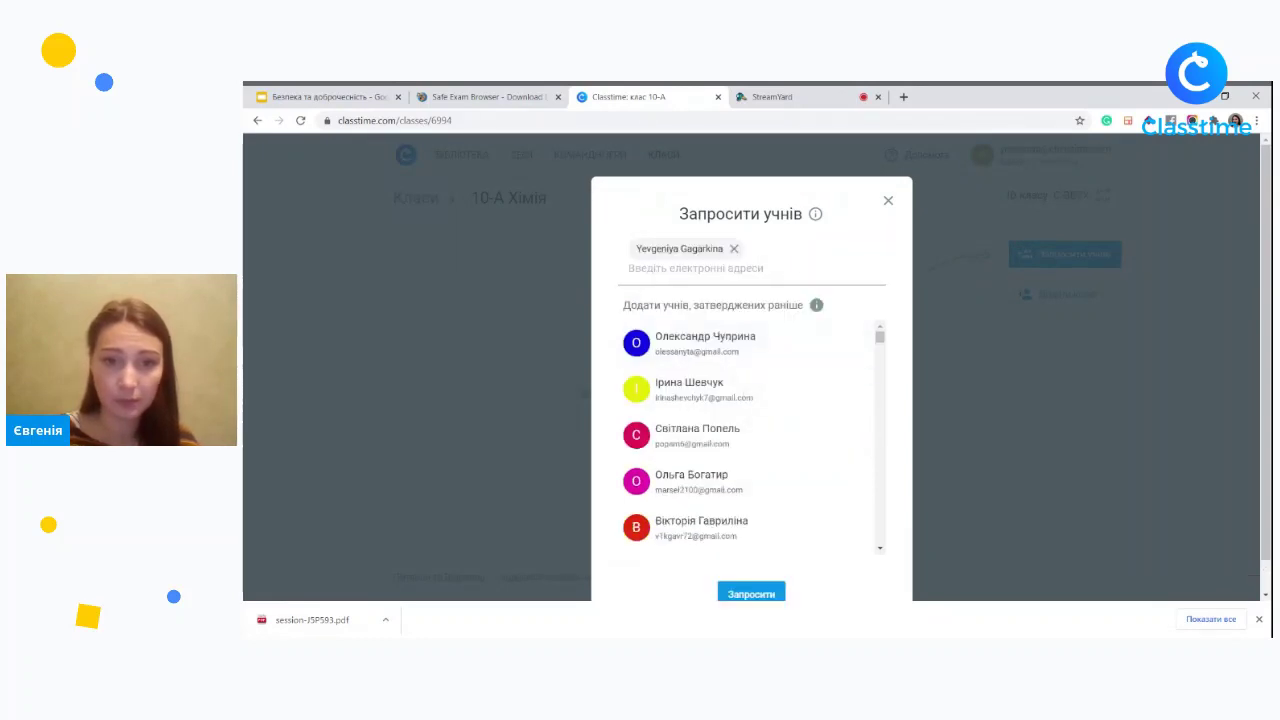
text(yevge)
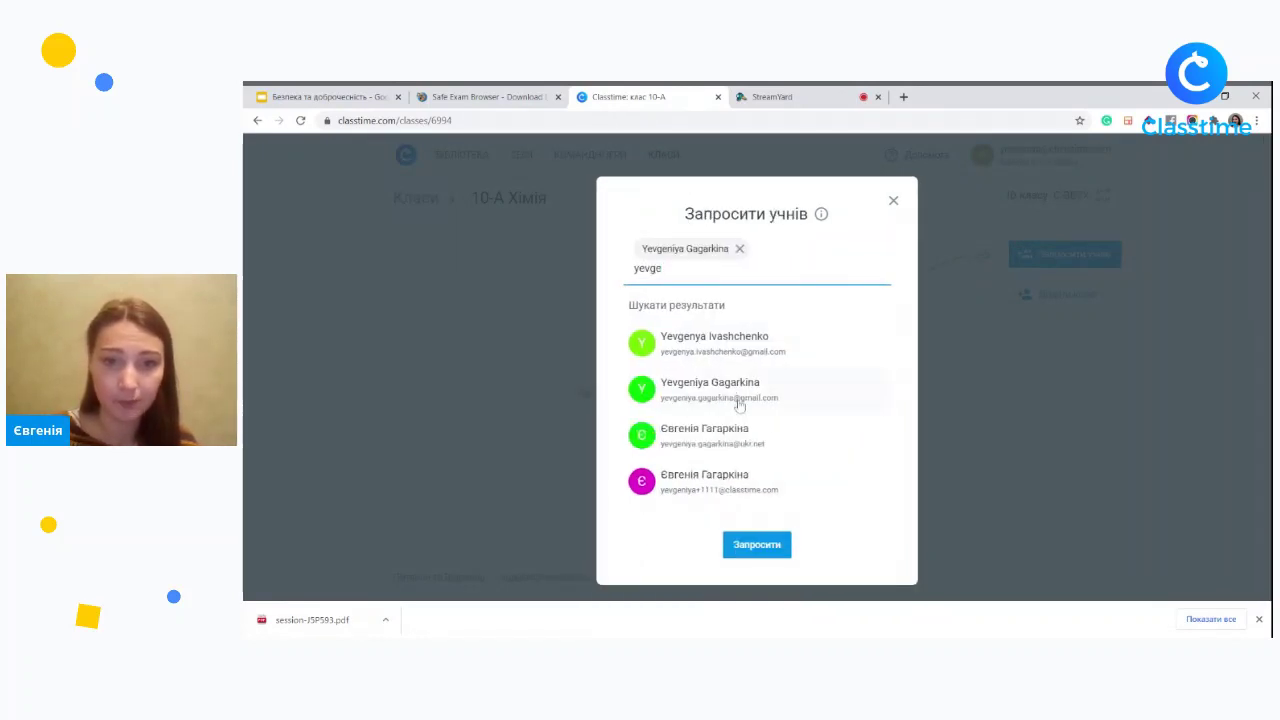
click(739, 403)
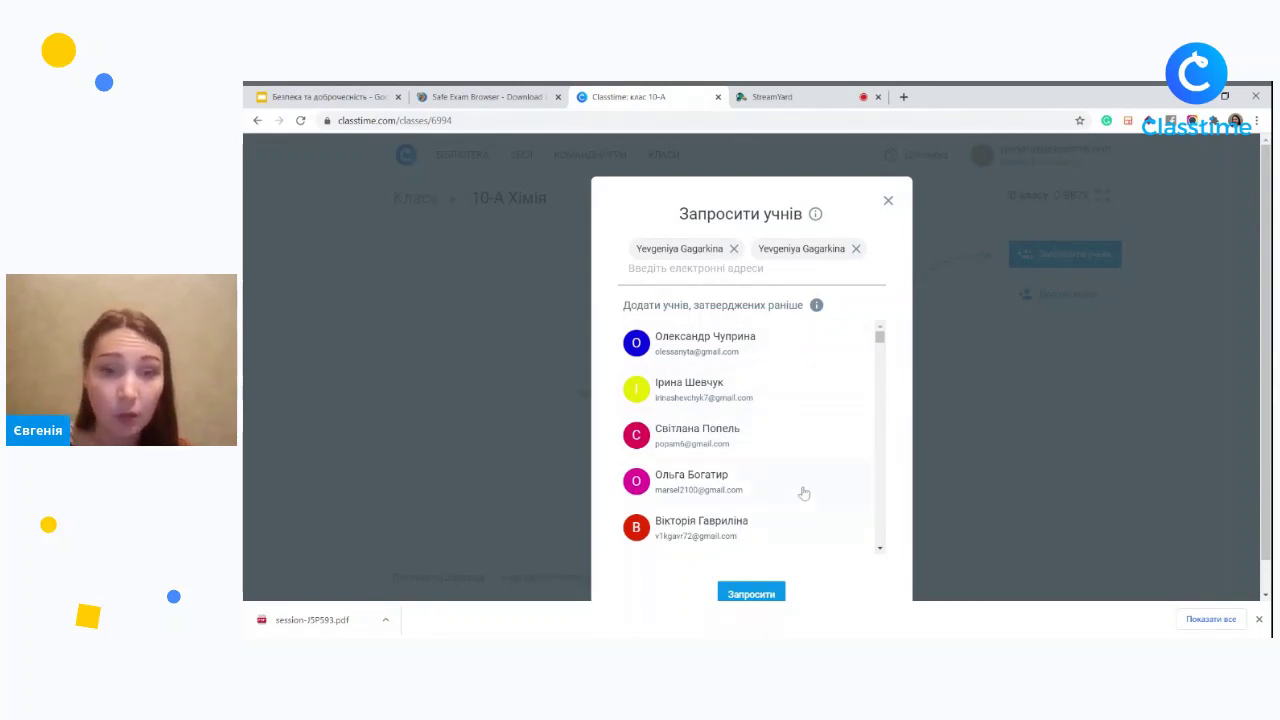
click(740, 597)
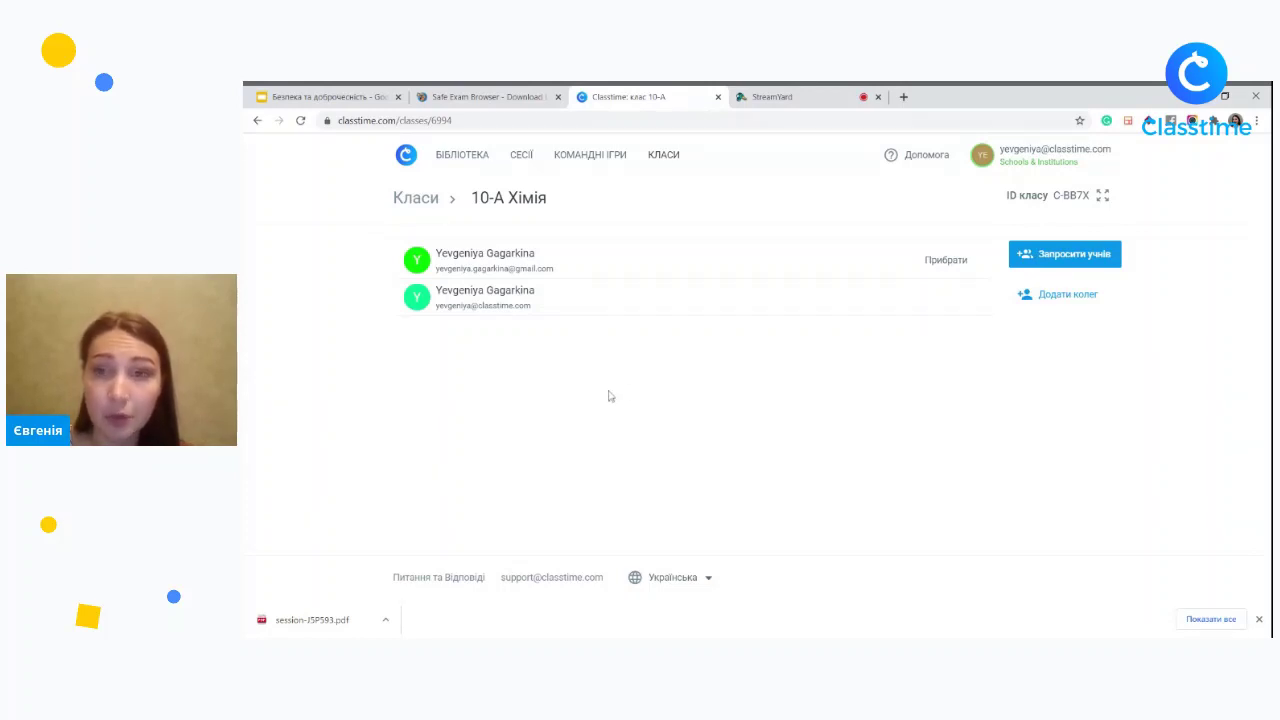
Open the most recent "Іван Франко" session, WZD2PJ, and invite class 10-А to it.
click(521, 158)
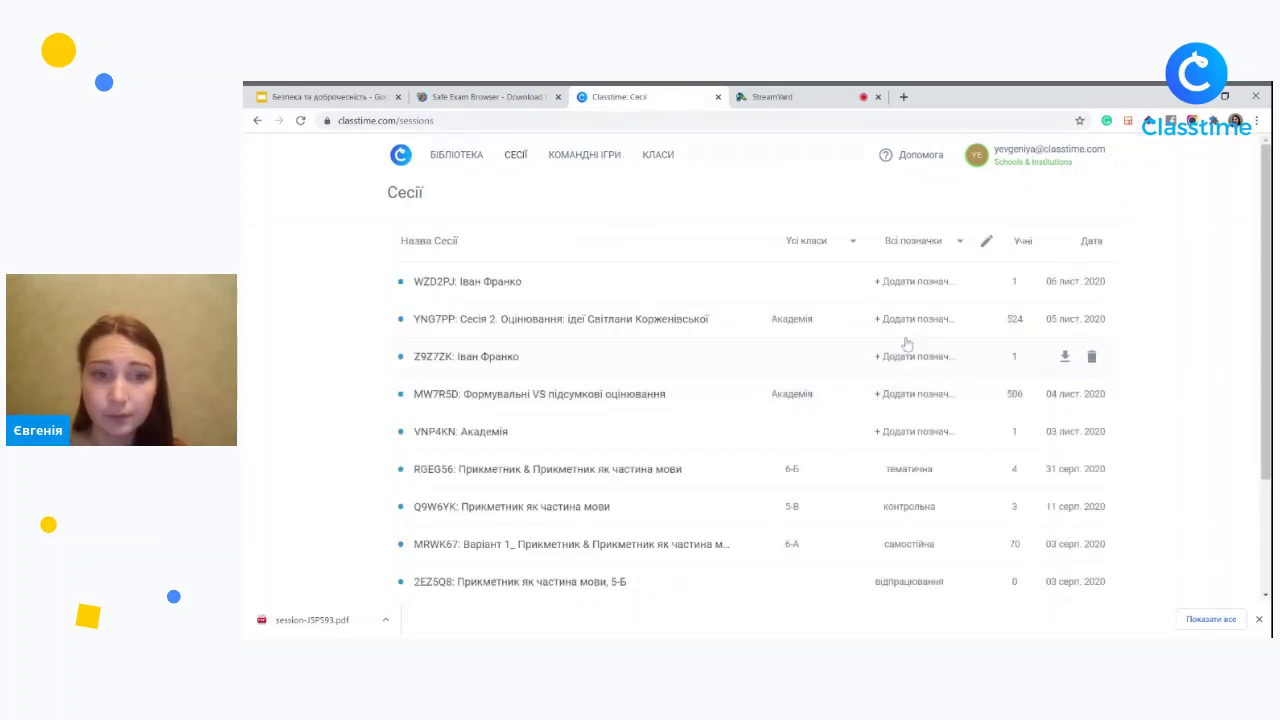
click(536, 285)
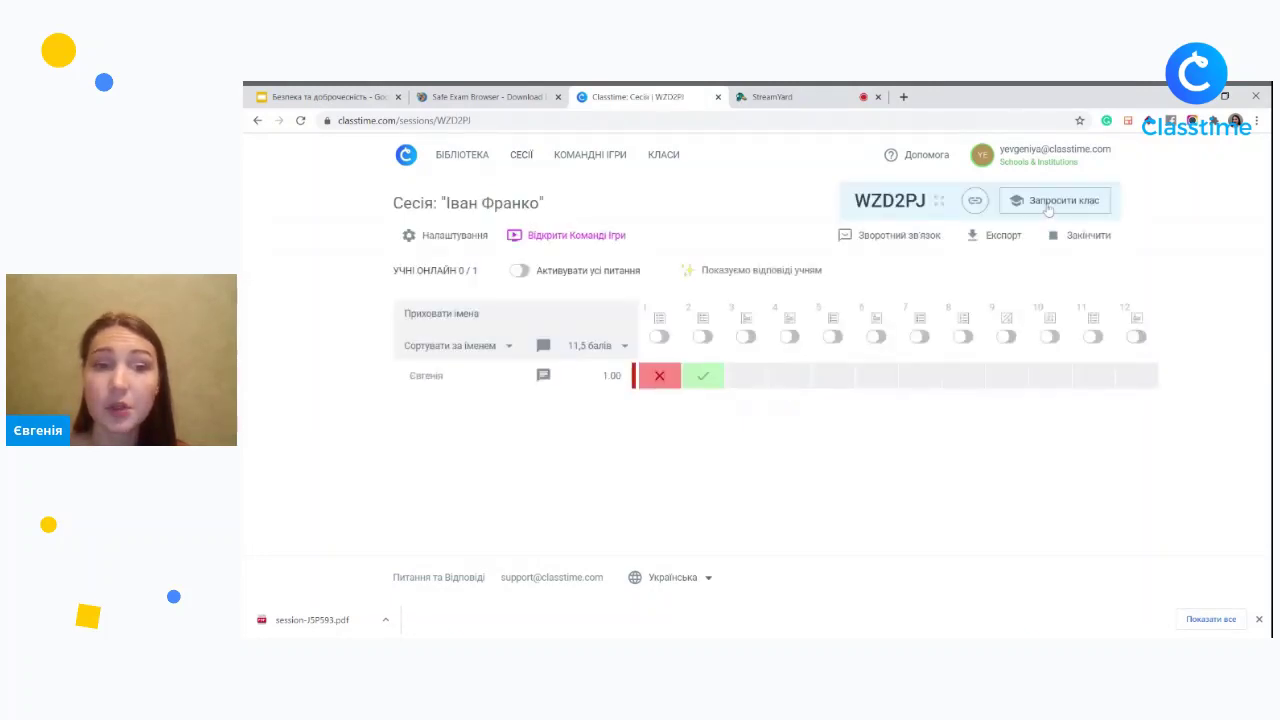
click(1048, 204)
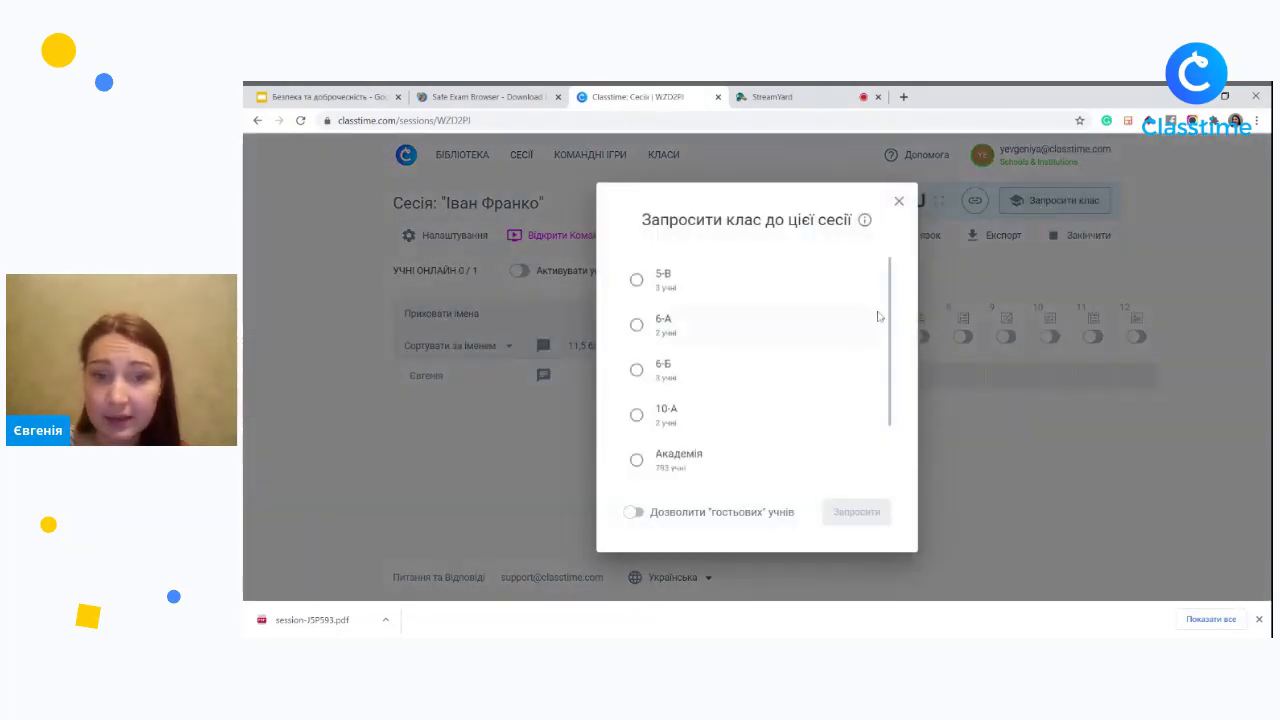
click(635, 422)
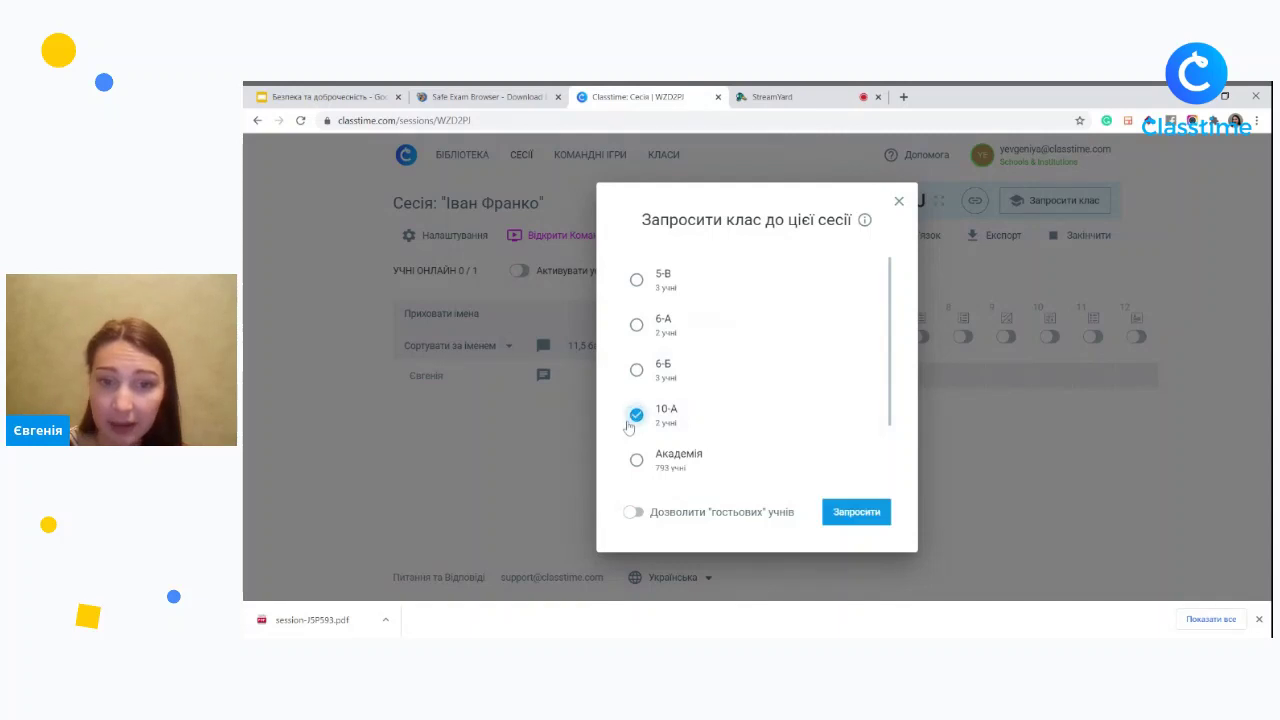
click(857, 513)
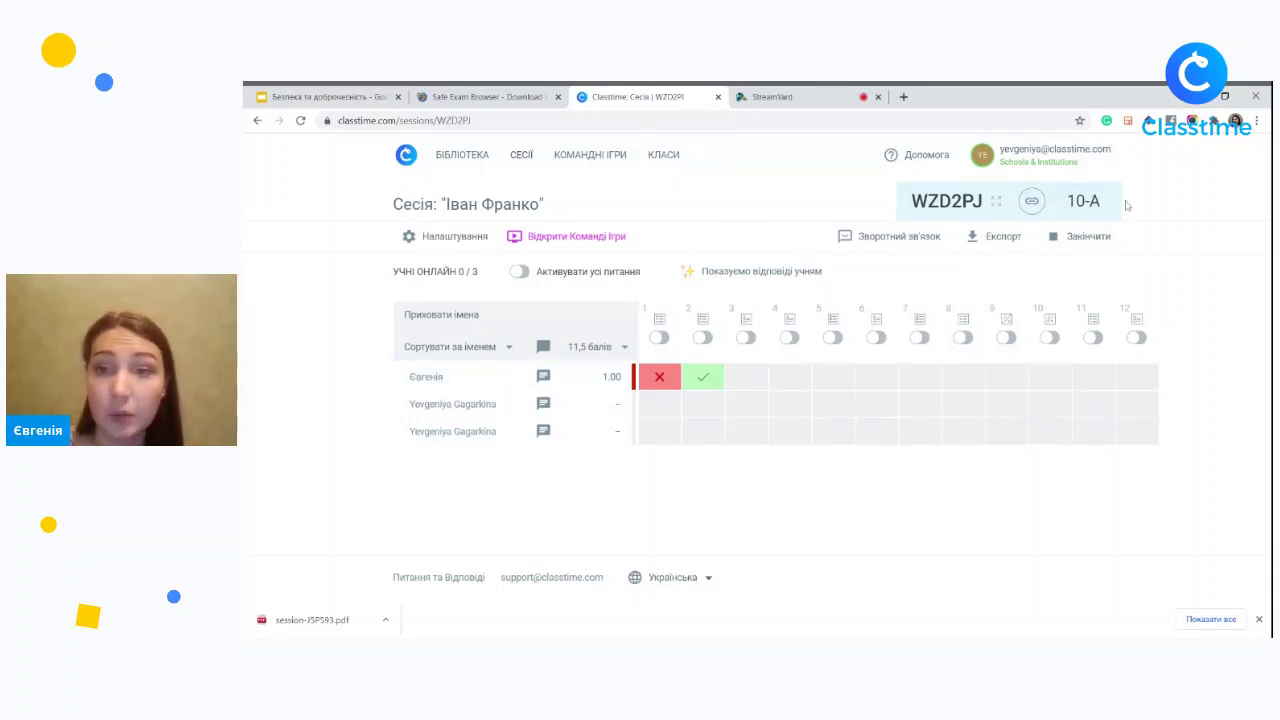
Allow guest students in the session's 10-А class invitation and save the change.
click(1088, 208)
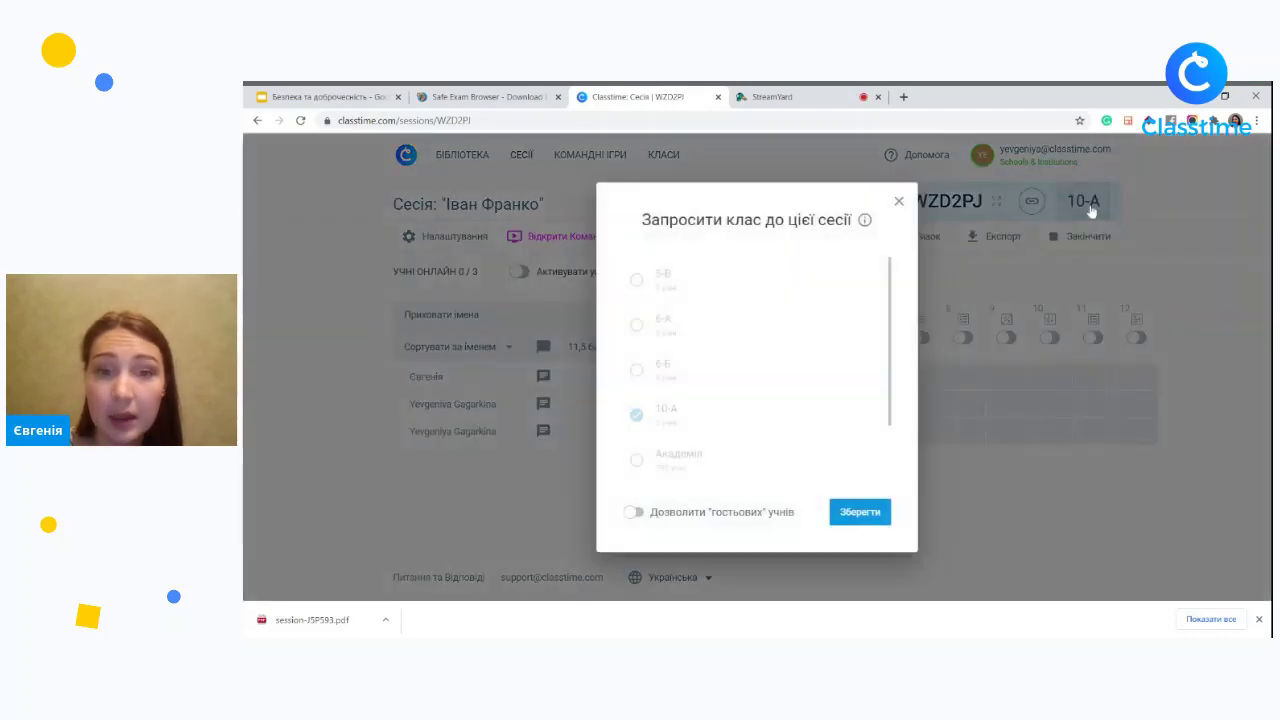
click(636, 514)
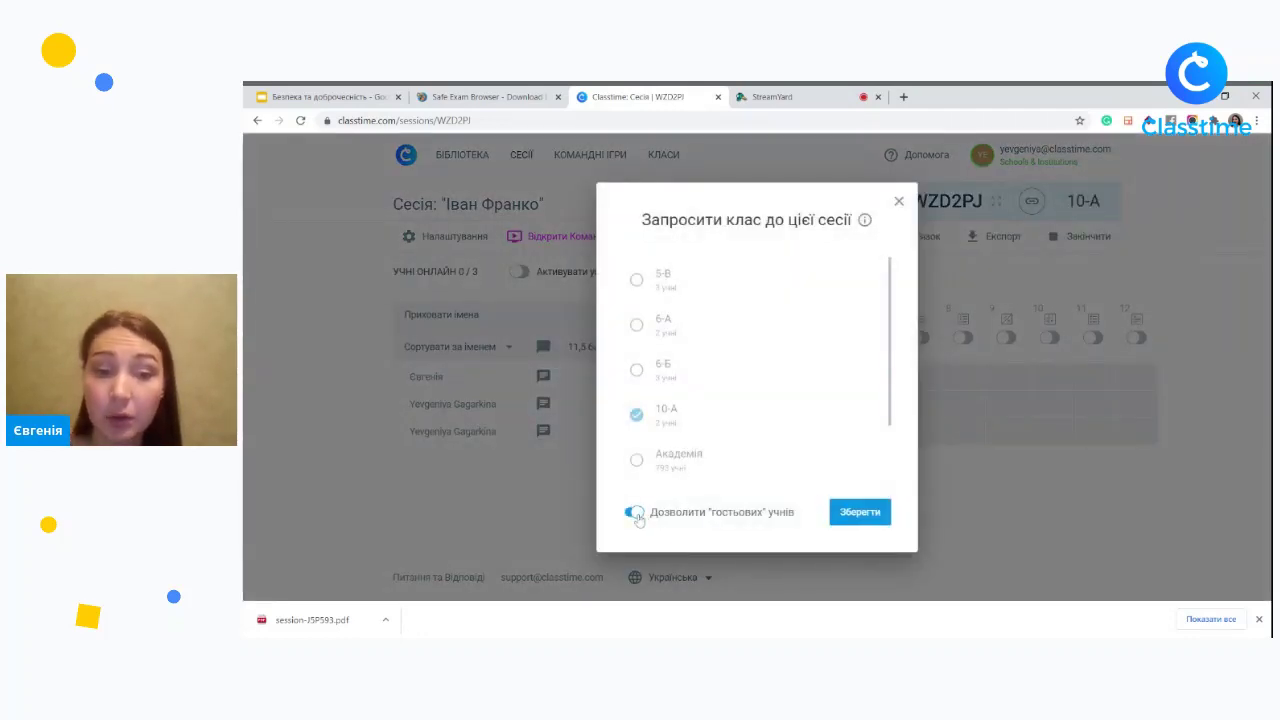
click(859, 514)
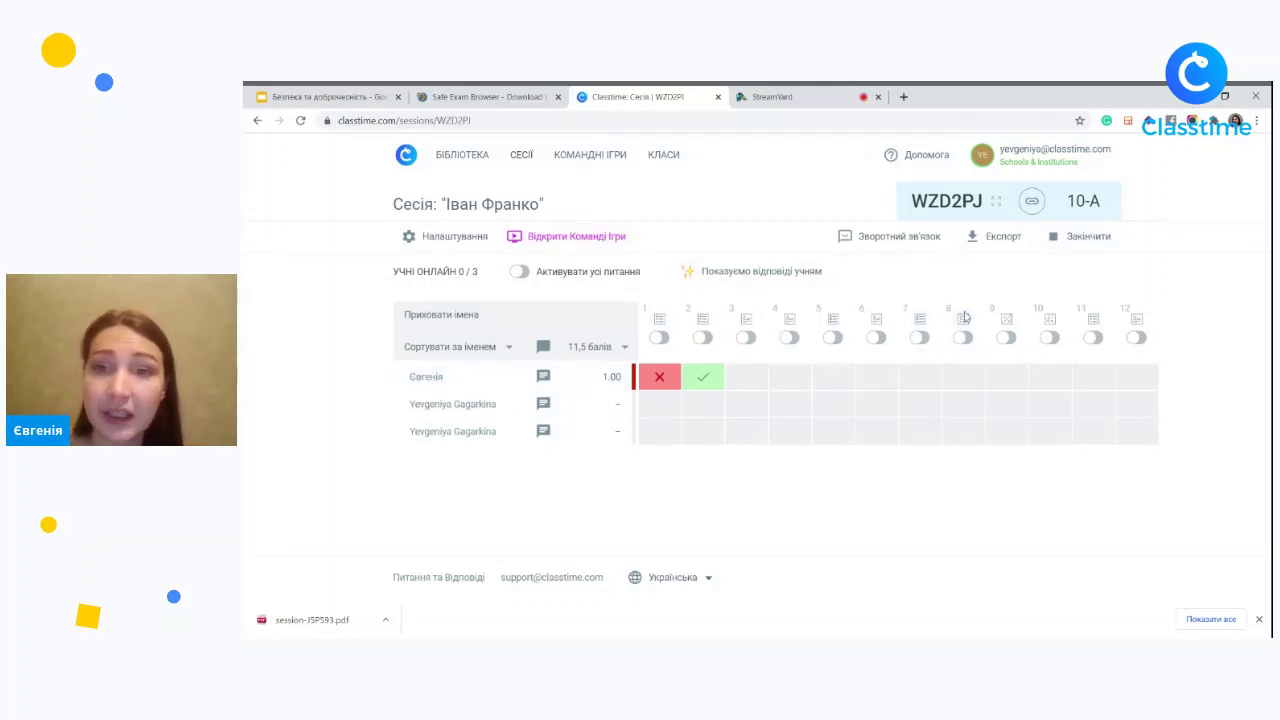
Turn off guest student access in the session's 10-А class invitation and save it.
click(1085, 201)
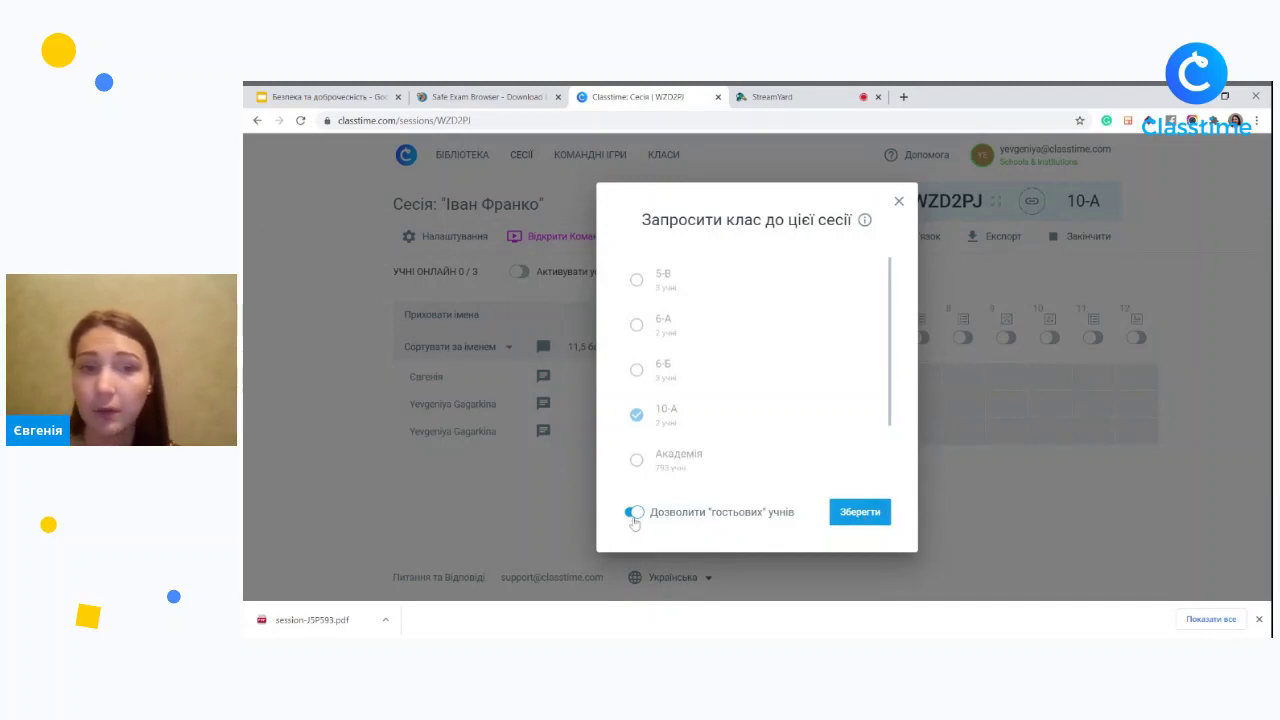
click(859, 513)
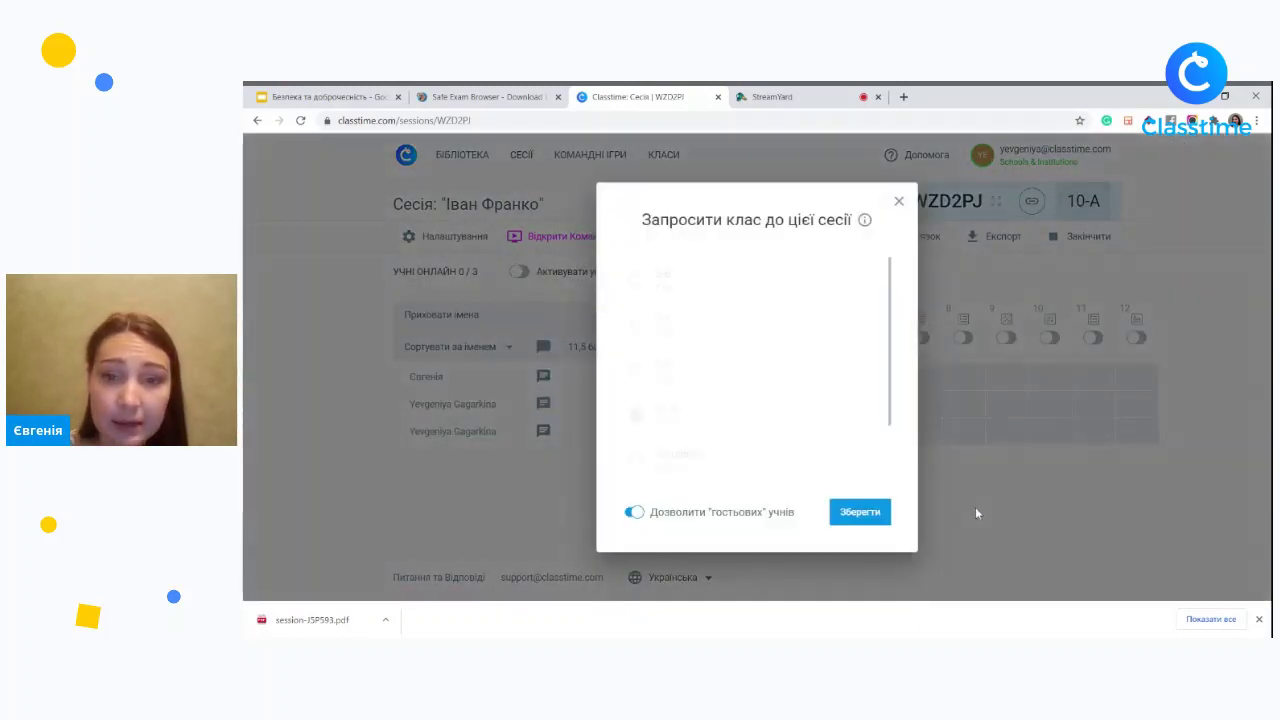
click(634, 512)
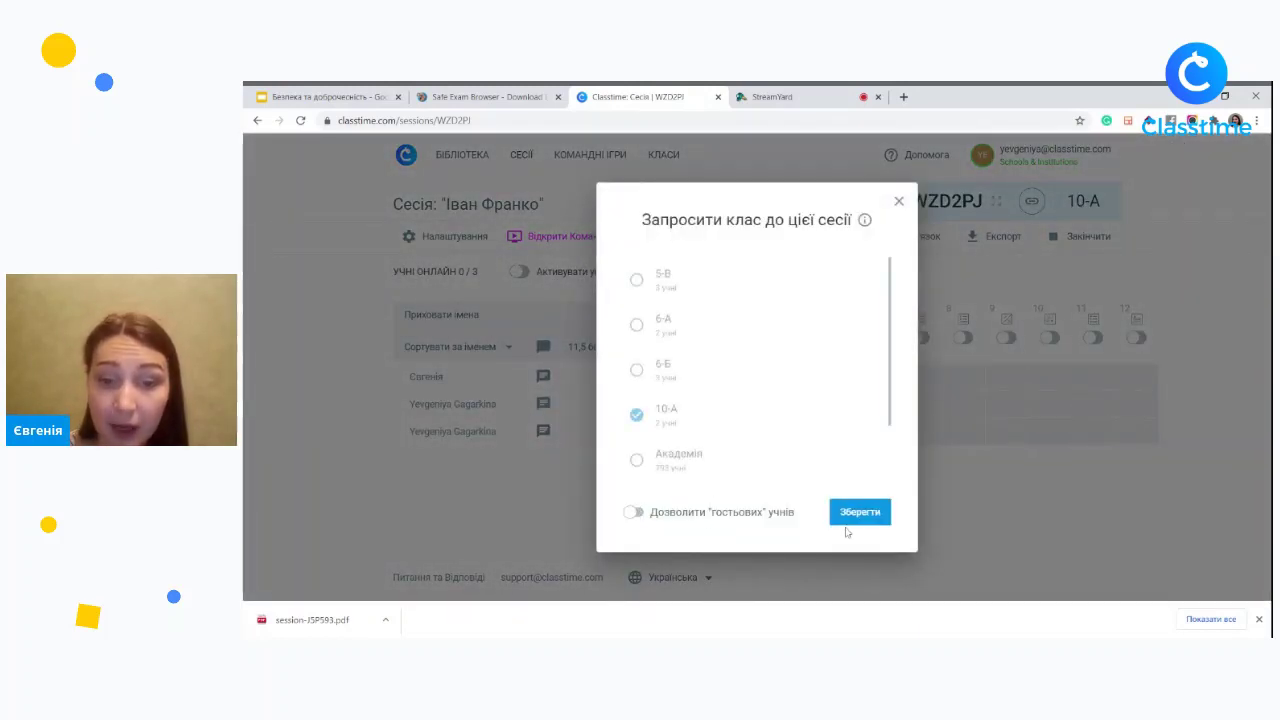
click(860, 513)
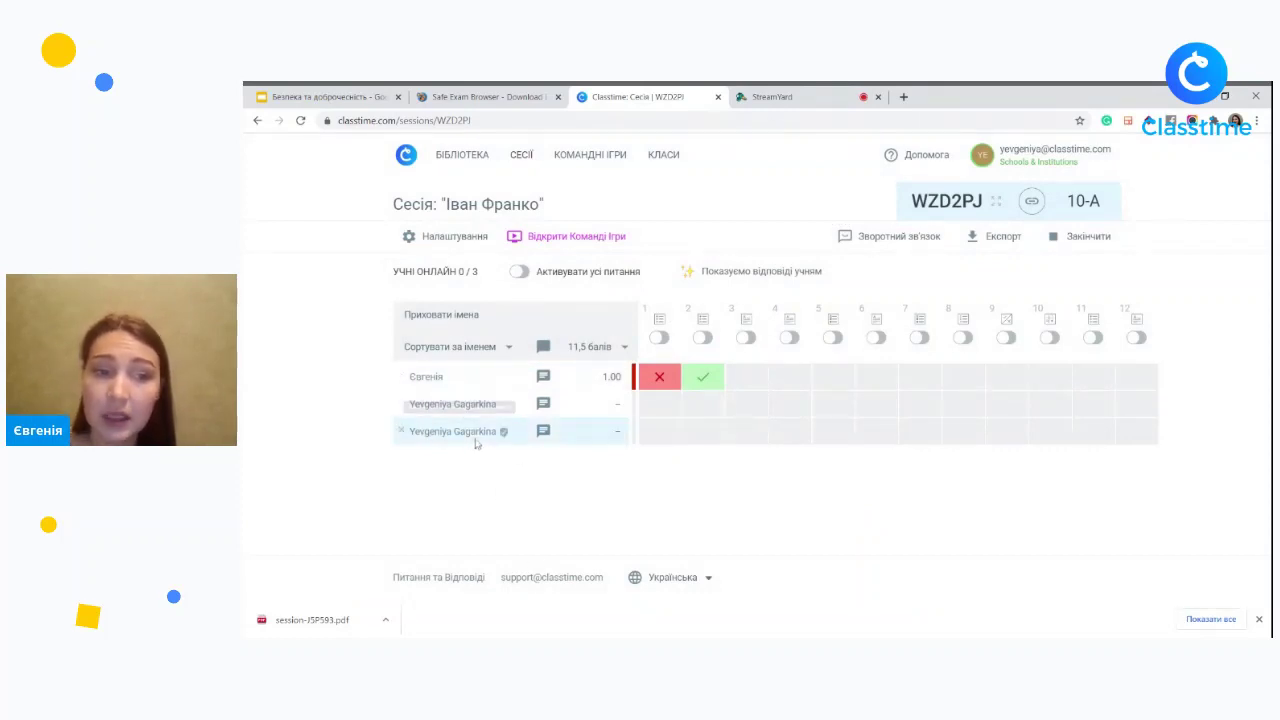
Open the 10-А Хімія class, show and close its enlarged class ID, and remove the first listed student.
click(665, 155)
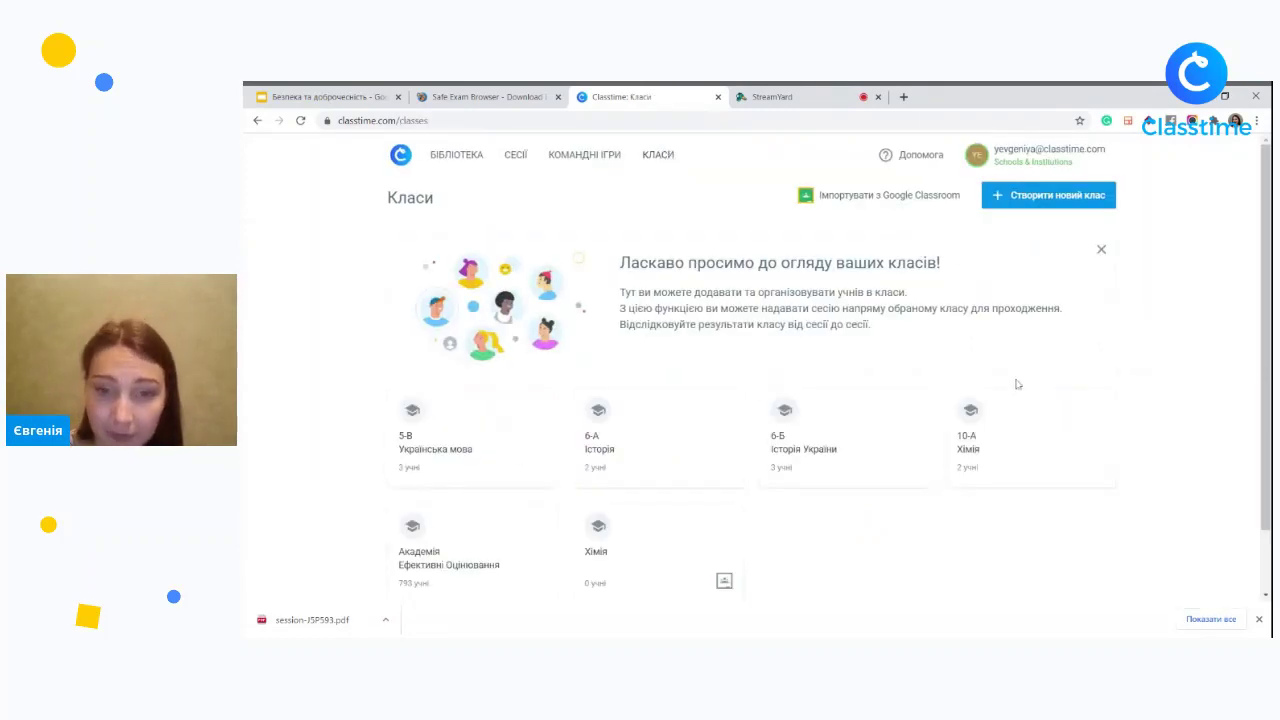
click(960, 483)
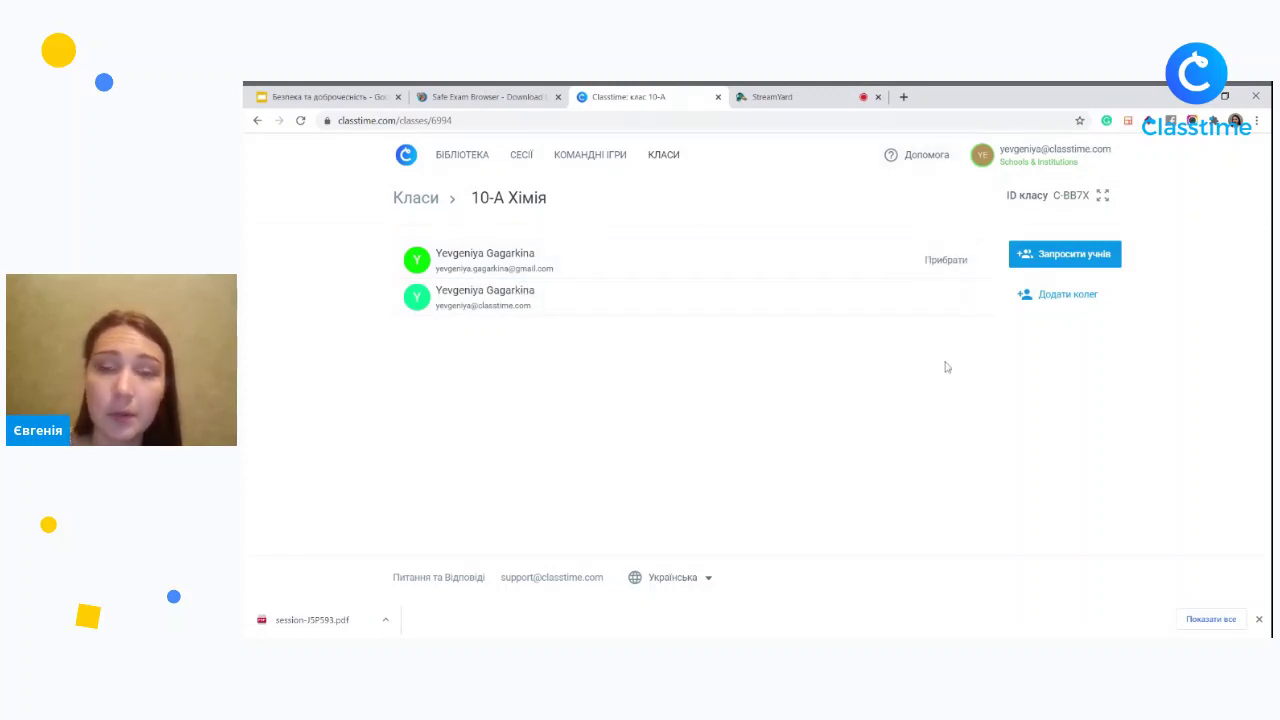
click(1063, 205)
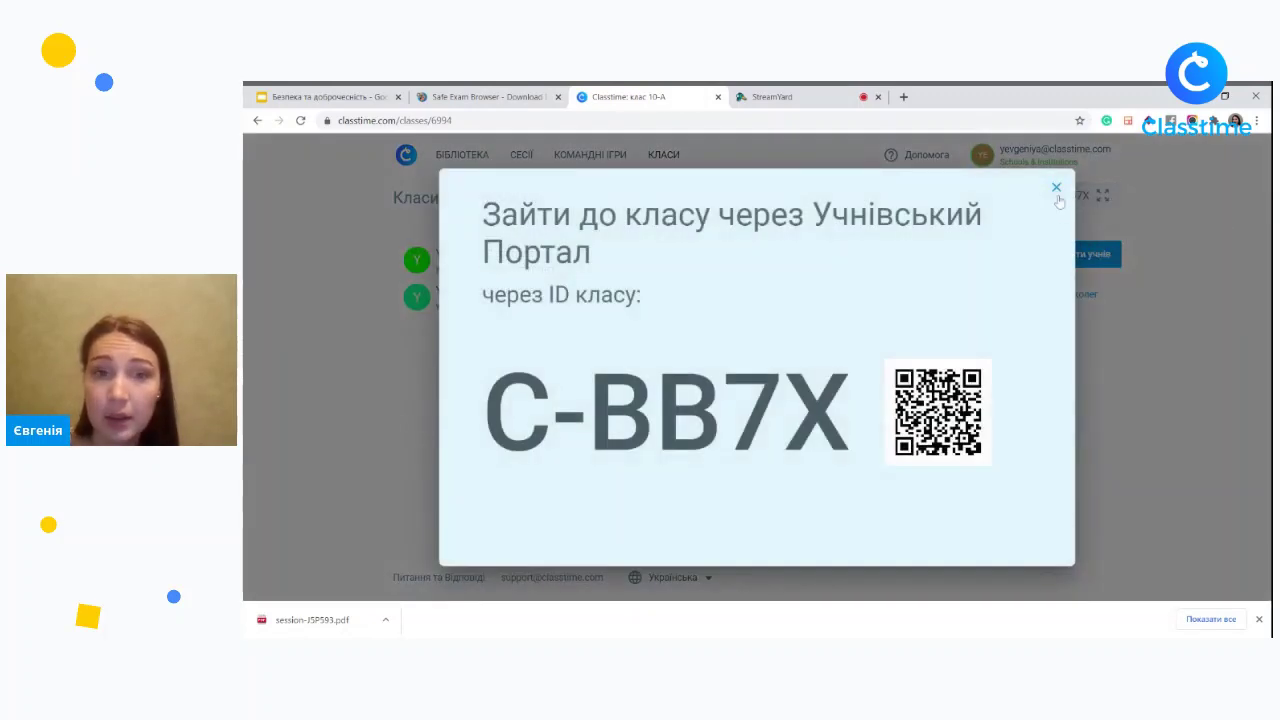
click(1056, 192)
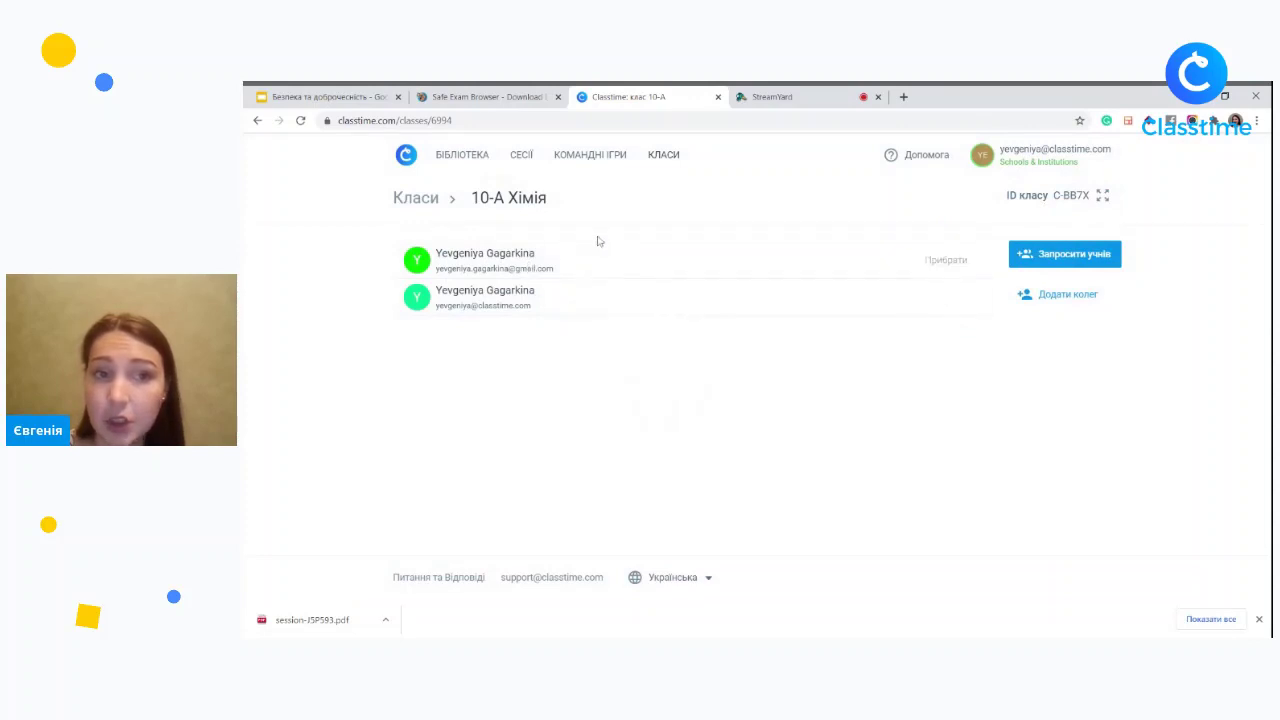
click(943, 262)
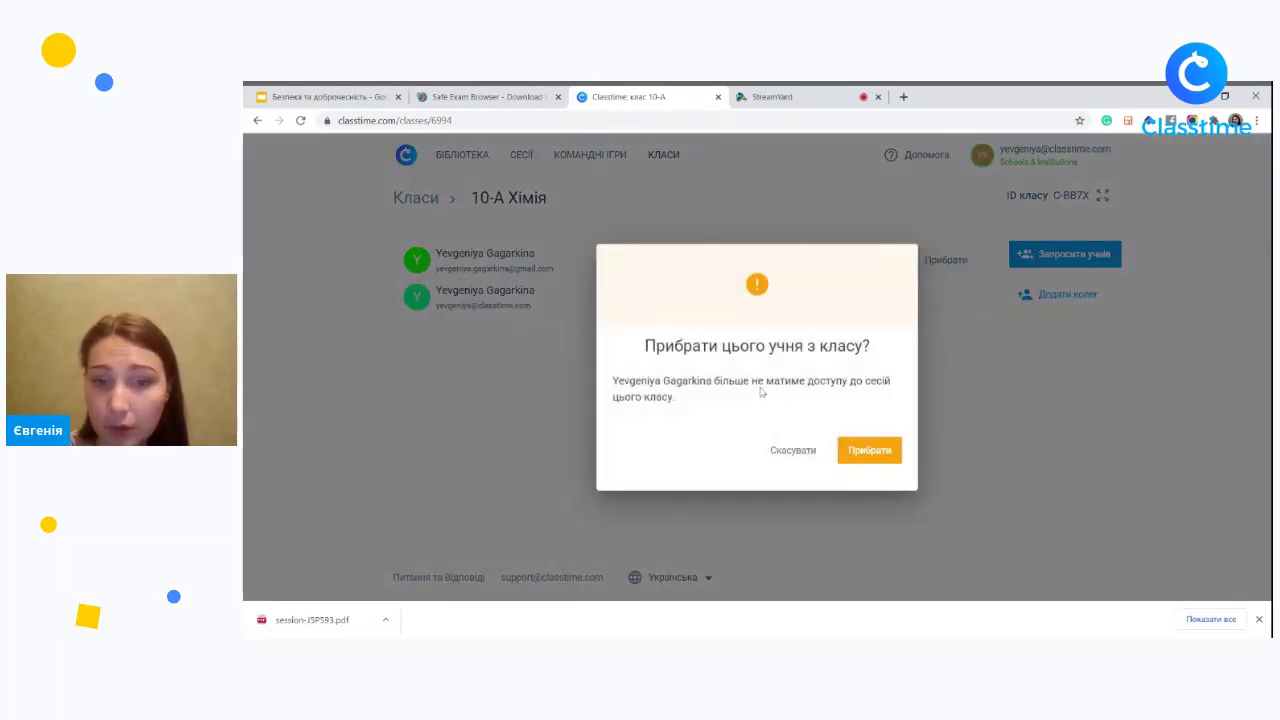
click(866, 452)
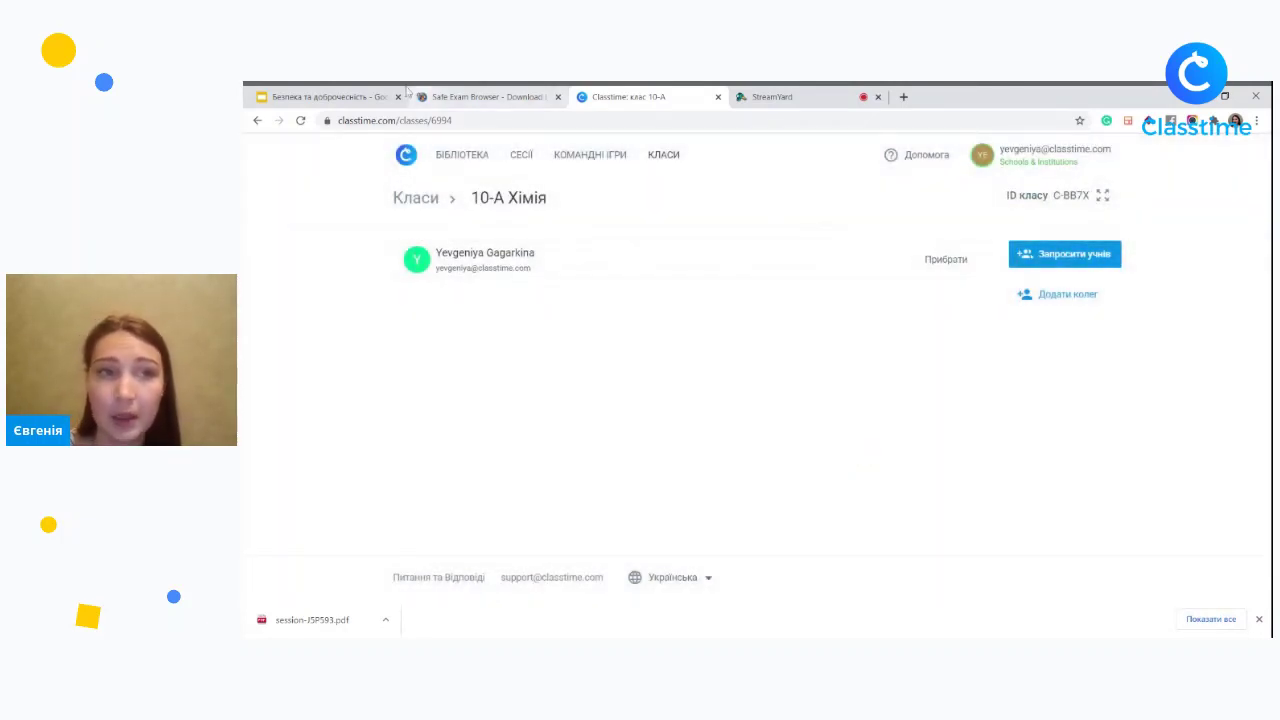
Switch to the Google Slides presentation, review the "Привчайте відстежувати свій прогрес" slide and return to Classtime.
click(330, 97)
click(308, 481)
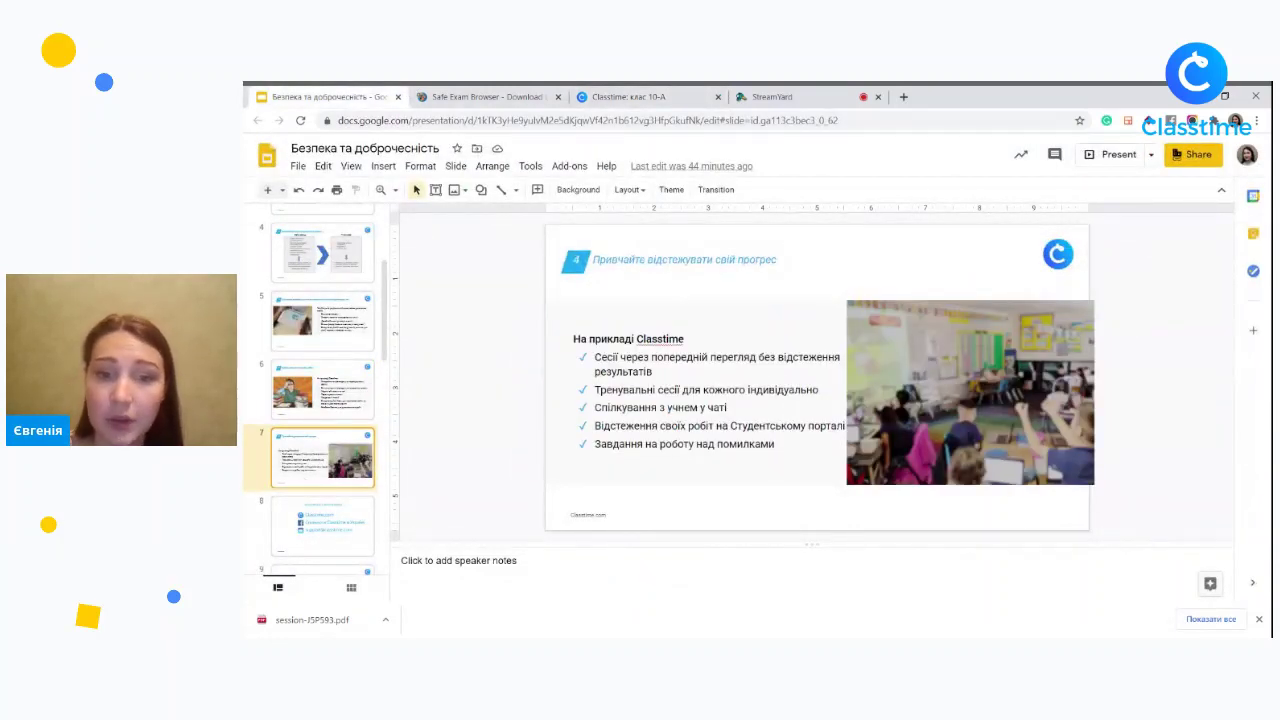
click(630, 97)
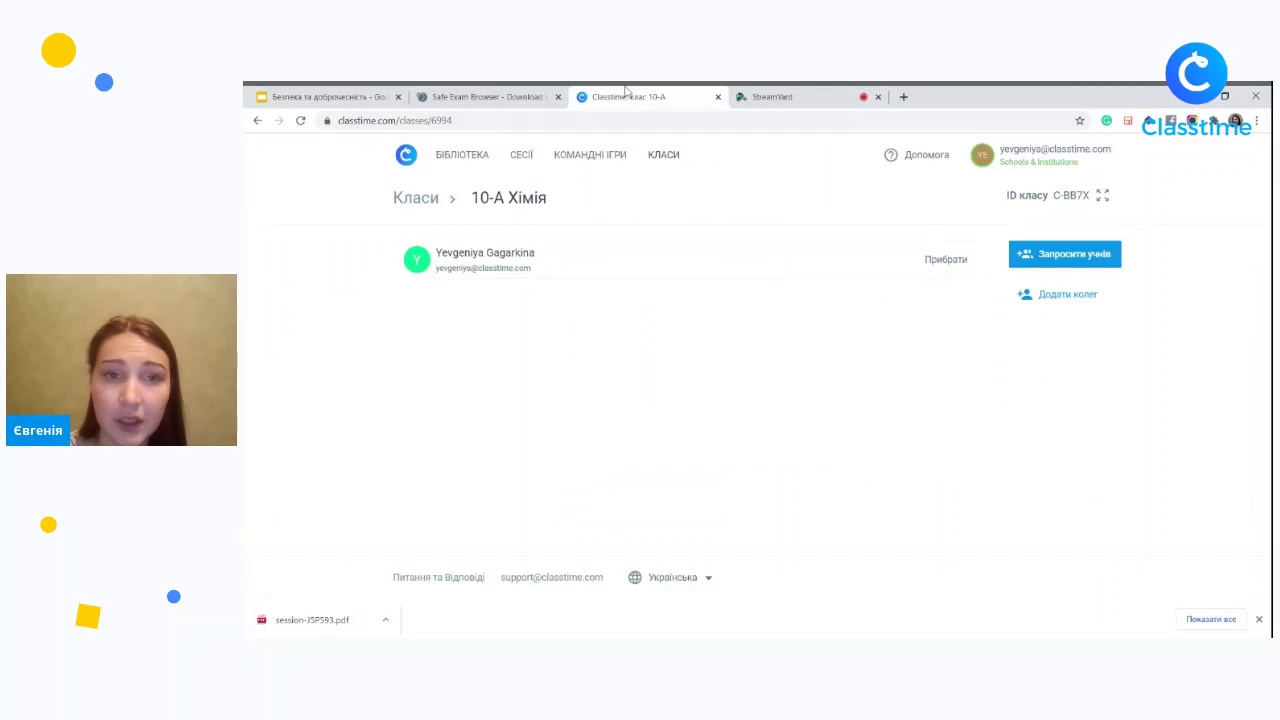
Start a new session from the library's "Іван Франко" question set and dismiss its session settings.
click(515, 152)
click(460, 155)
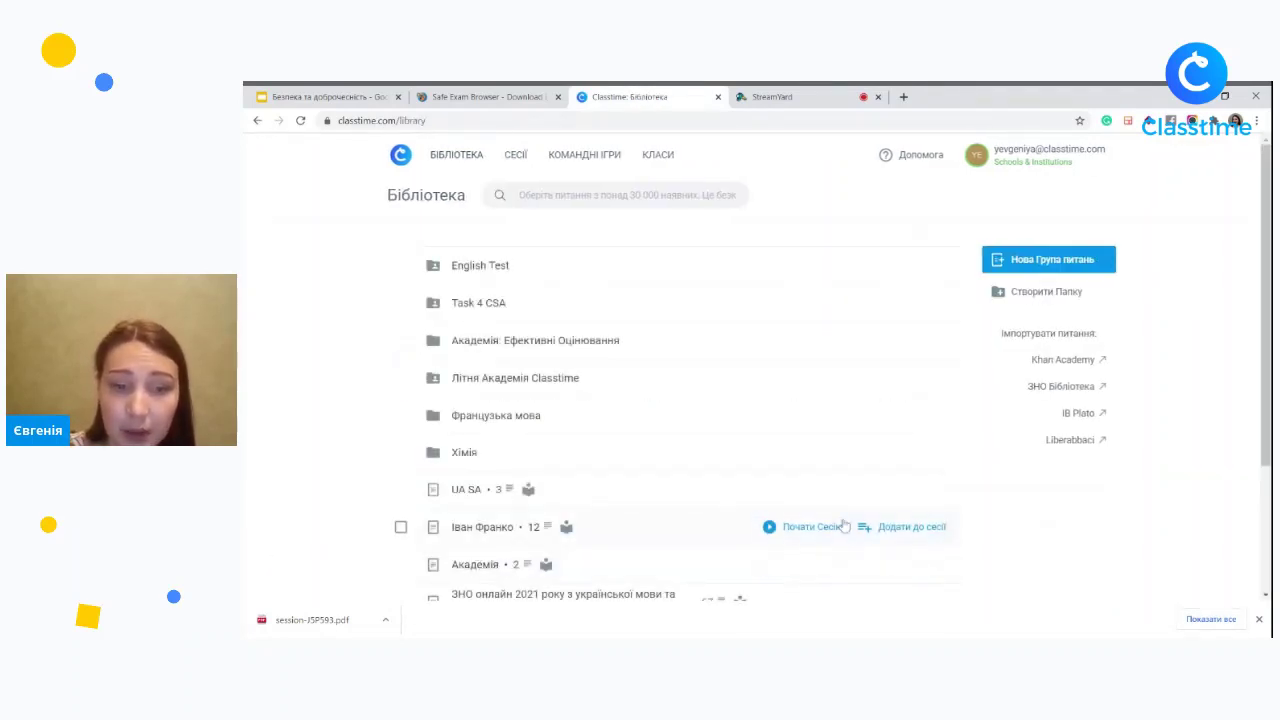
click(812, 527)
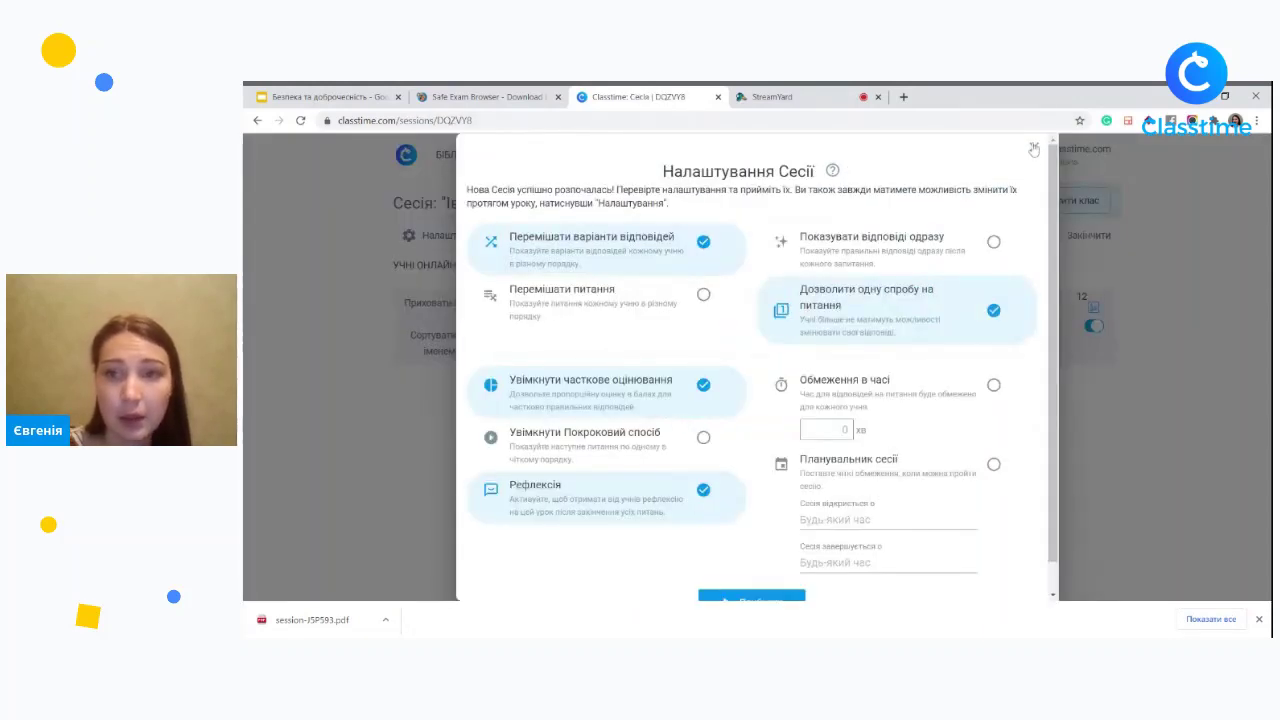
click(1034, 149)
Rename the new session by adding the student's surname and ": Тренування_" before "Іван Франко", and save it.
click(487, 208)
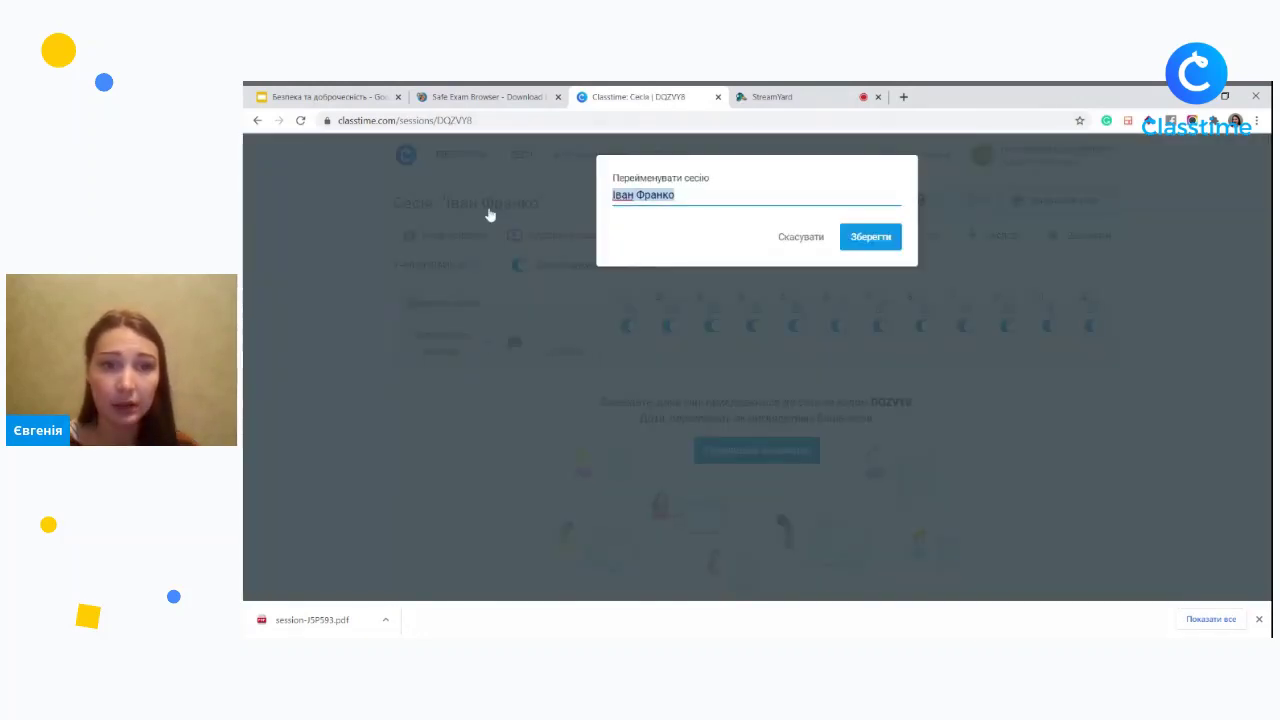
key(Home)
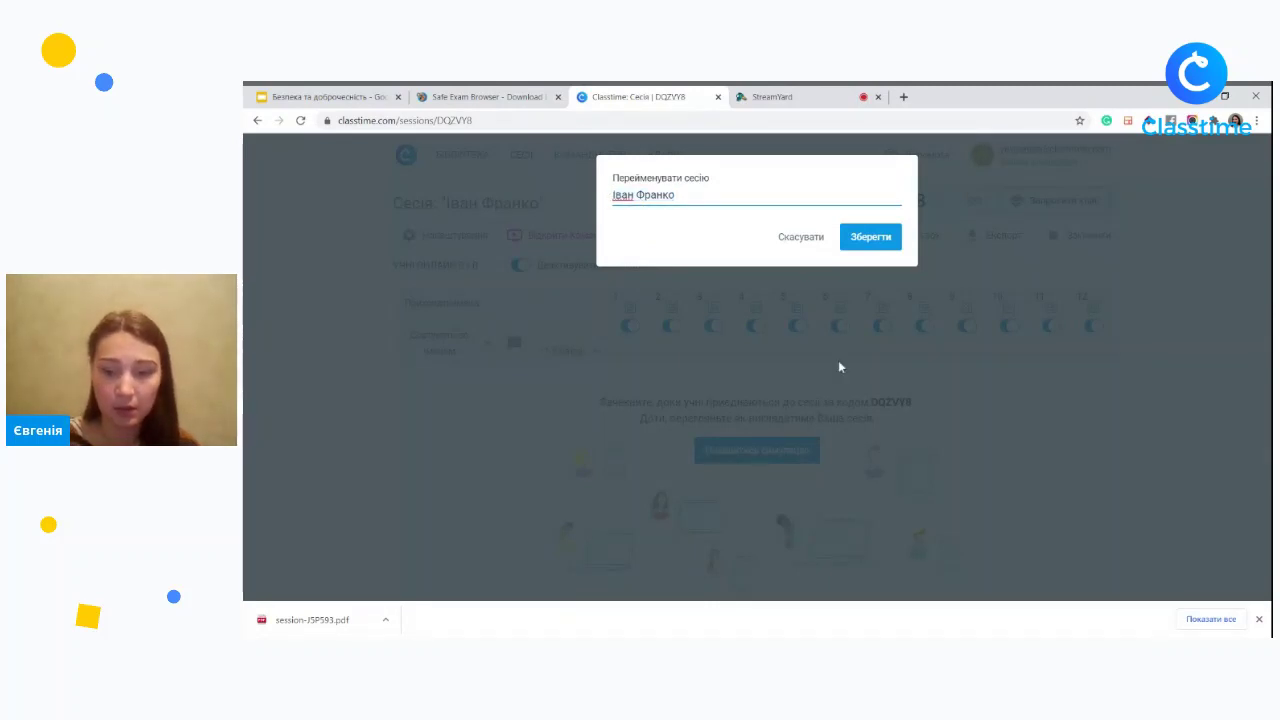
text(Гагаркіна)
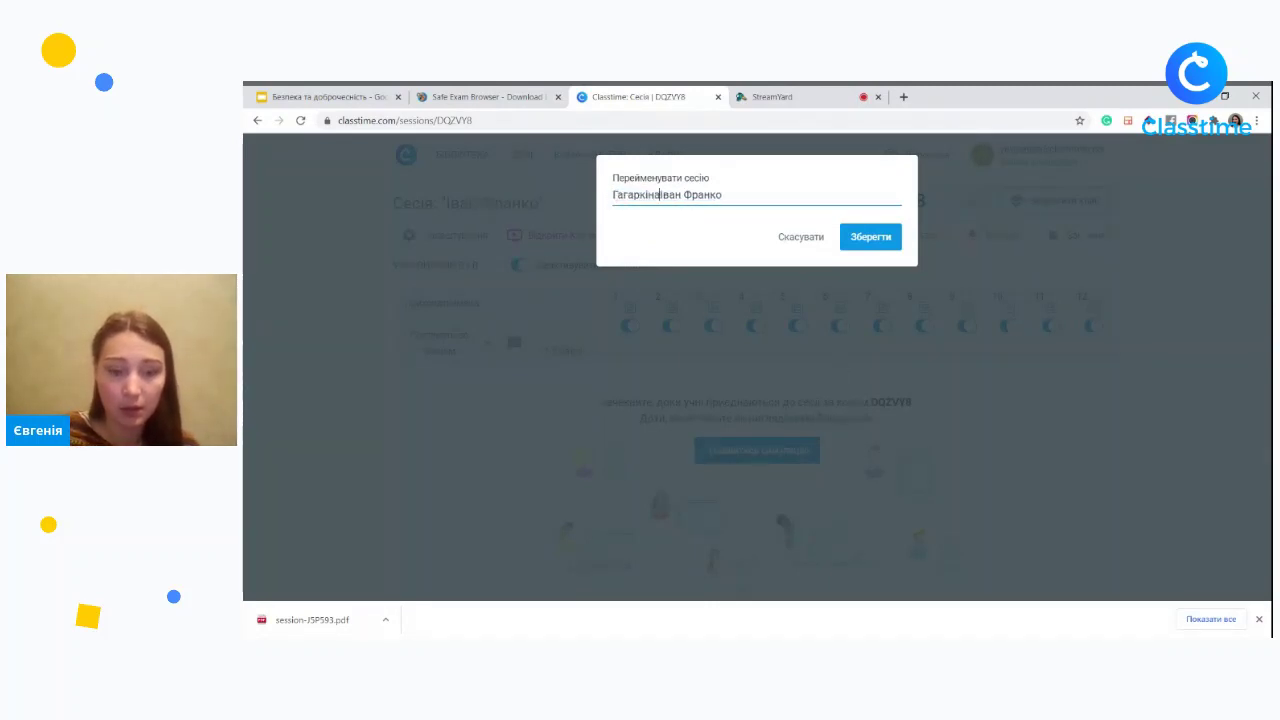
text(: Тренування)
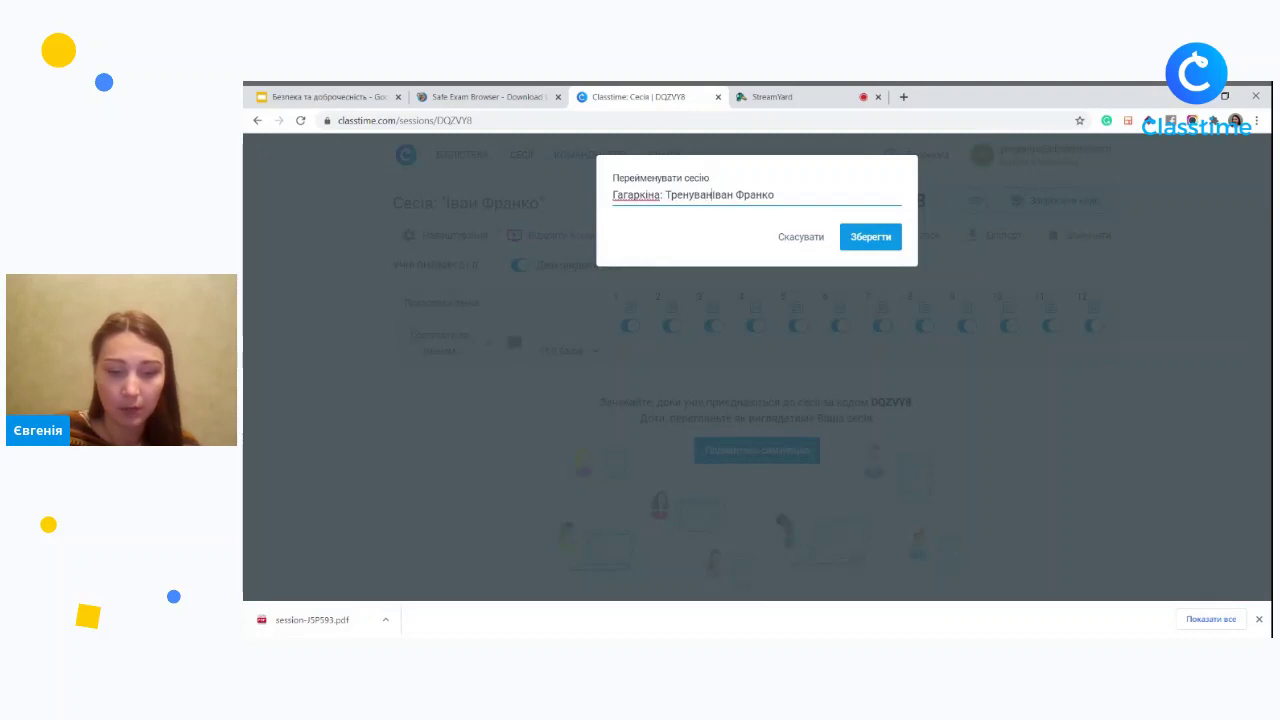
text(_)
click(869, 245)
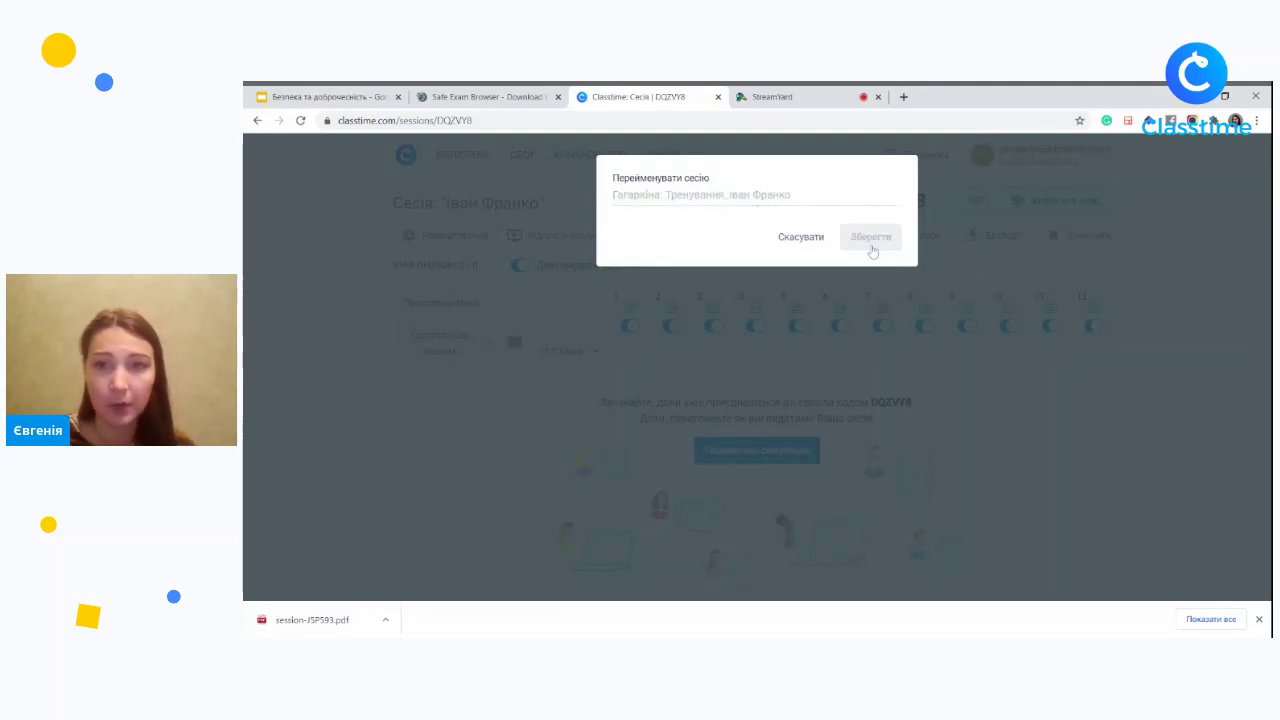
Copy the training session's link, open it in a new browser tab and join as a student with the student's surname.
click(976, 203)
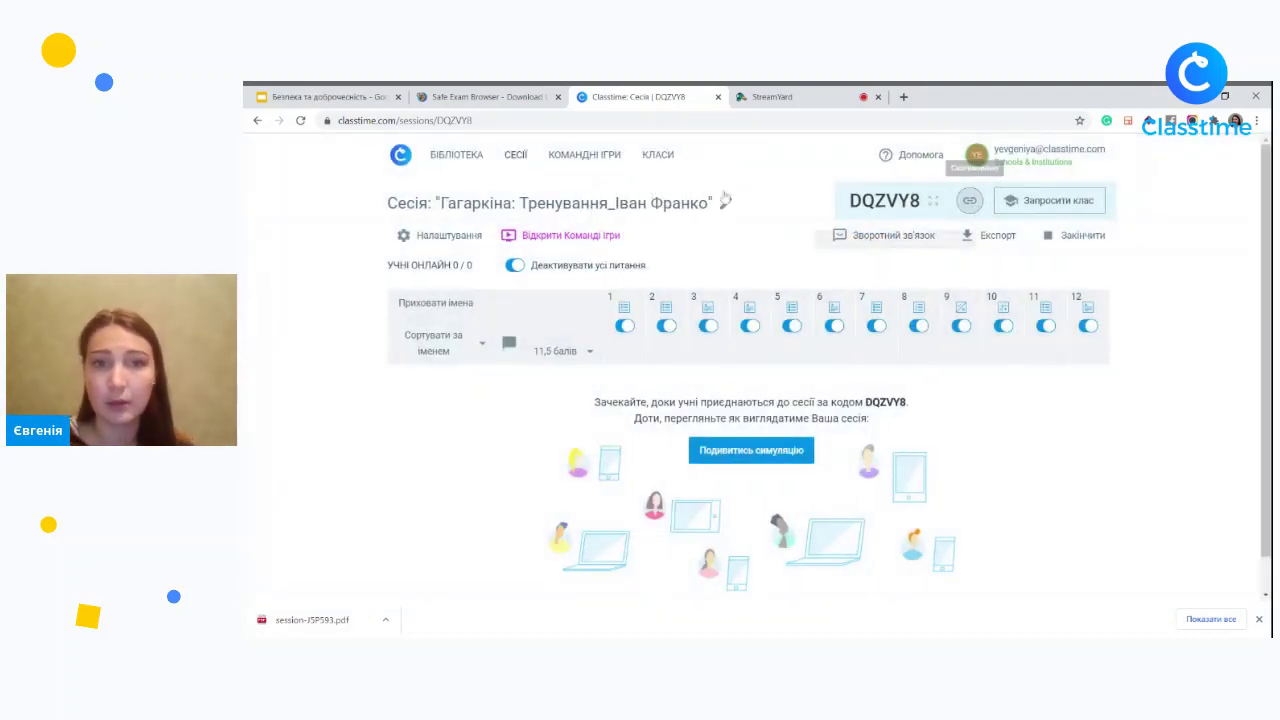
click(902, 98)
text(https://www.classtime.com/code/DQZYV8)
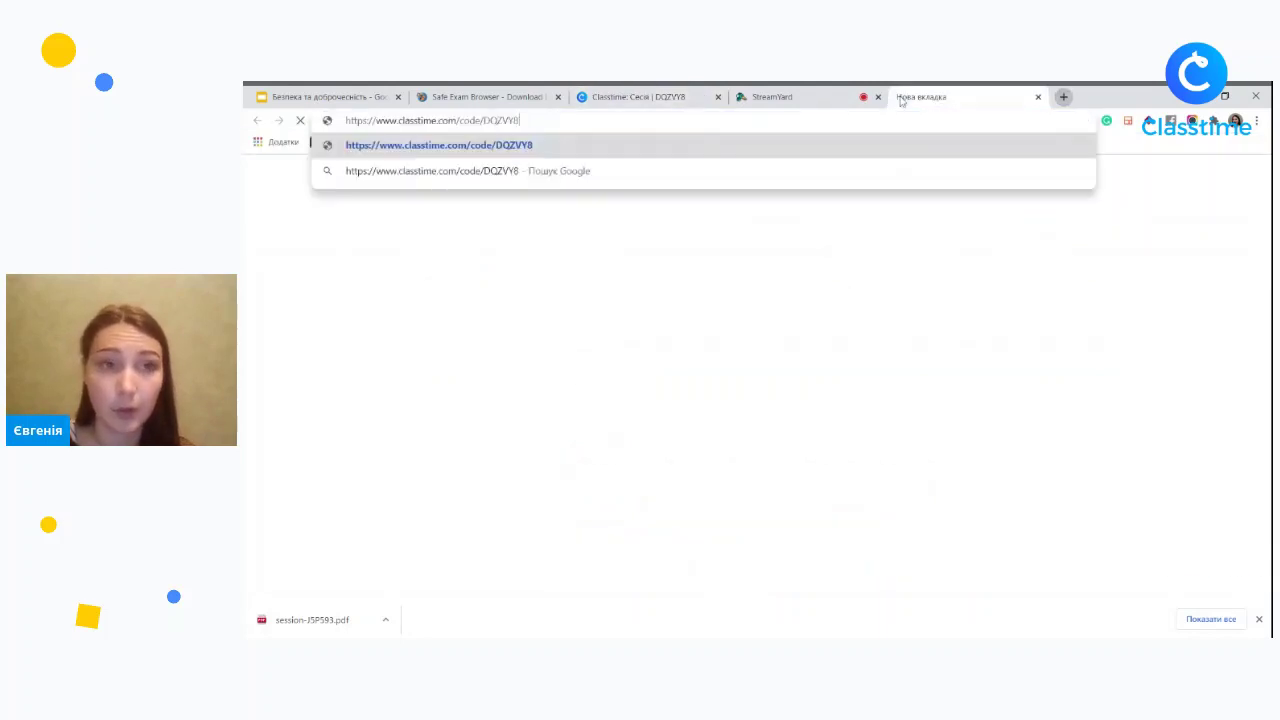
key(Return)
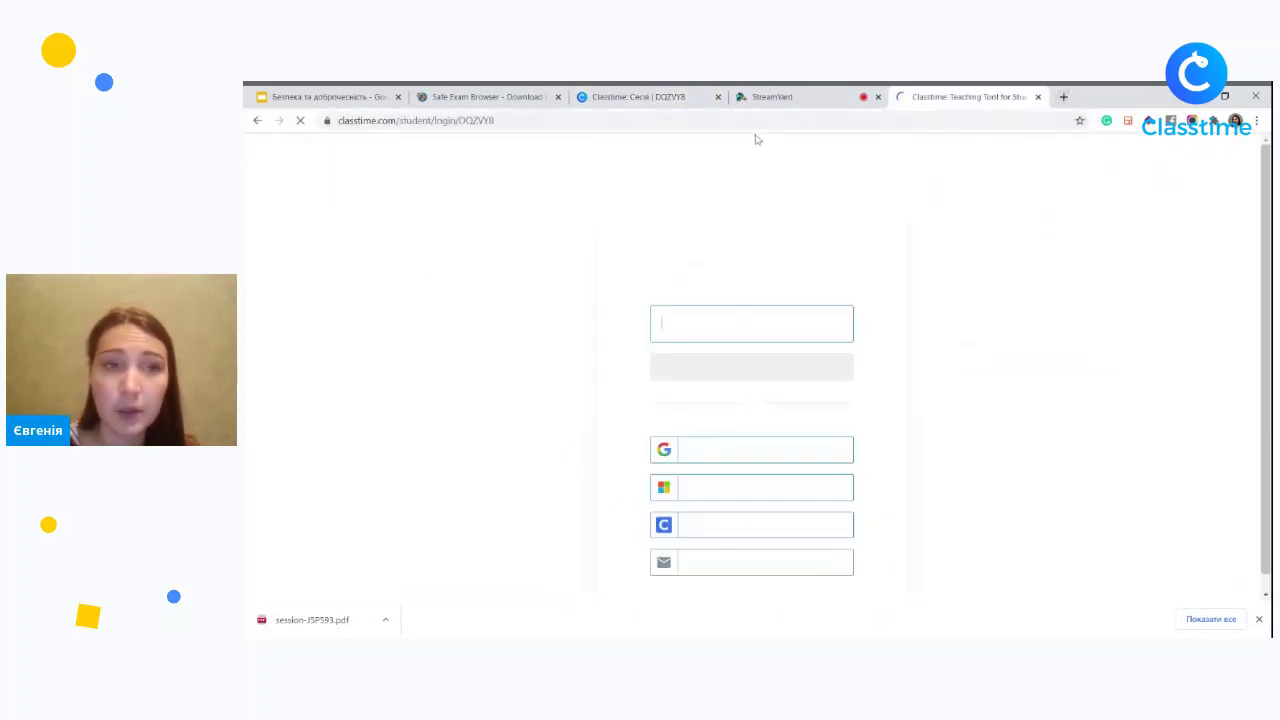
text(Петрова)
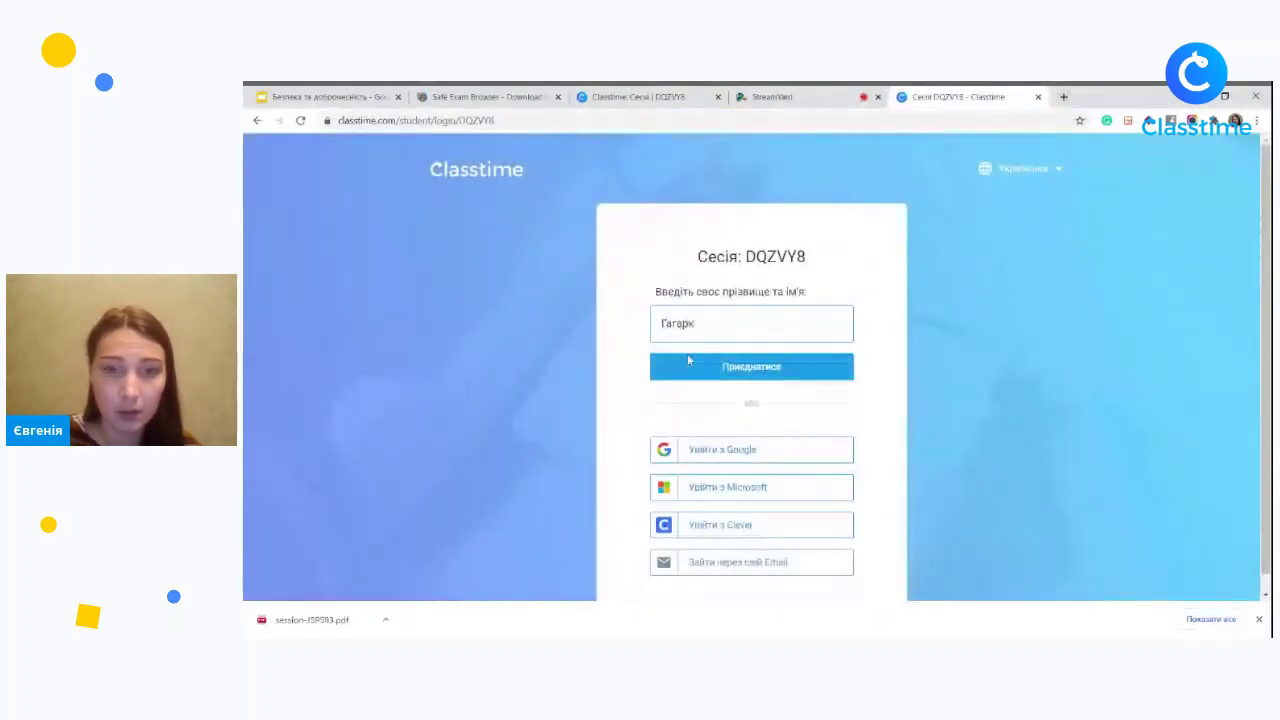
click(700, 366)
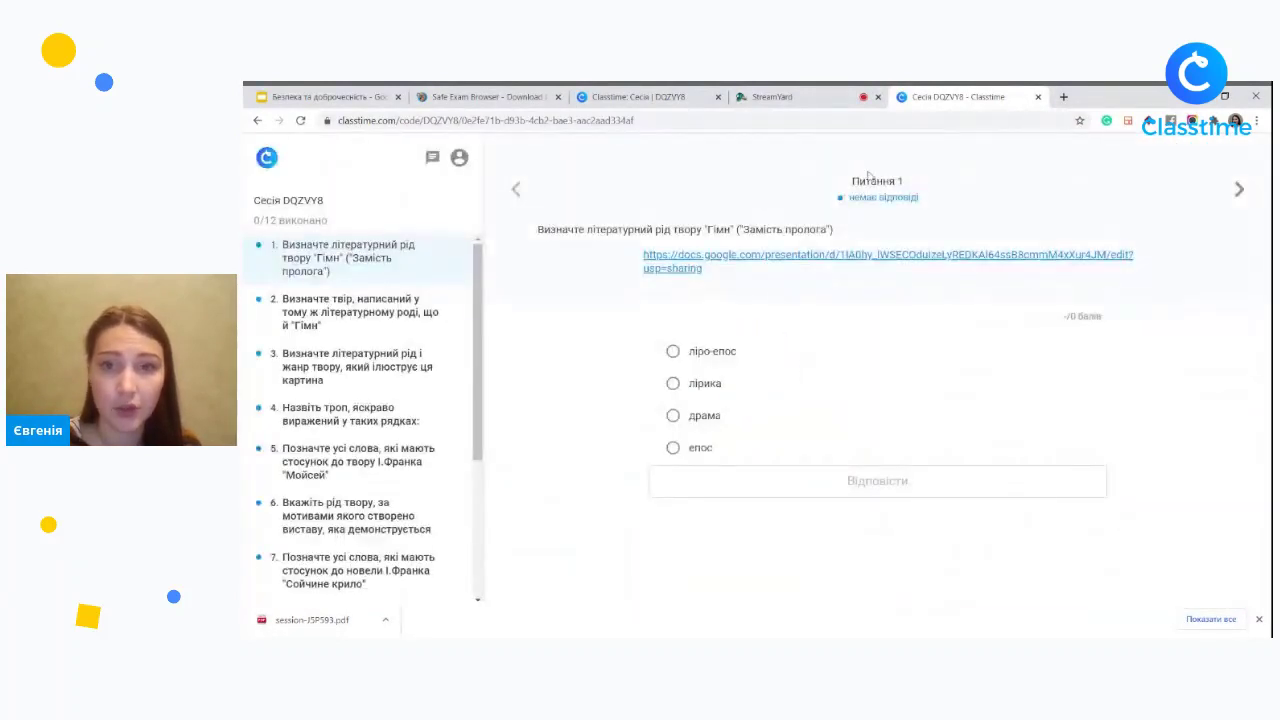
Look through questions 3, 6, 7 and 2 in the student view and close the student's tab.
click(330, 374)
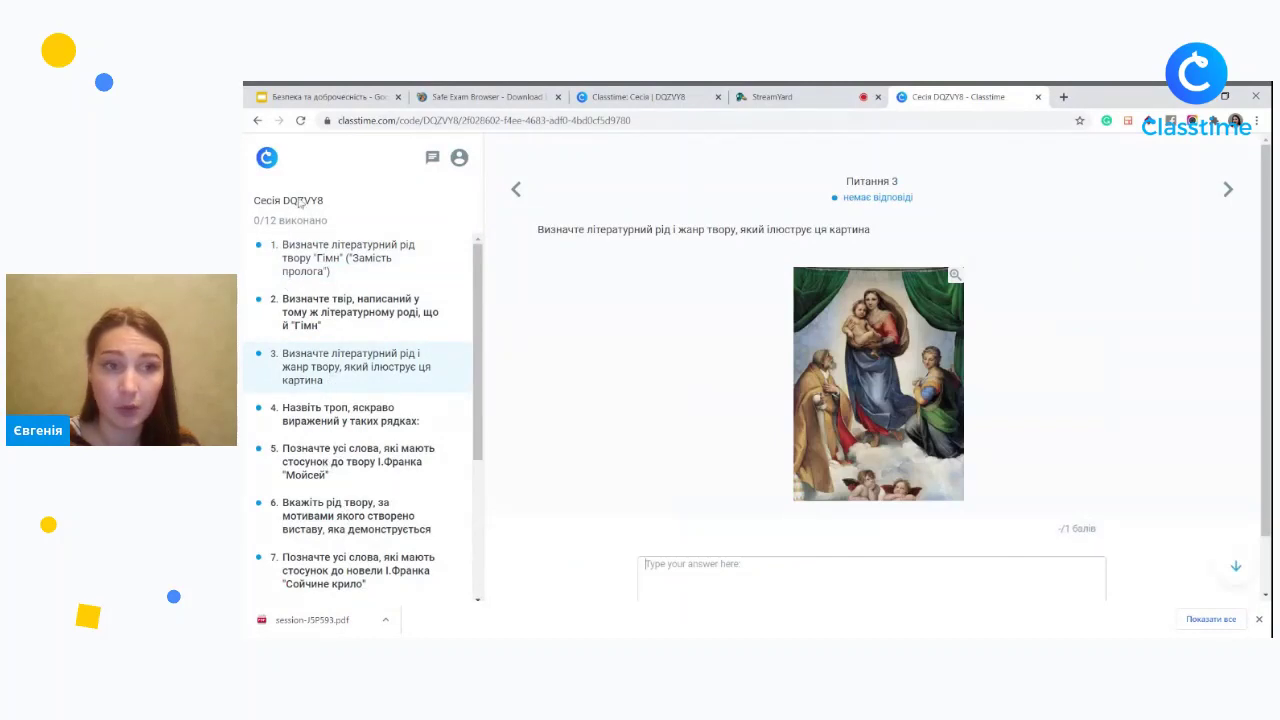
click(364, 540)
click(360, 568)
click(305, 308)
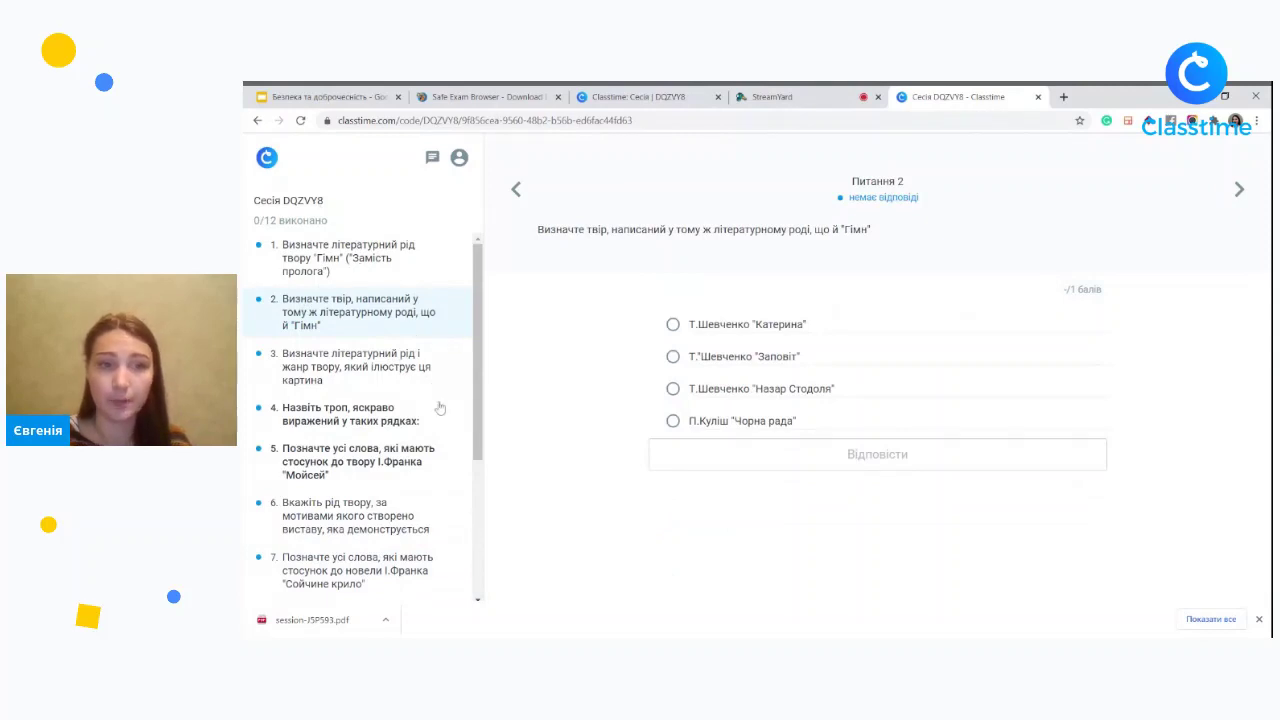
click(1038, 97)
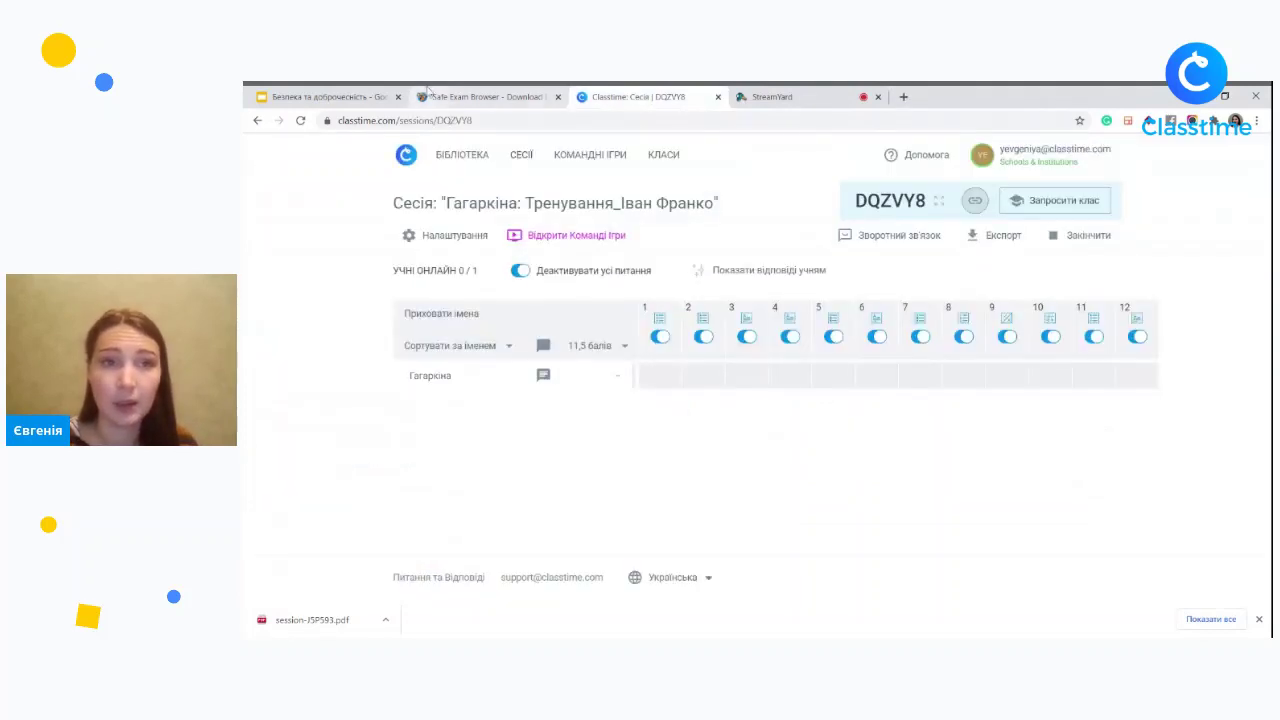
Check the Google Slides presentation, return to Classtime and send the joined student the chat messages "Я вірю в тебе!" and "Щасти!".
click(315, 97)
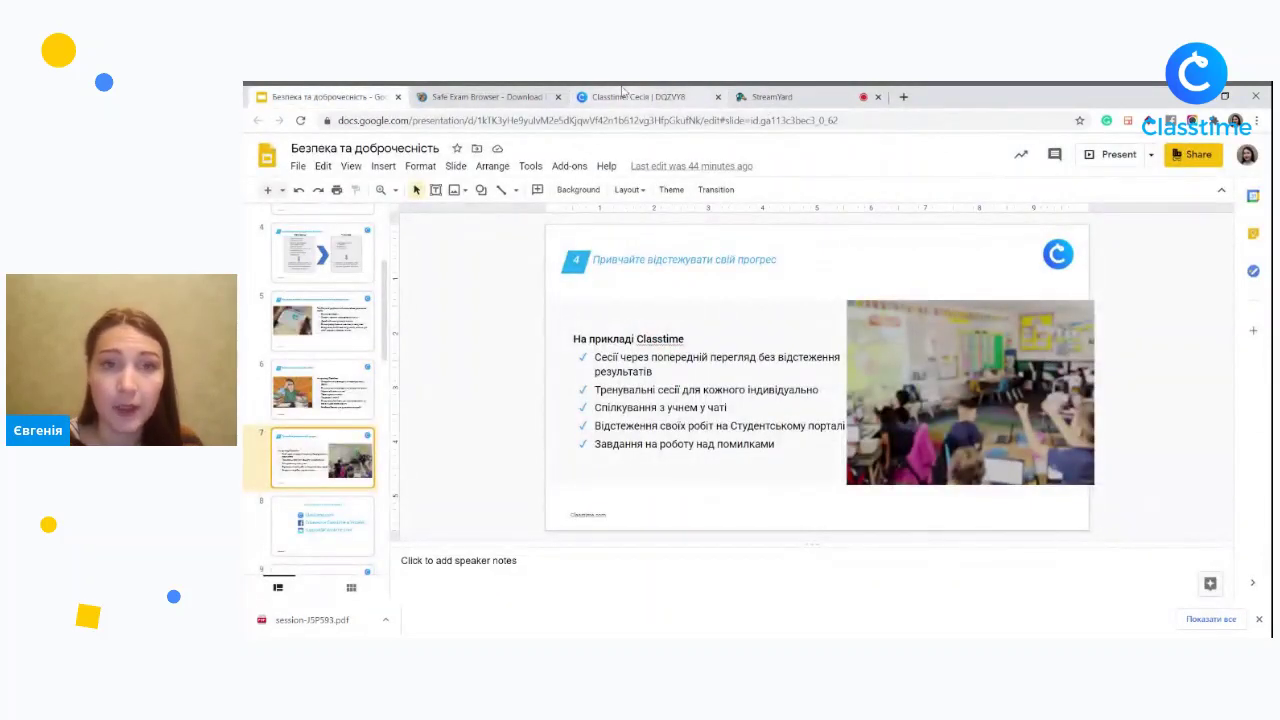
click(635, 97)
click(541, 379)
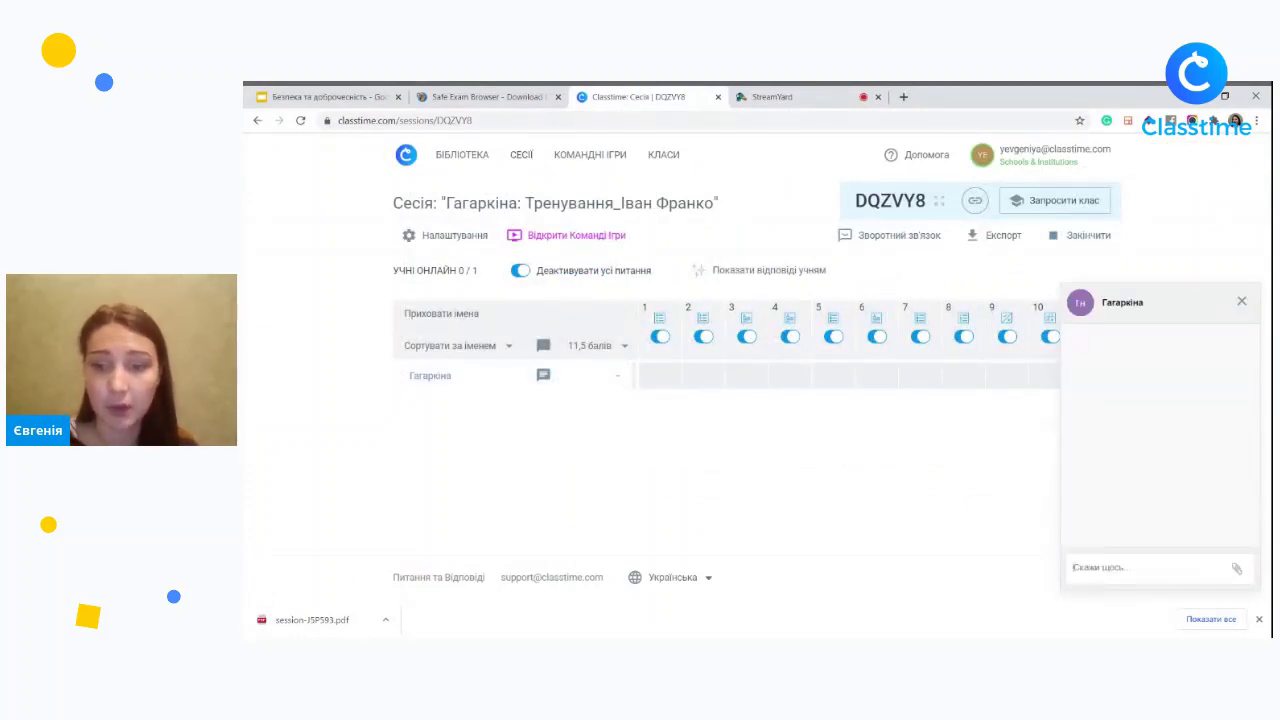
text(Я)
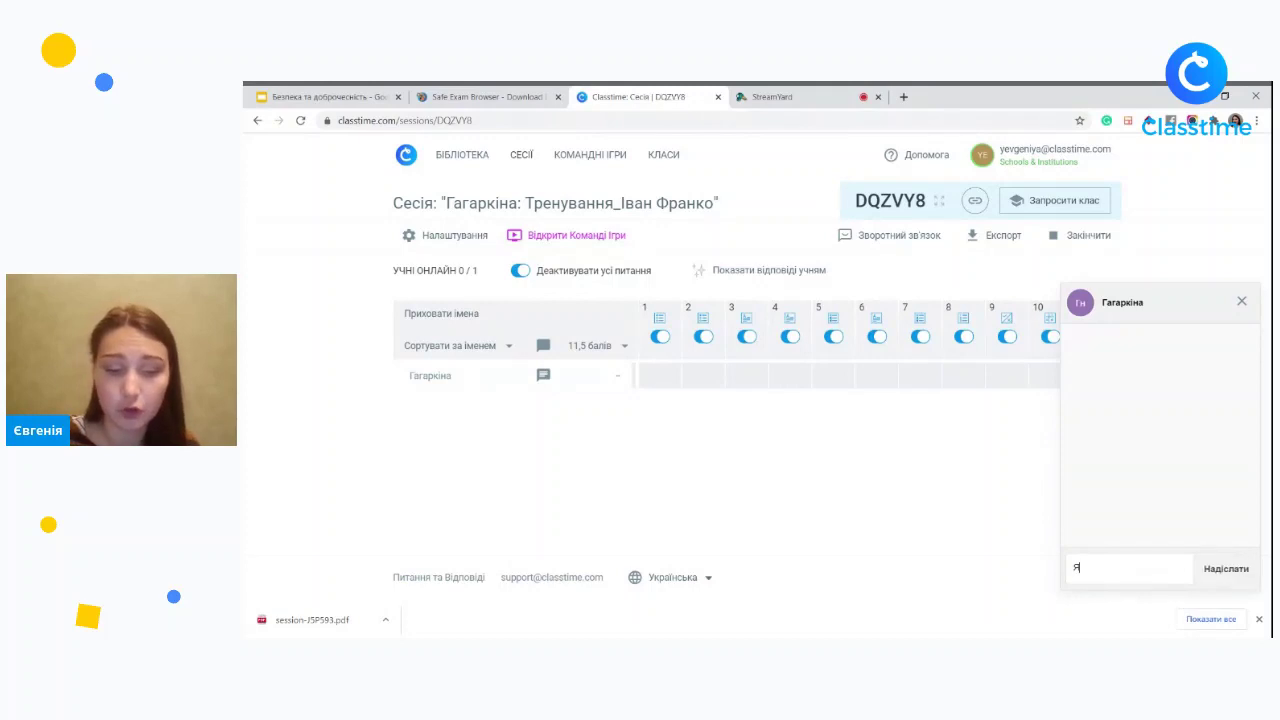
text( вірю в тобі!)
key(Return)
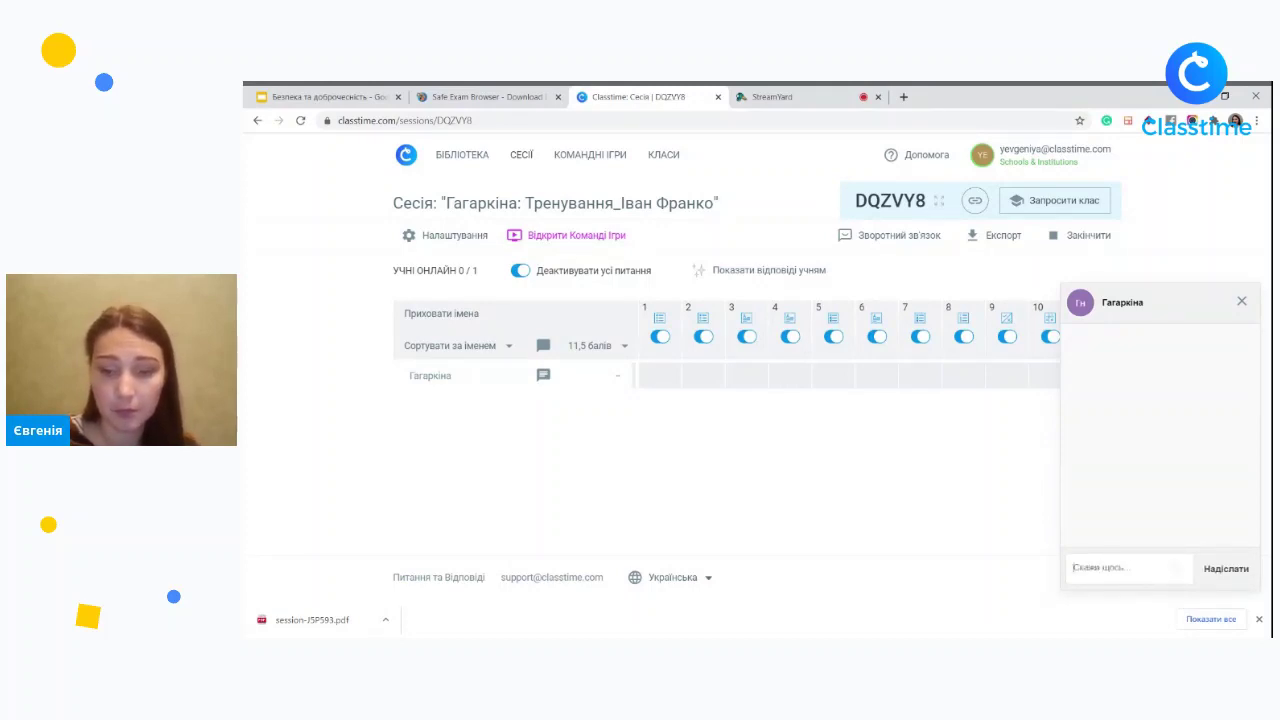
text(Щасти!)
key(Return)
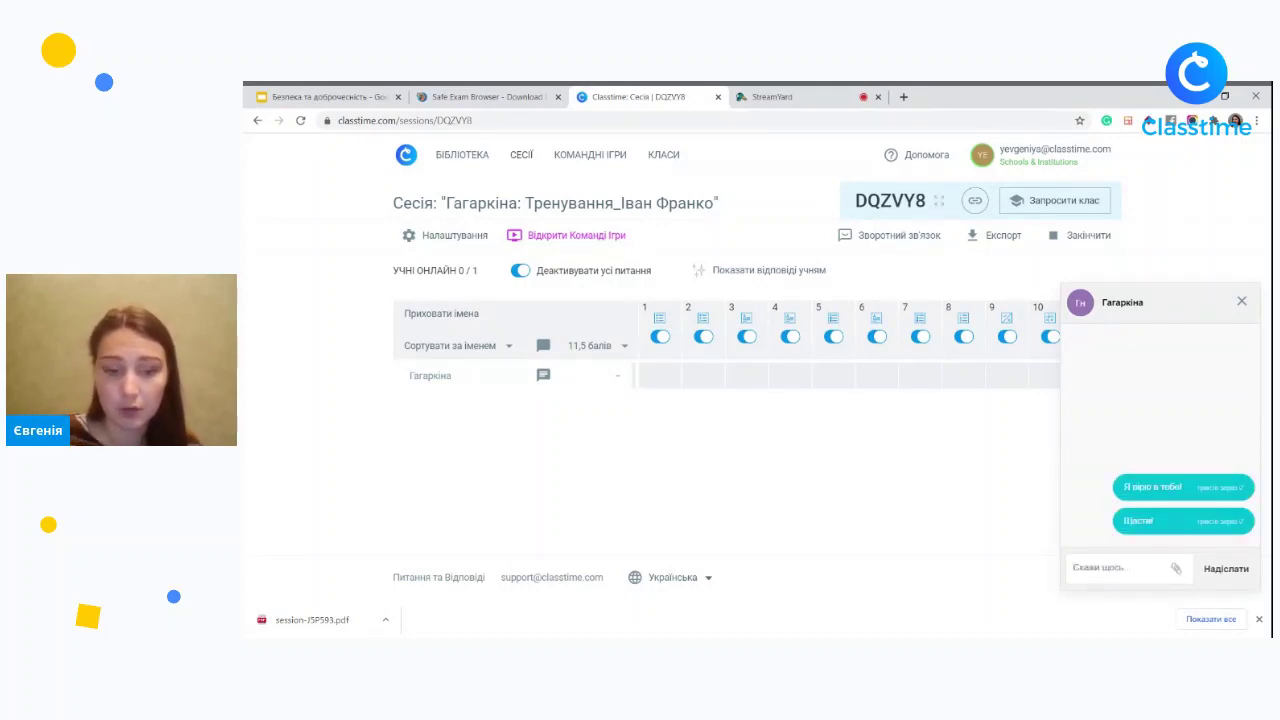
Send the student another chat message reading "Чому не відповідаєш?".
text(Ча)
key(BackSpace)
key(BackSpace)
text(Ча)
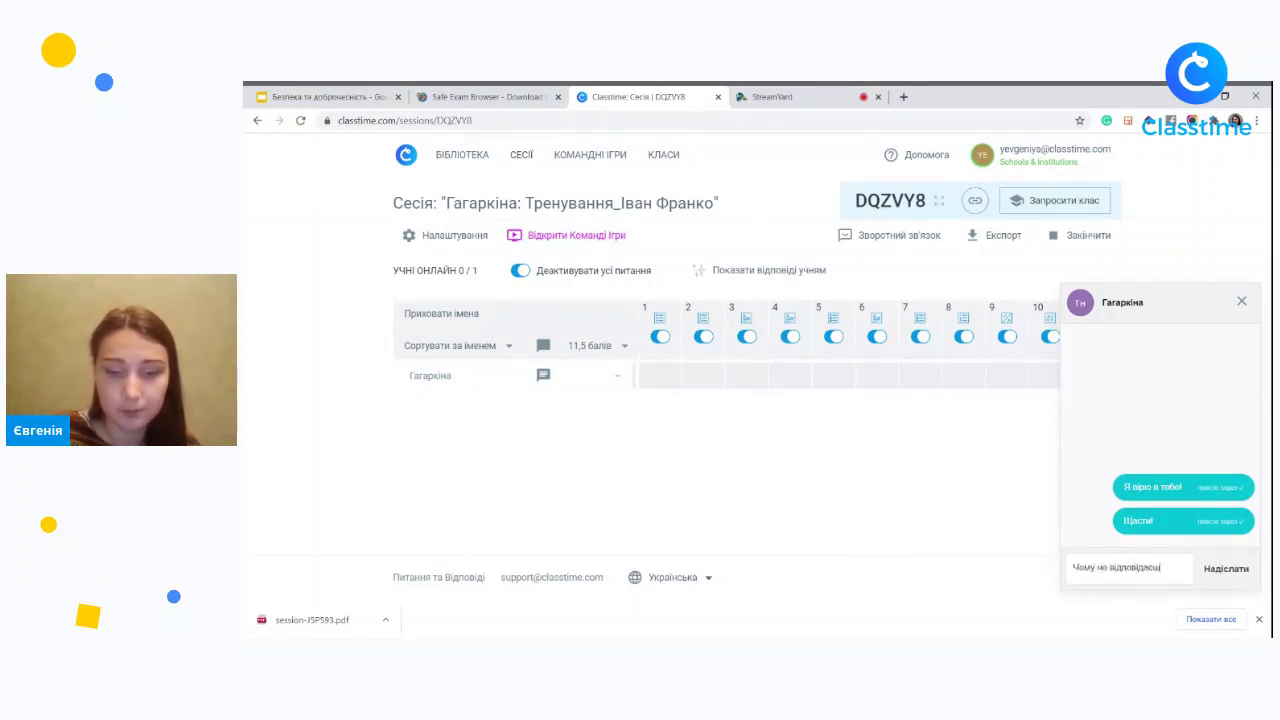
text(?)
key(Return)
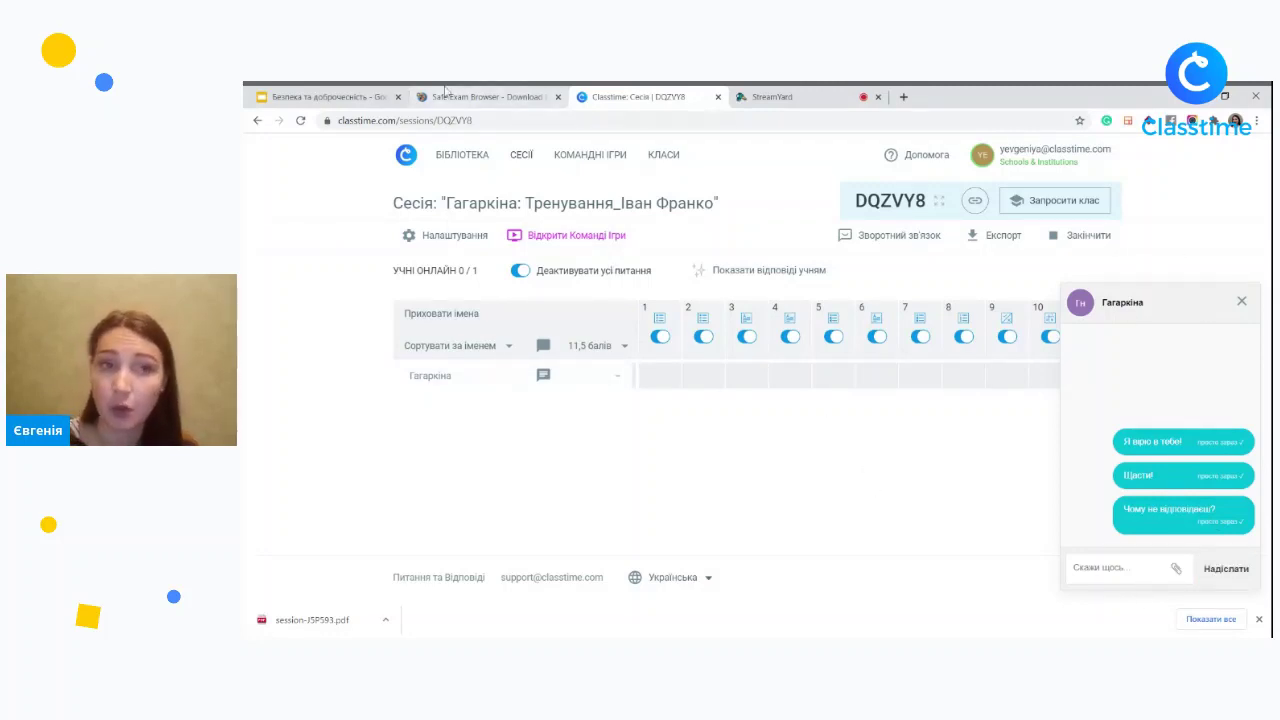
Review the "Привчайте відстежувати свій прогрес" slide in Google Slides, return to the Classtime session and load classtime.com in its place.
click(328, 96)
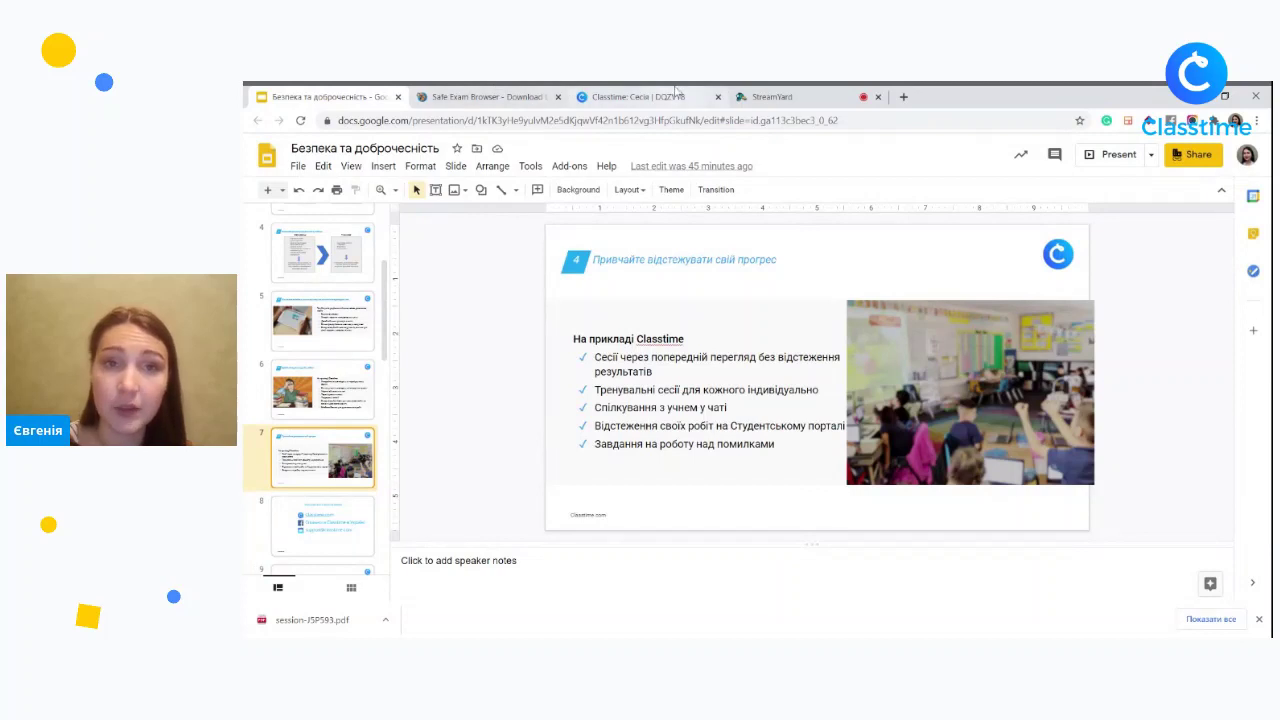
click(638, 96)
click(473, 120)
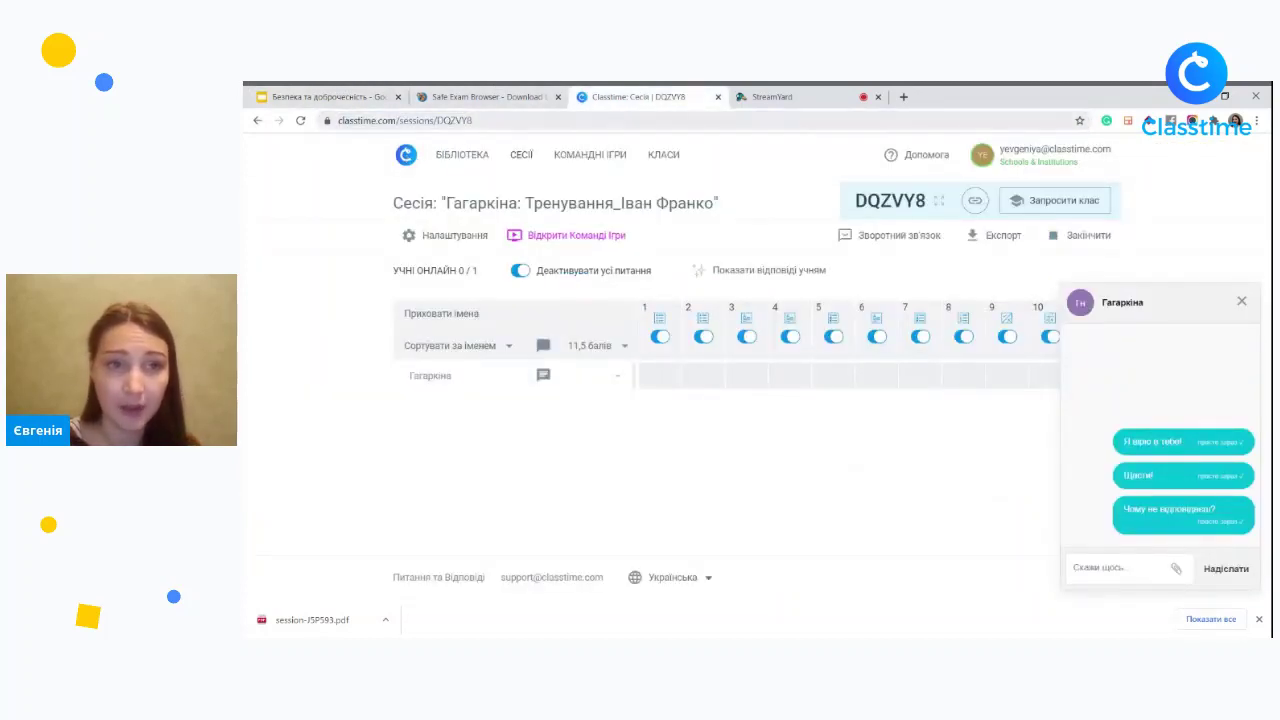
click(446, 121)
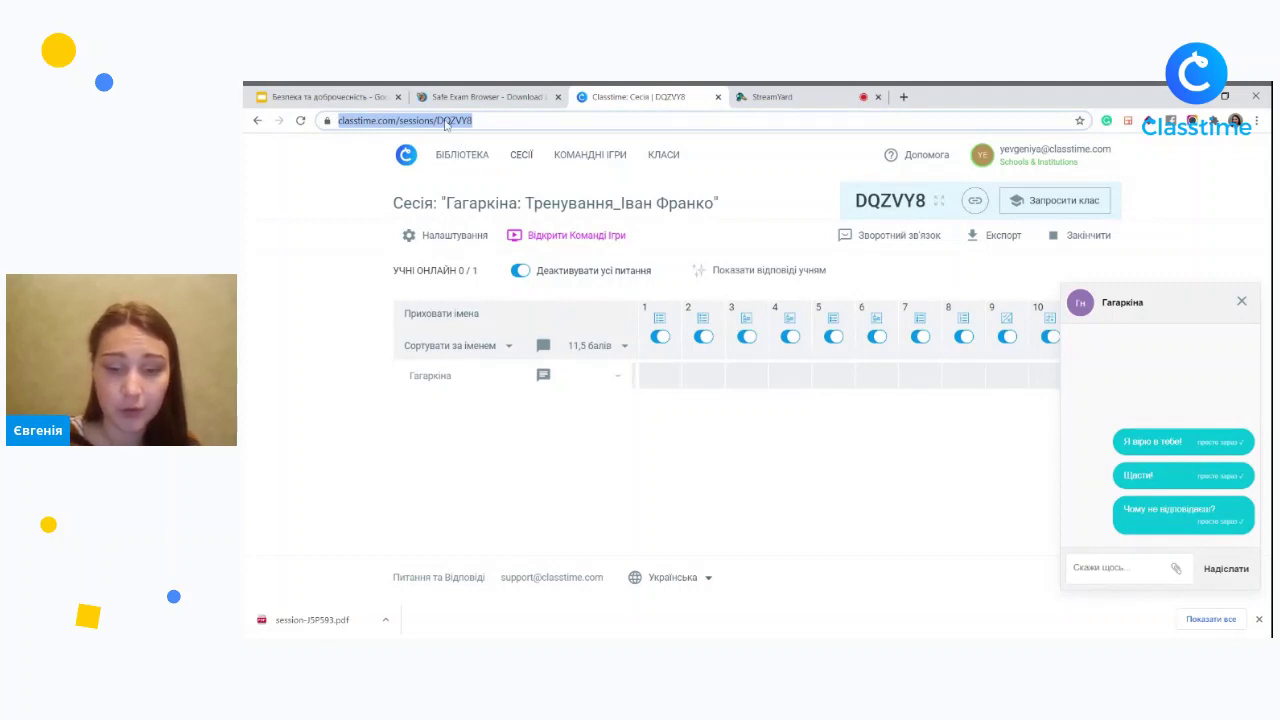
text(classtime.com)
key(Return)
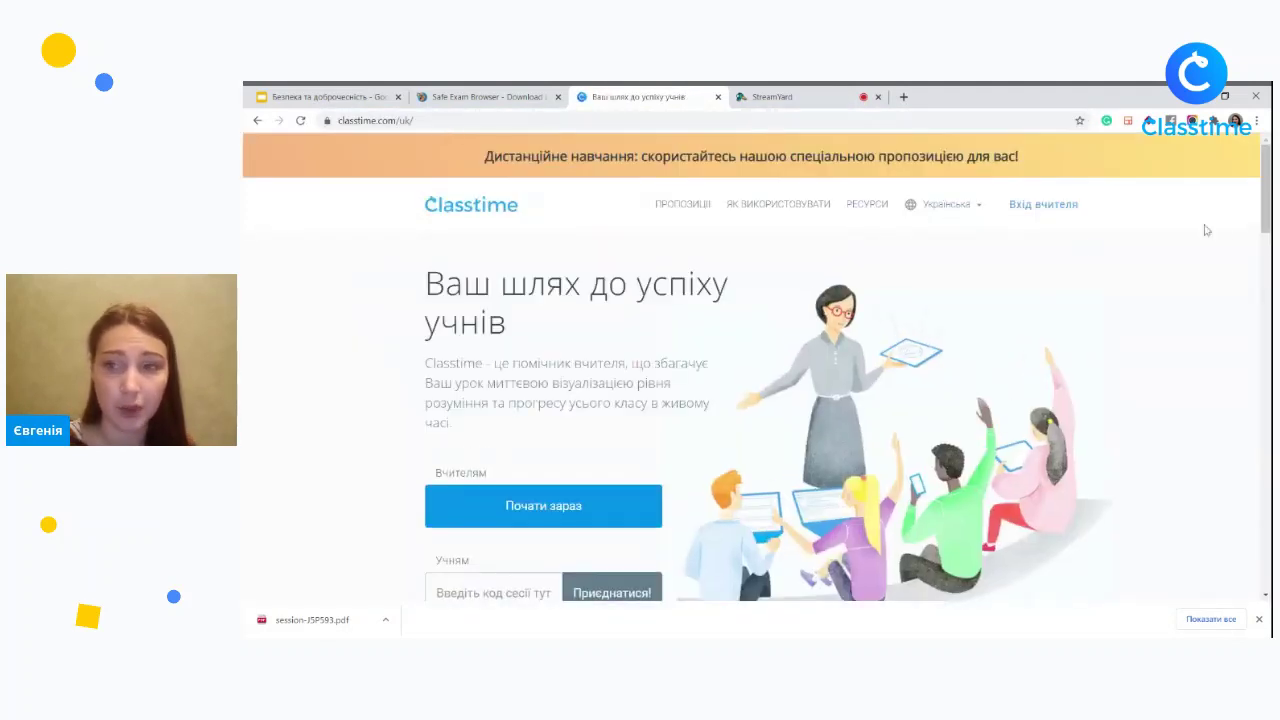
Find the student section on the Classtime homepage and open the student account login page.
scroll(1266, 190, down, 2)
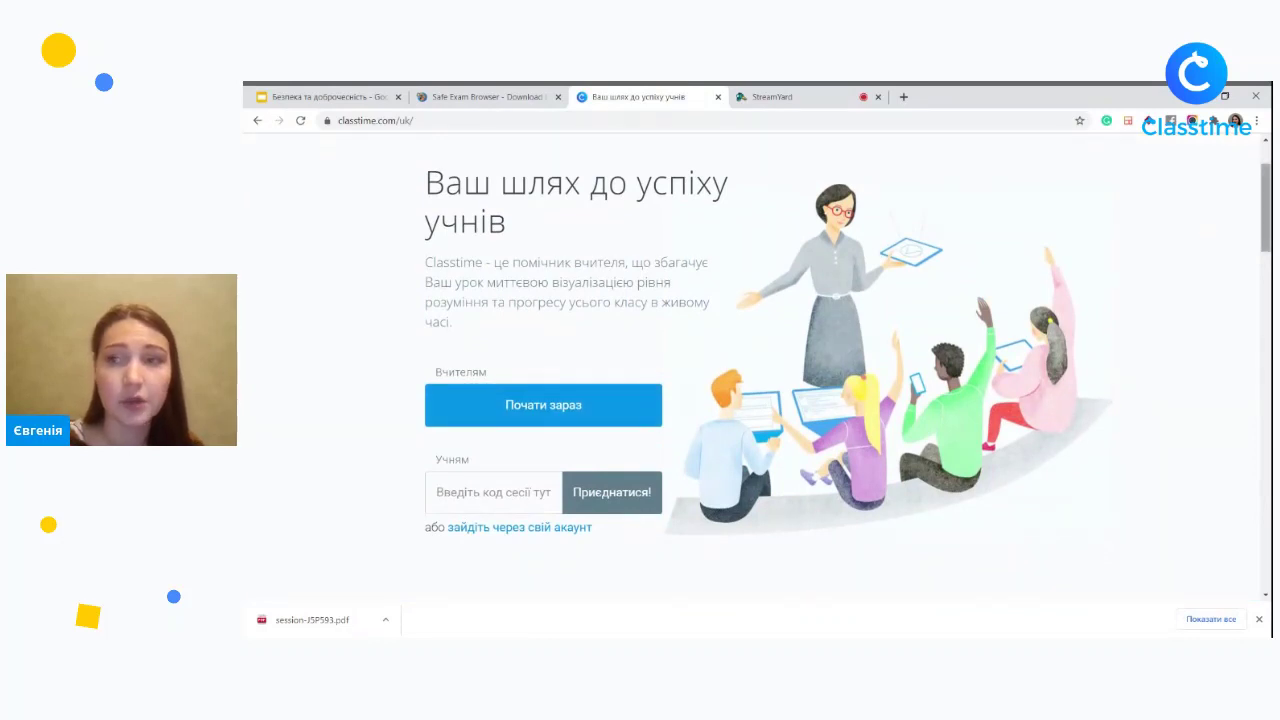
scroll(539, 137, up, 2)
scroll(521, 448, down, 4)
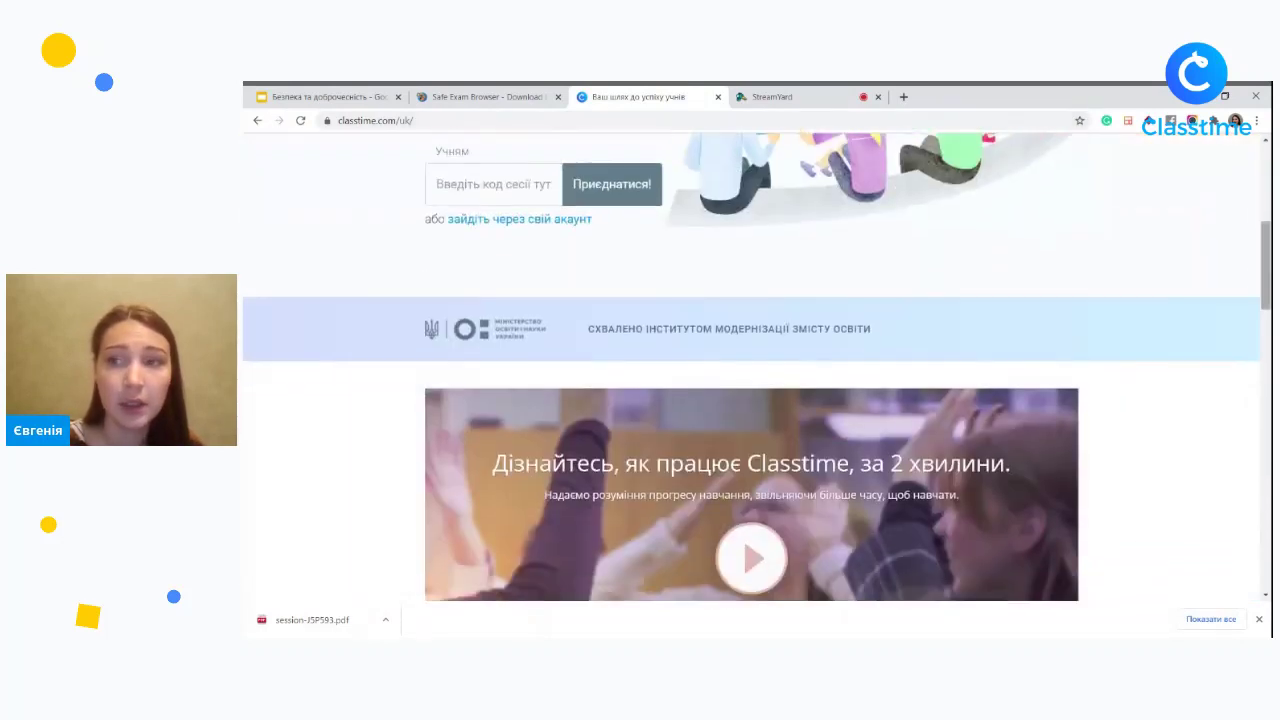
scroll(521, 448, up, 2)
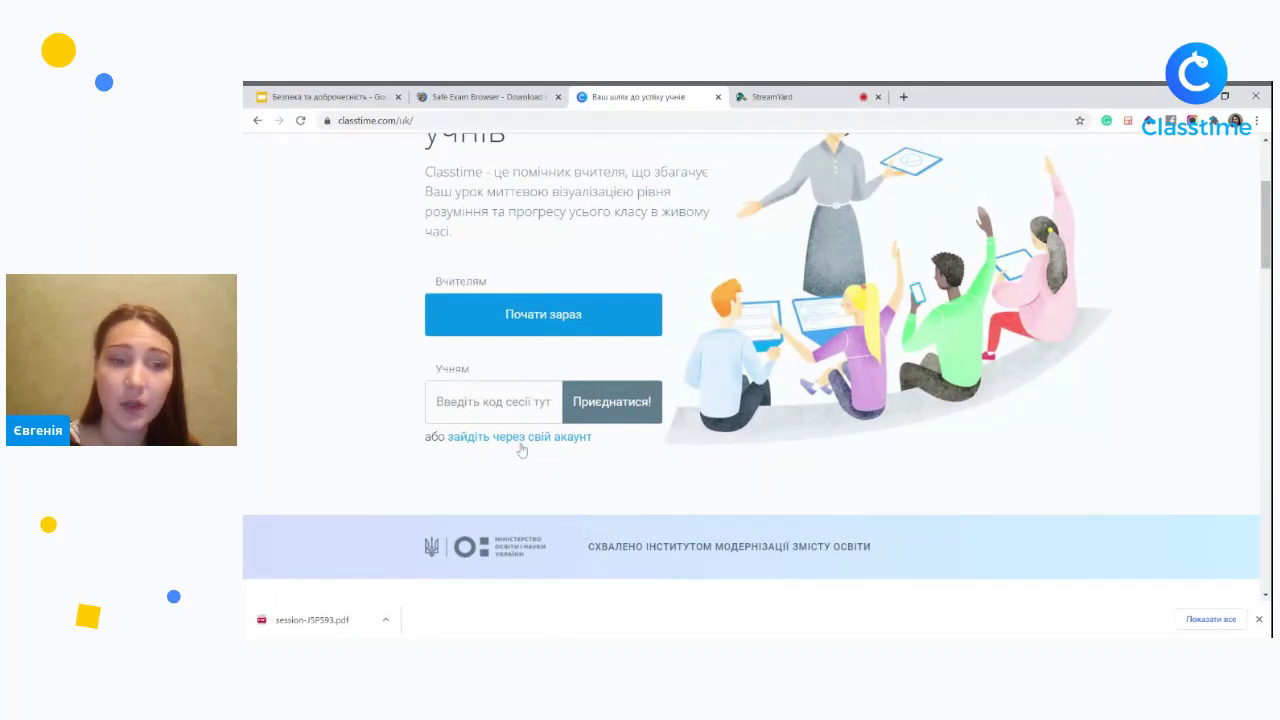
click(520, 445)
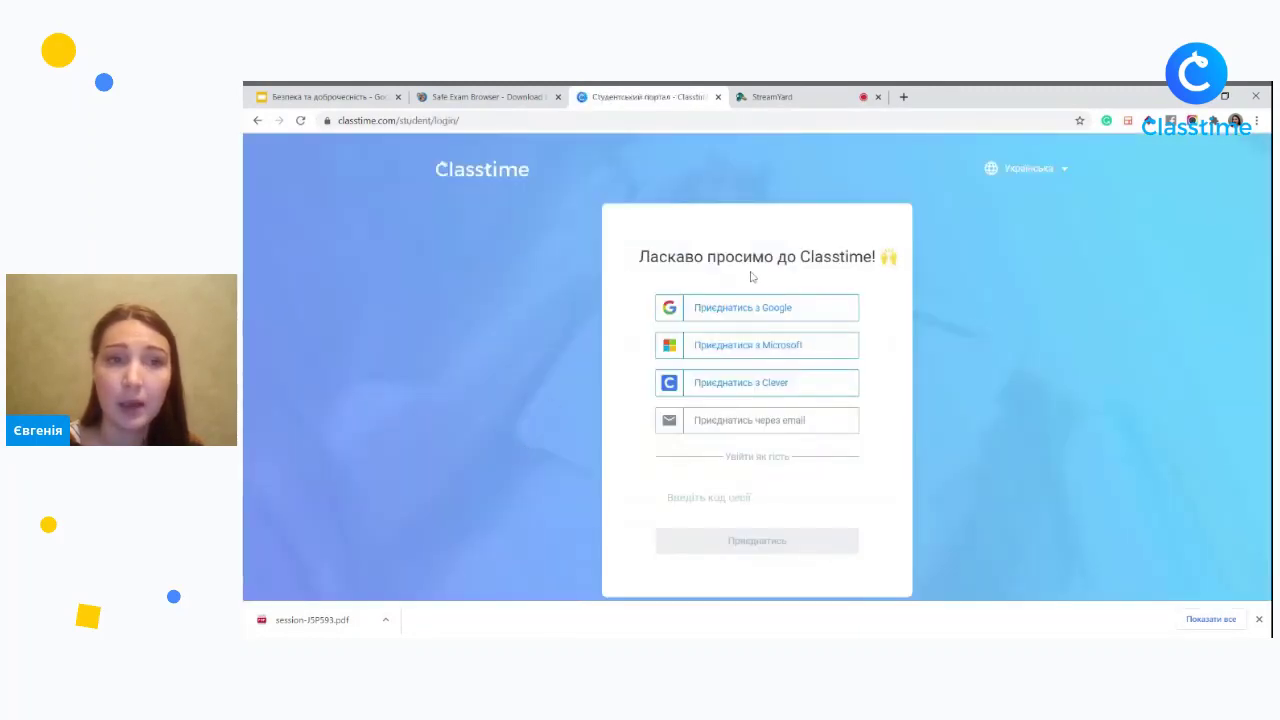
Highlight the student login page's address, view the email sign-in form and go back to the homepage.
click(388, 118)
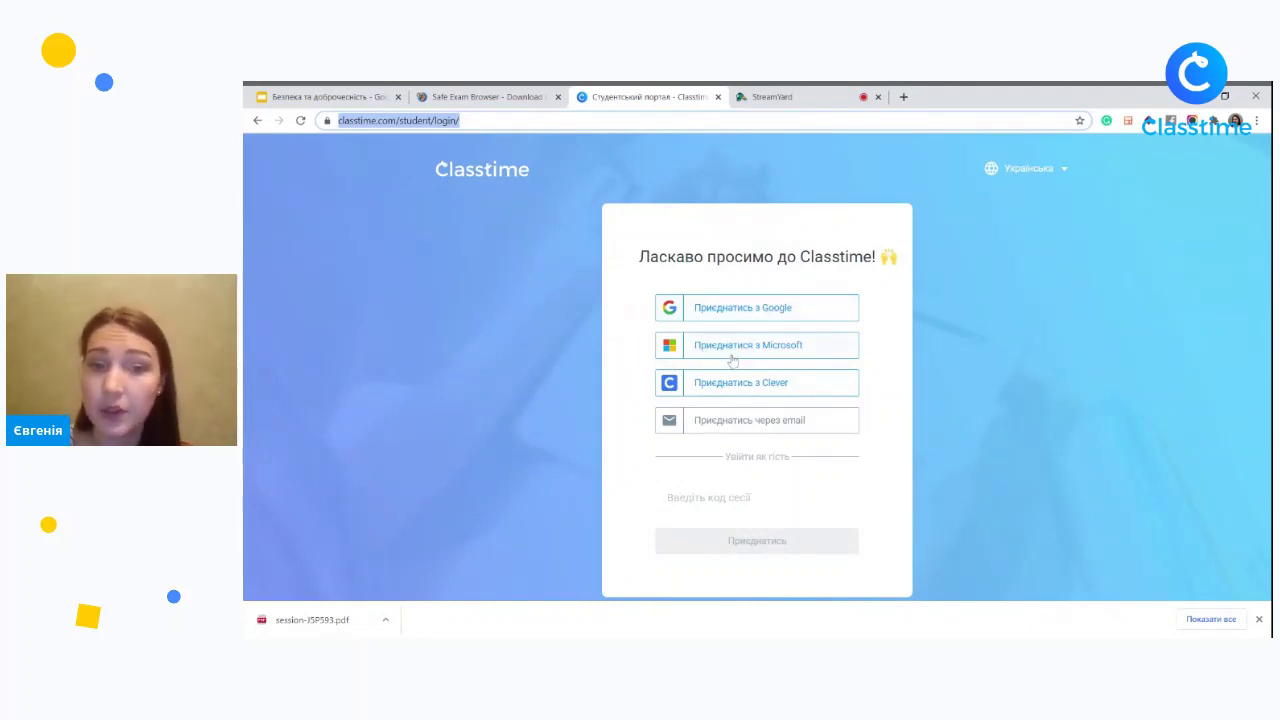
click(755, 420)
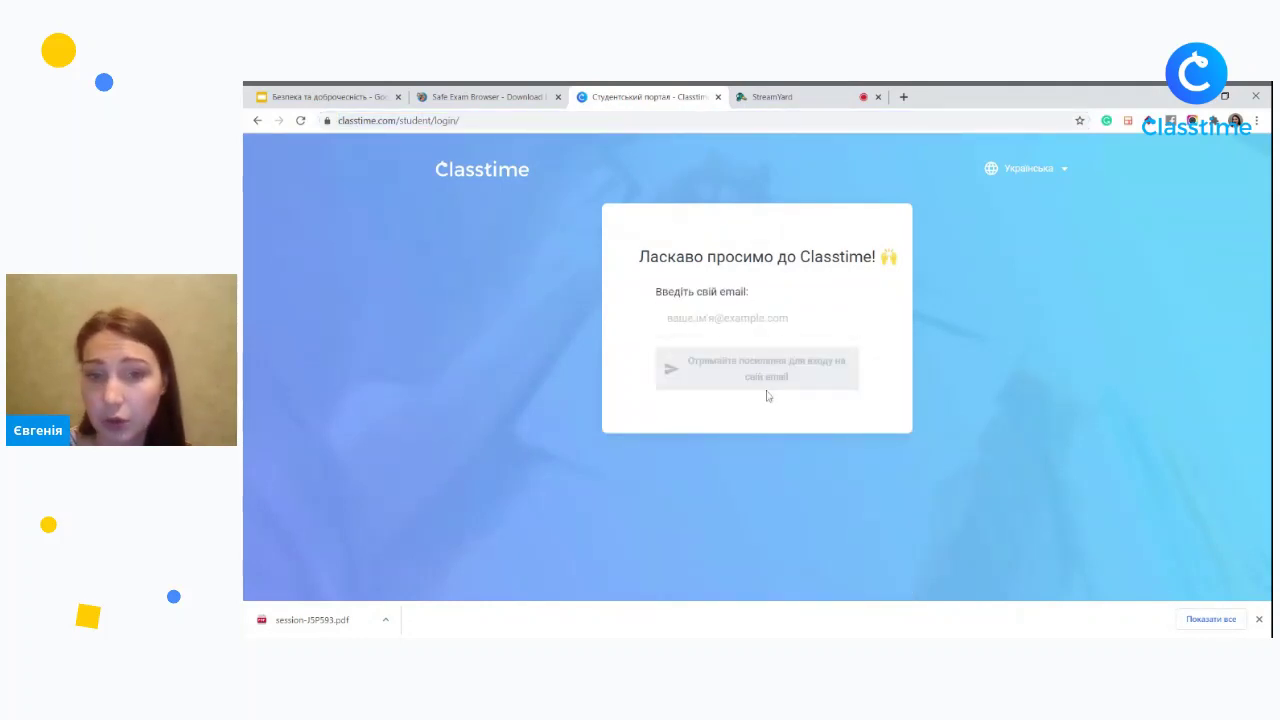
click(257, 121)
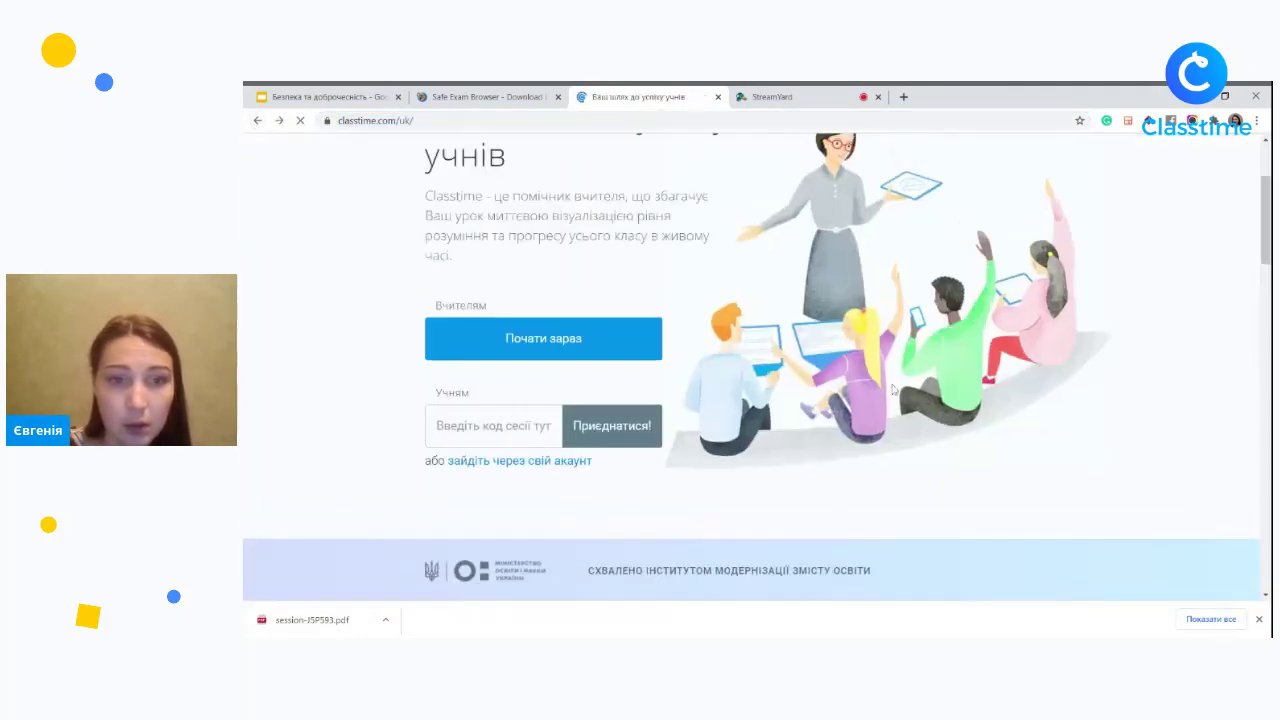
Reopen the student account login and sign in to the student portal through Google with the second listed account.
click(521, 462)
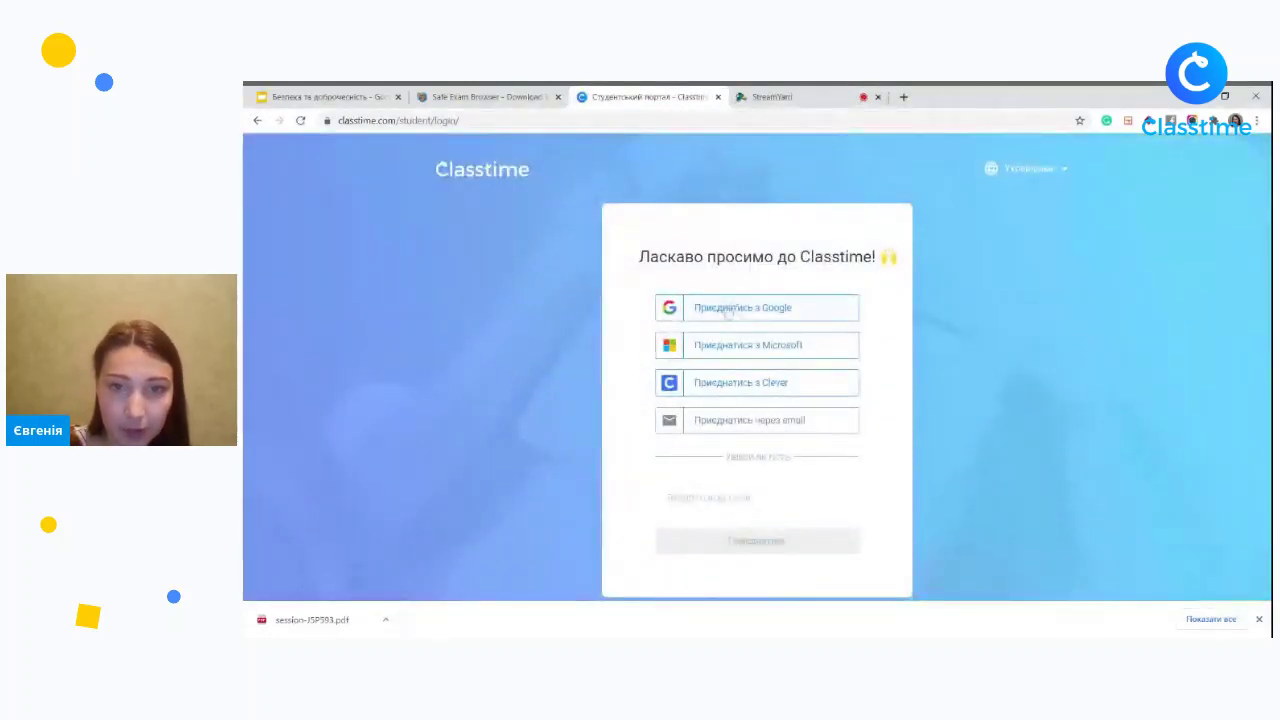
click(728, 310)
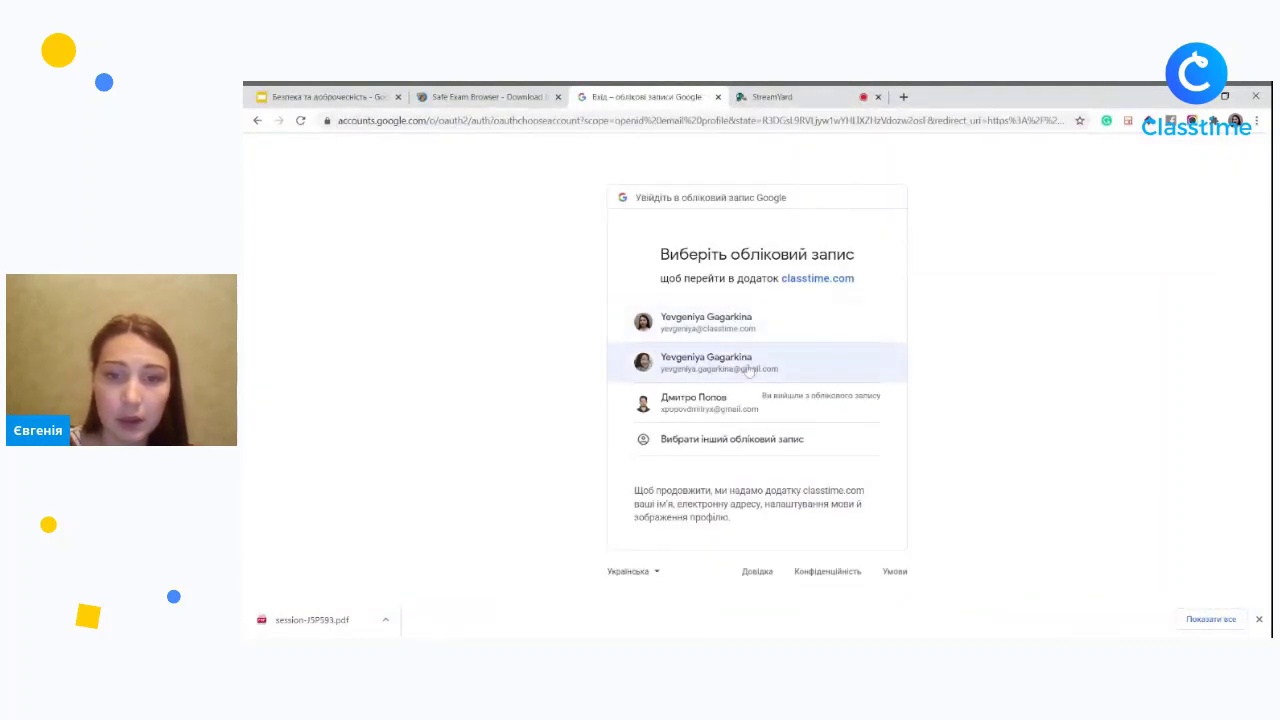
click(748, 370)
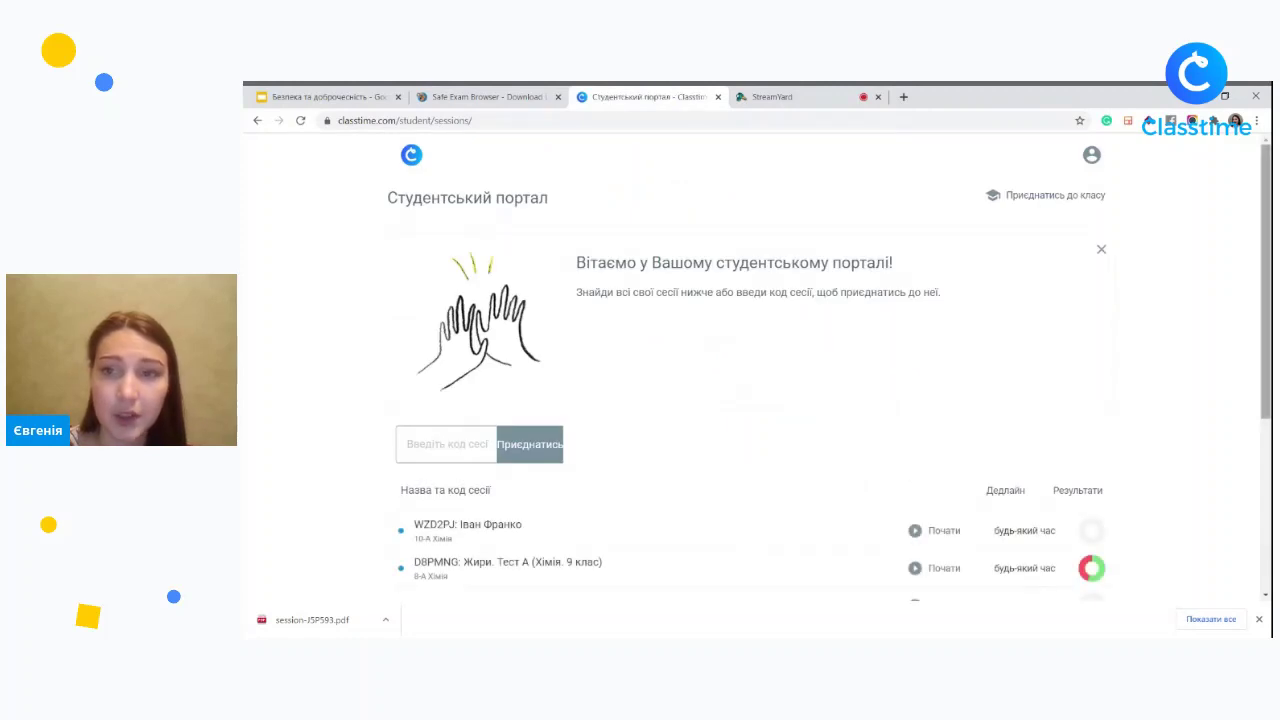
Examine the student portal's session list, including its class names, deadlines and results, and the session code entry.
scroll(750, 370, down, 3)
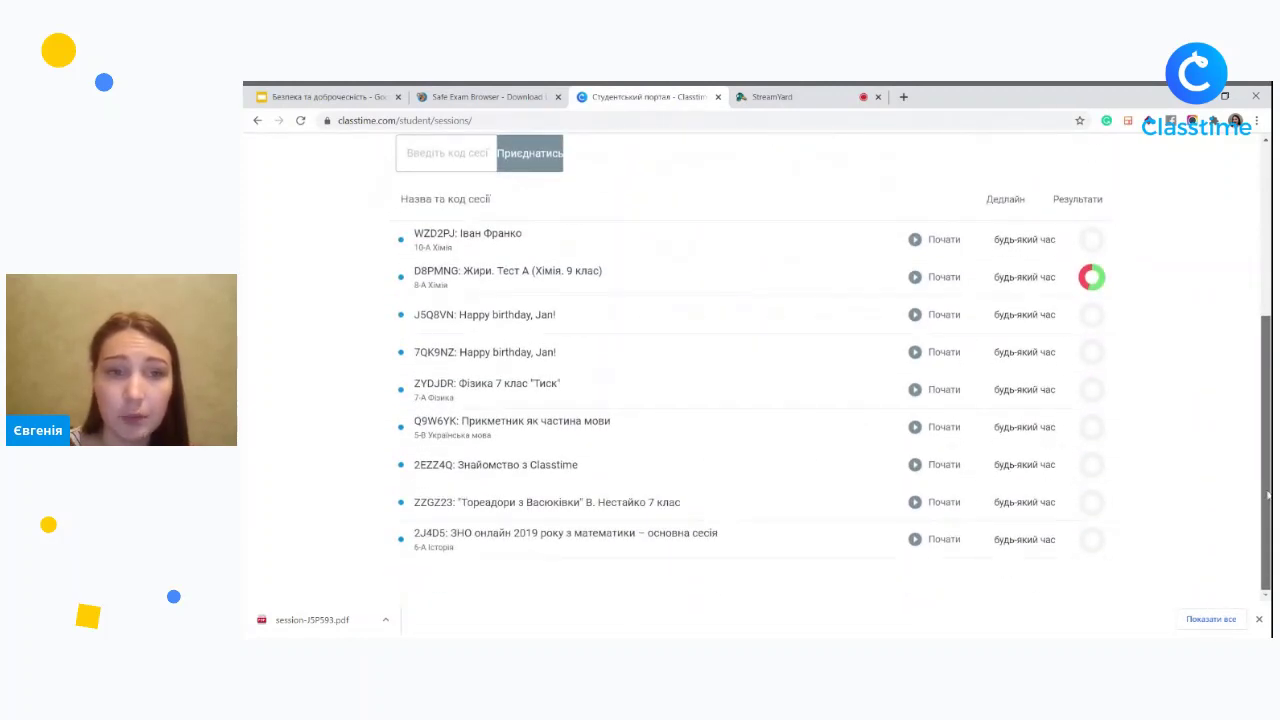
scroll(1268, 494, up, 1)
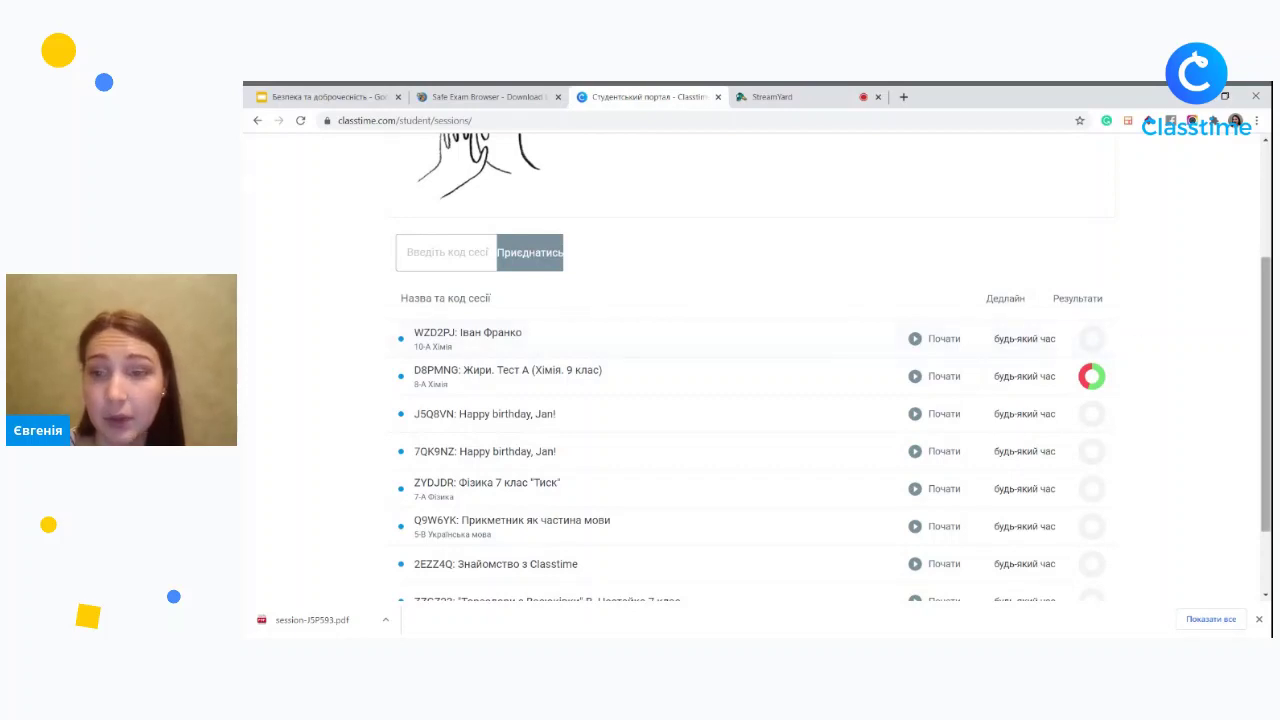
scroll(1258, 244, up, 3)
scroll(1258, 244, down, 1)
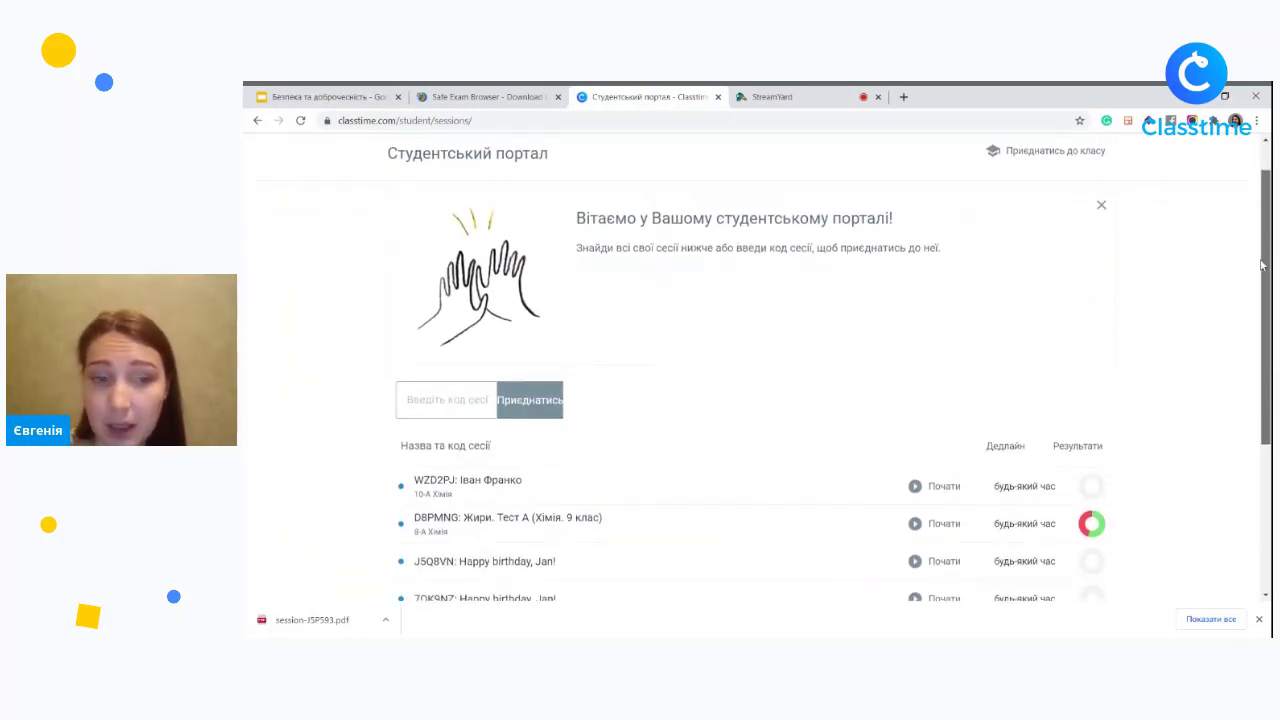
scroll(1243, 213, up, 2)
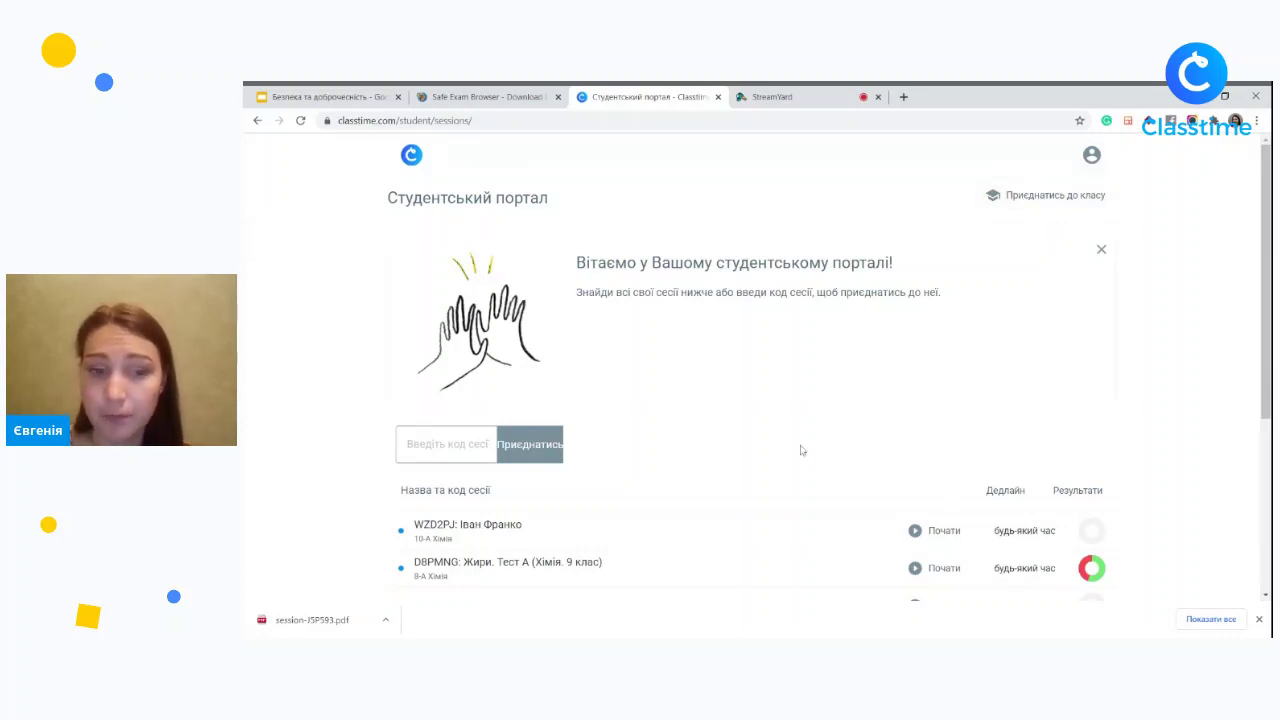
scroll(935, 513, down, 3)
scroll(935, 513, up, 2)
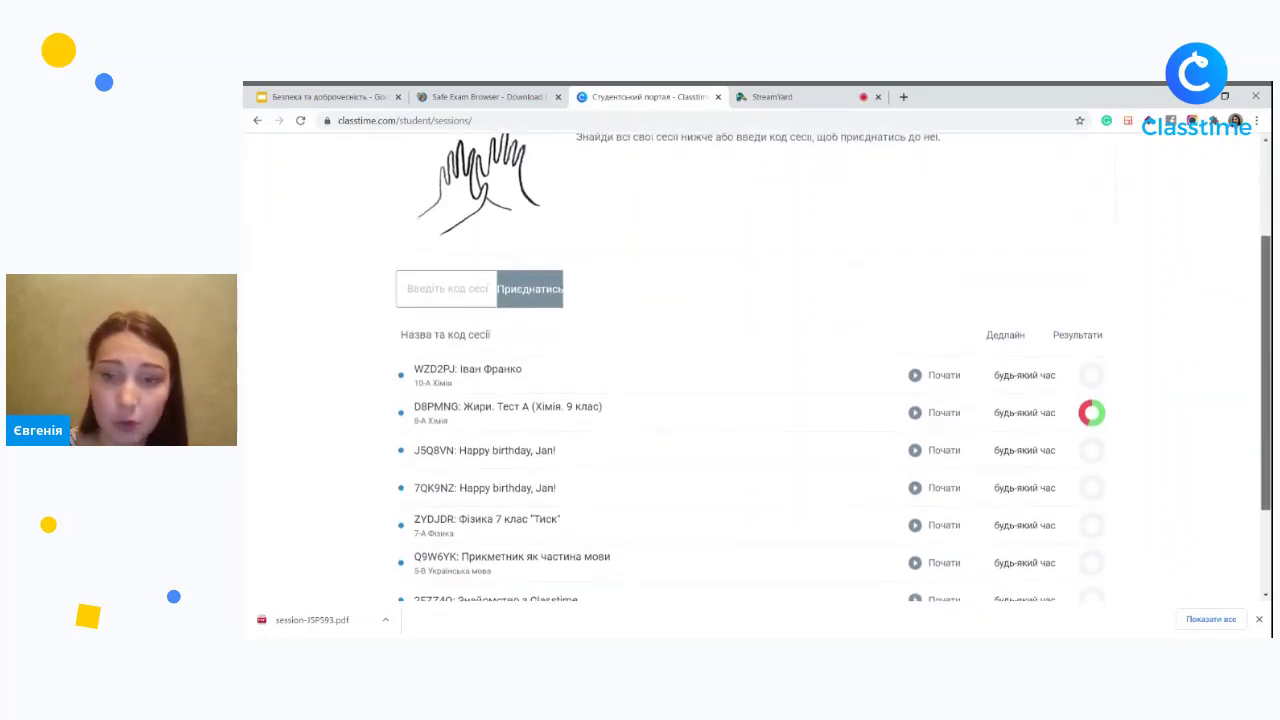
scroll(935, 513, down, 1)
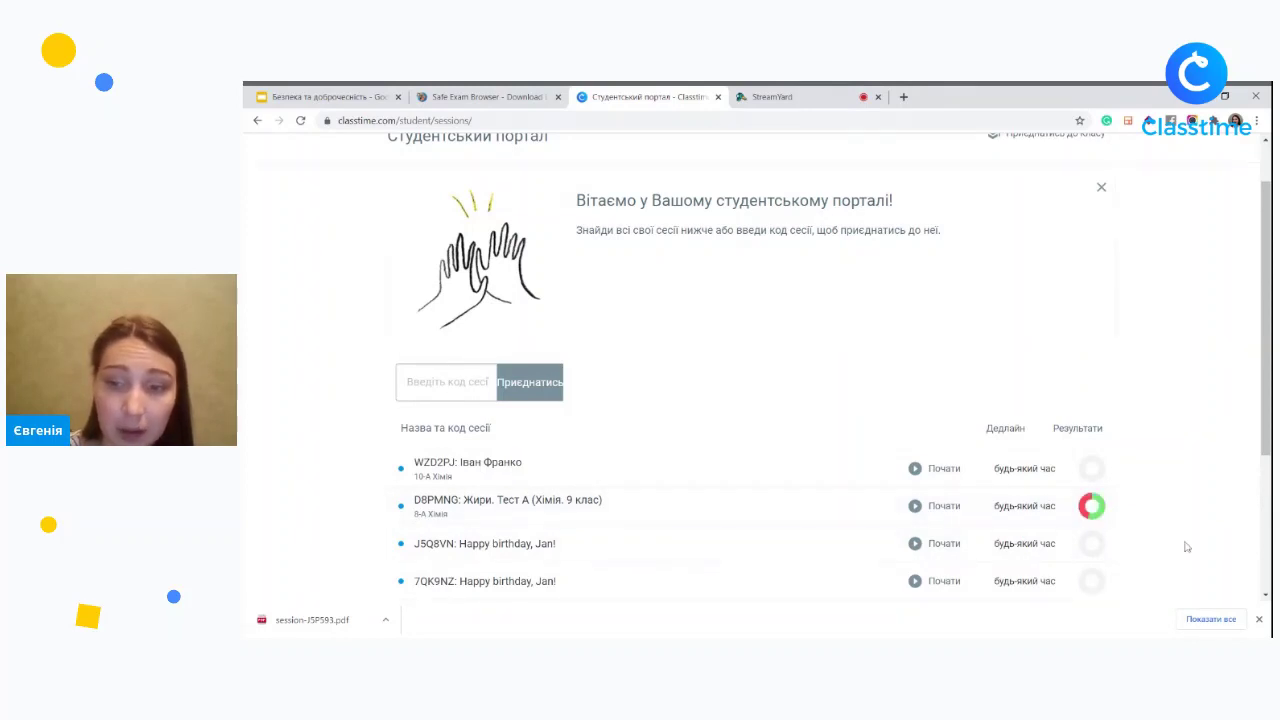
Download the results report of the session "Жири. Тест А (Хімія. 9 клас)" and look through the student portal's session list.
click(1091, 508)
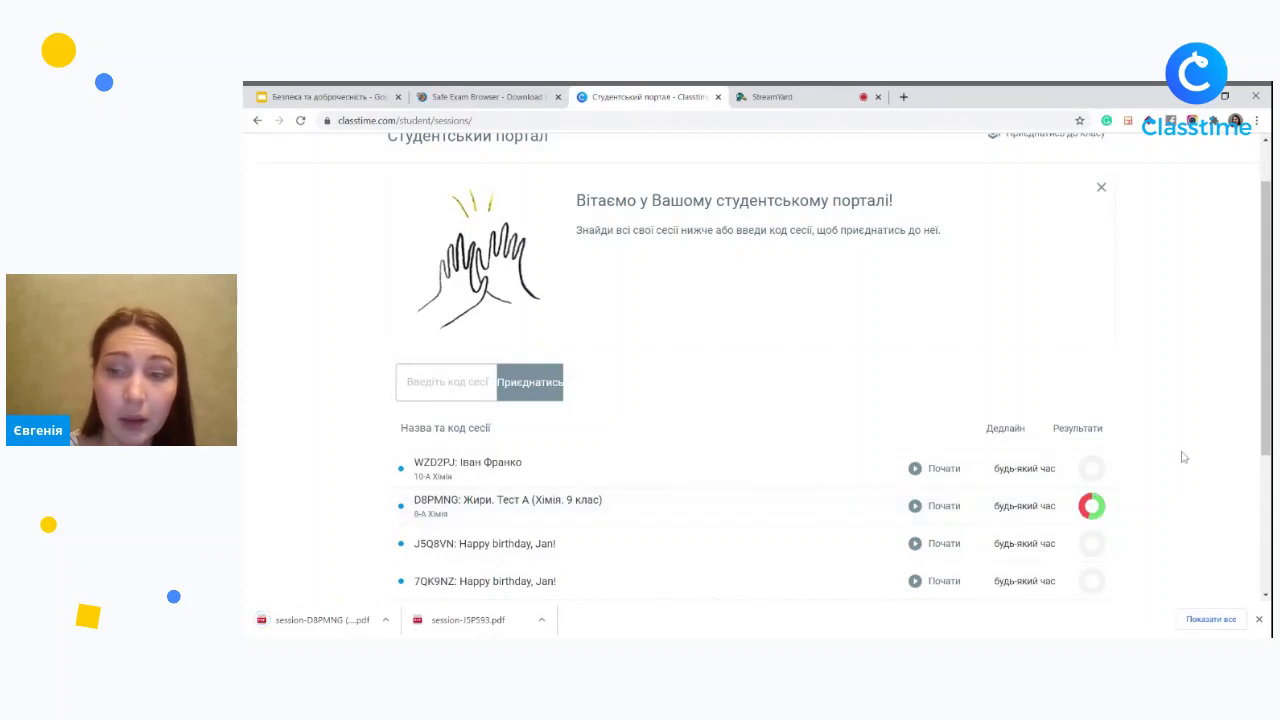
mouse_move(1268, 400)
mouse_down()
mouse_move(1268, 364)
mouse_move(1268, 378)
mouse_up()
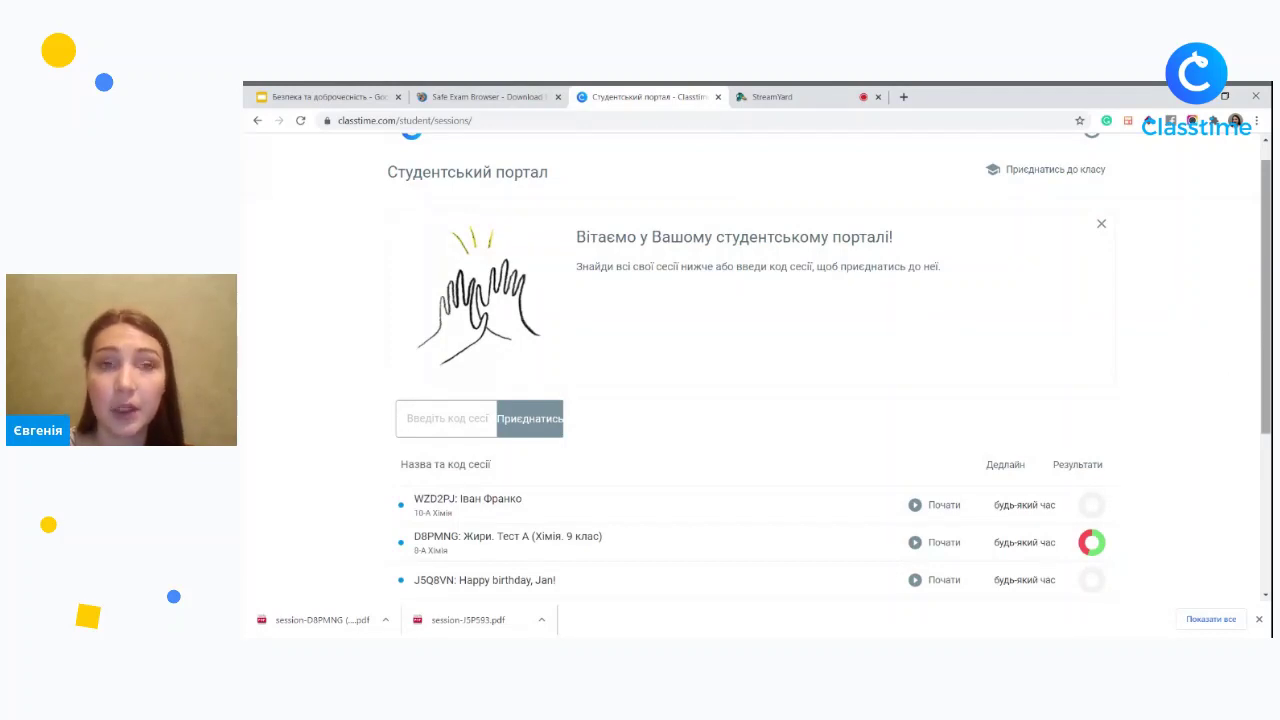
scroll(1247, 455, down, 5)
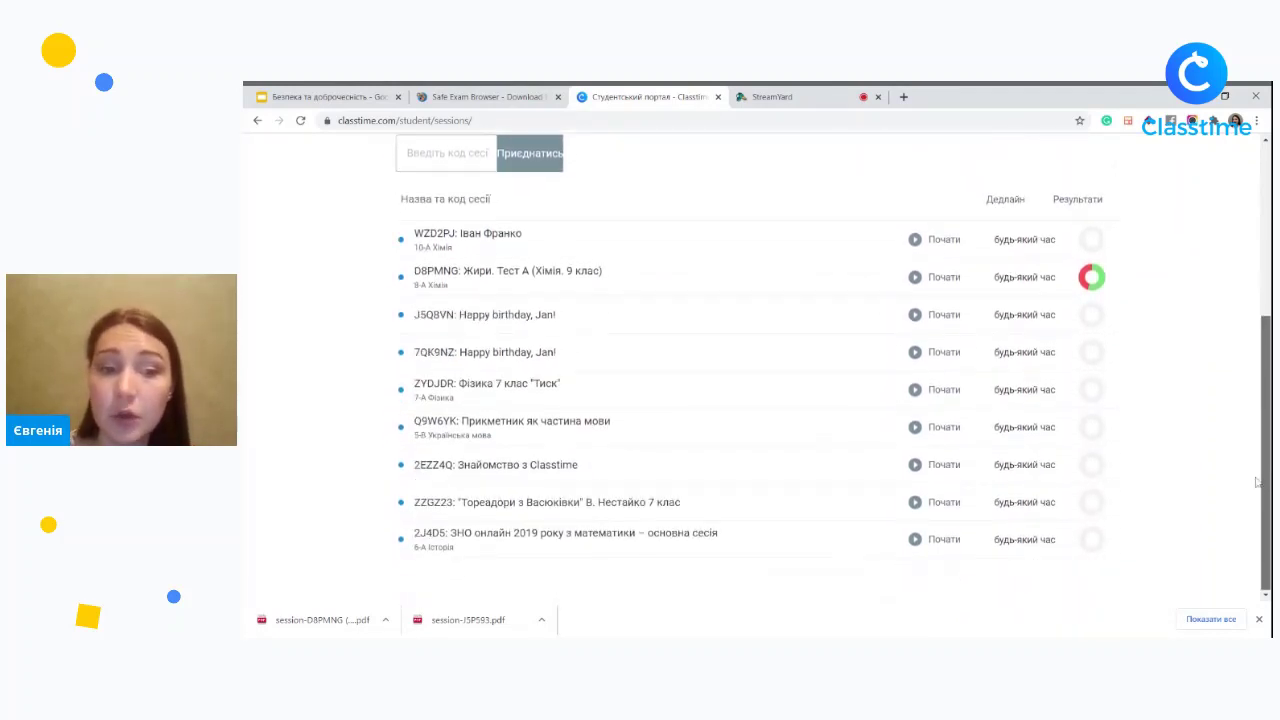
scroll(1240, 445, up, 1)
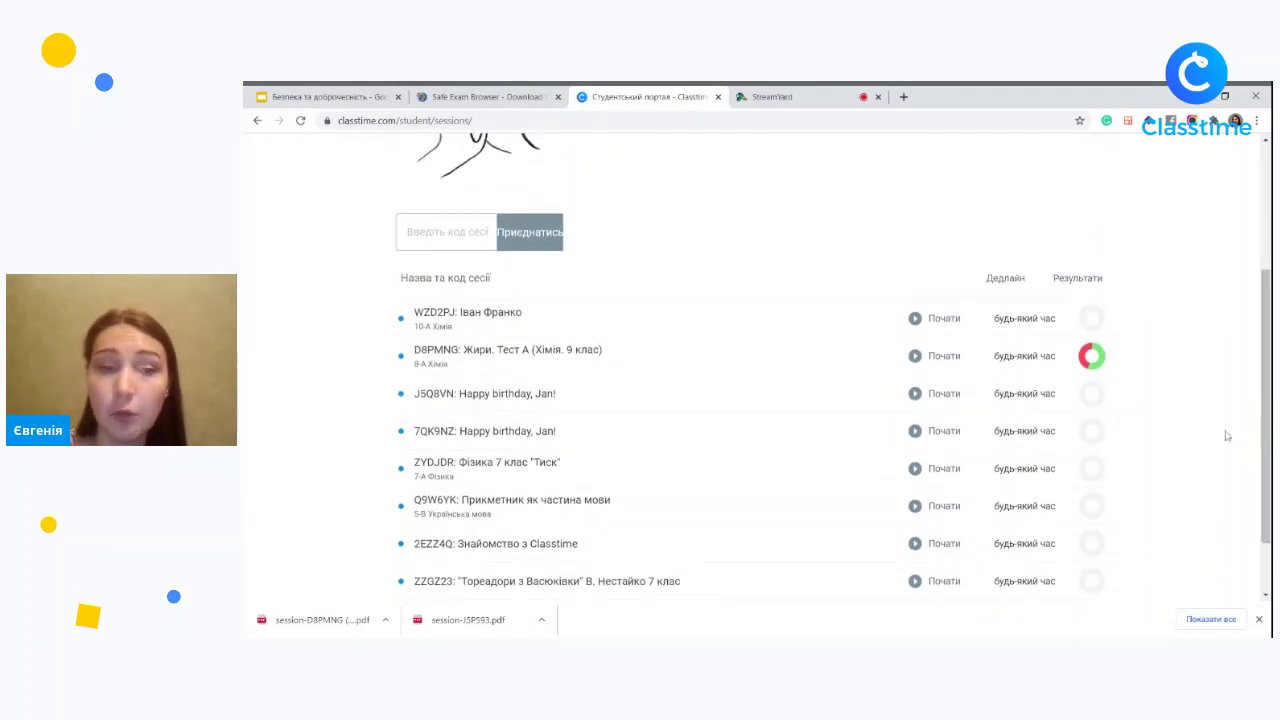
Open the downloaded session report PDF, examine the marked answers, scores and explanations, and close it.
click(317, 627)
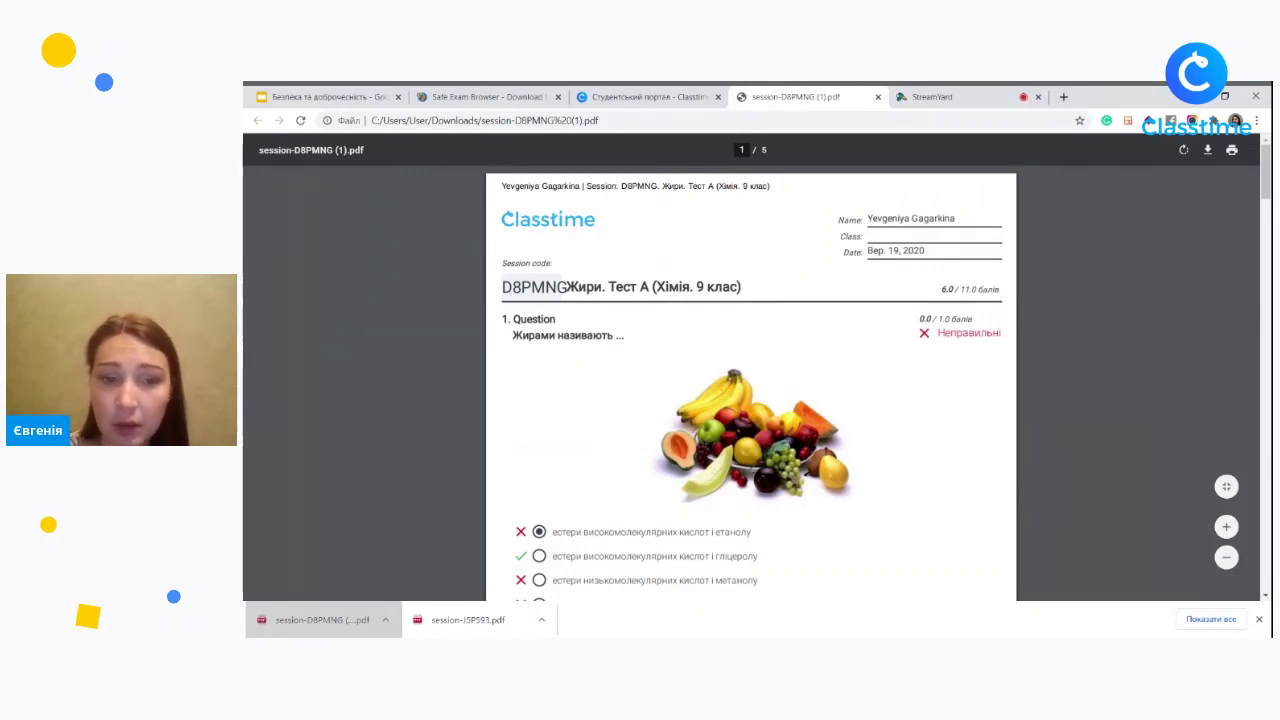
drag(1265, 172, 1265, 327)
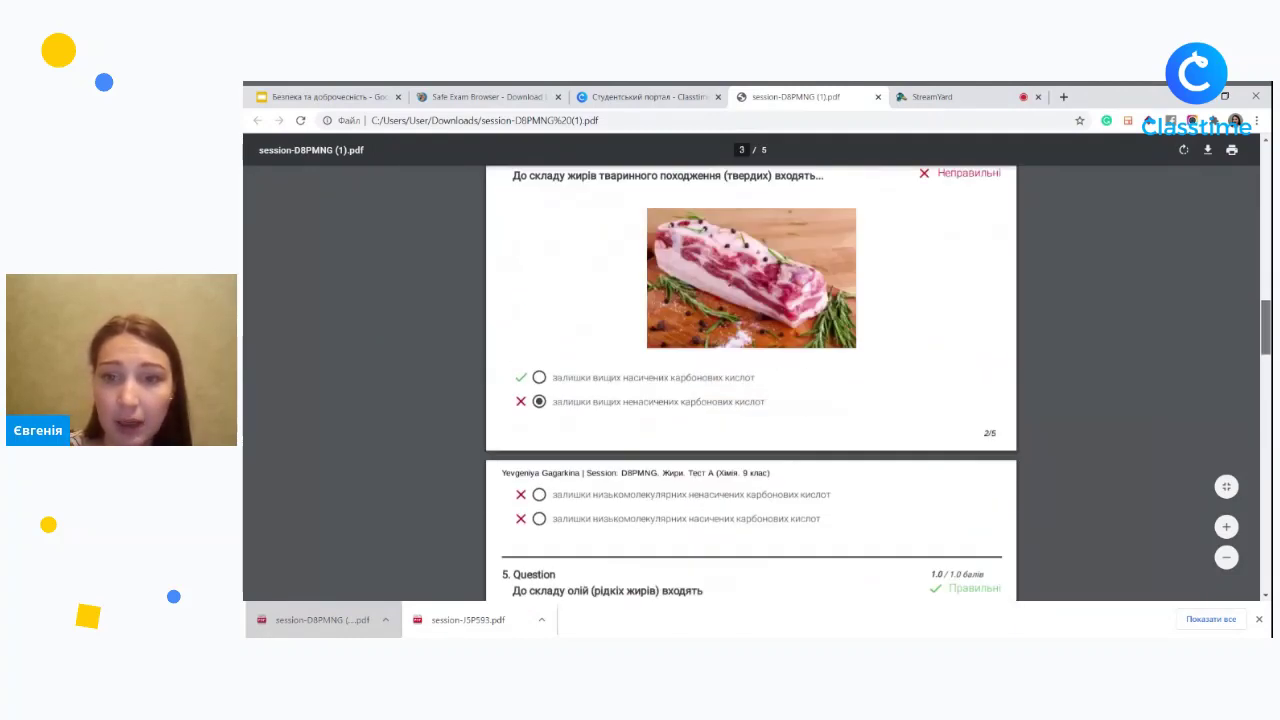
scroll(750, 380, down, 10)
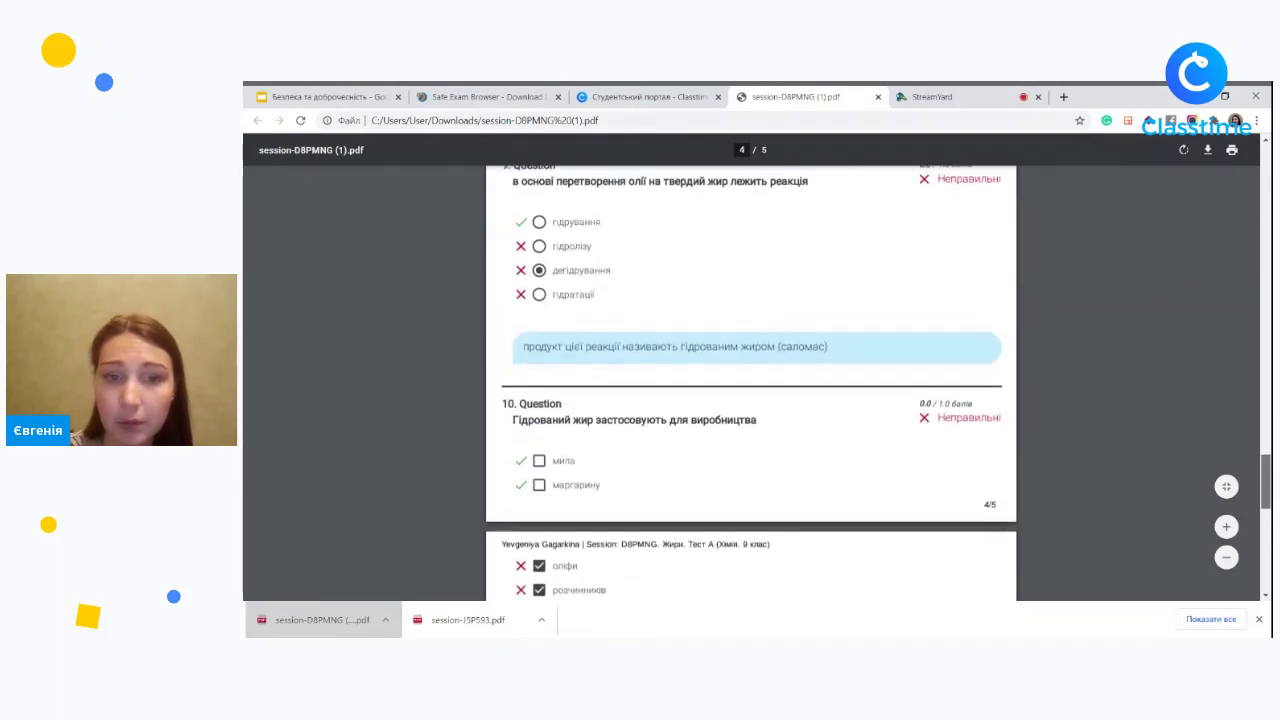
scroll(750, 380, up, 3)
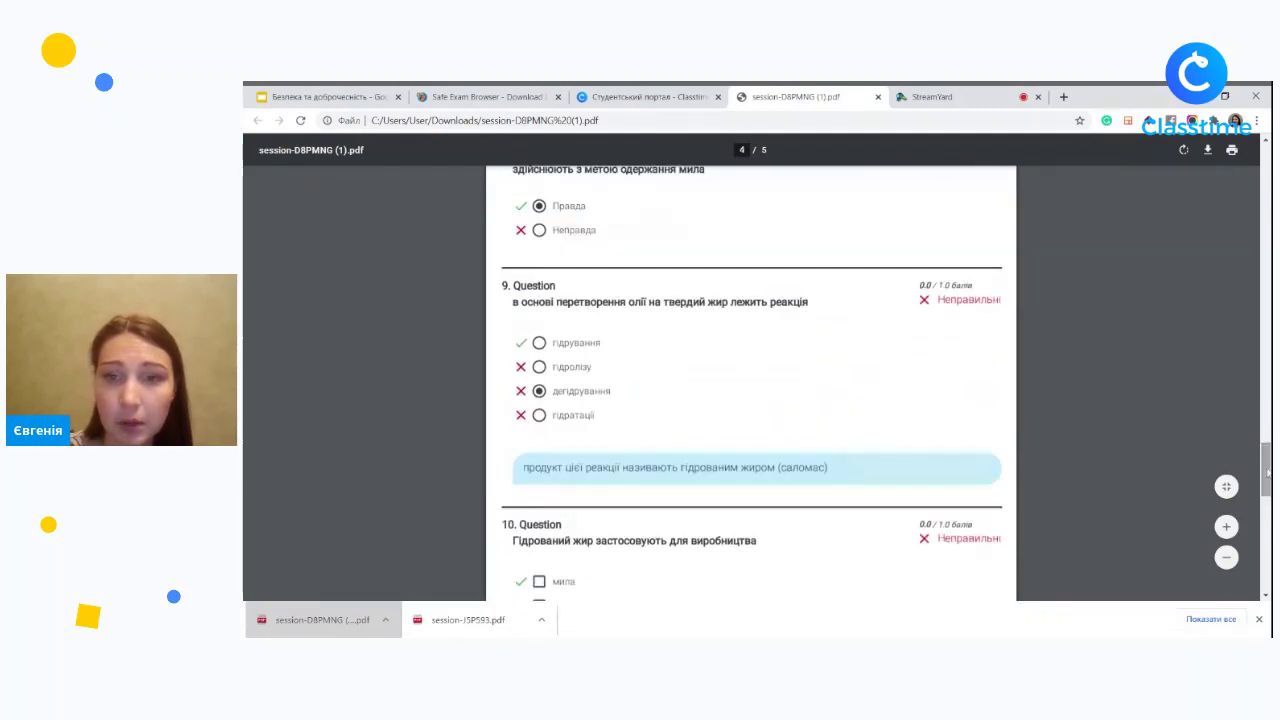
click(878, 97)
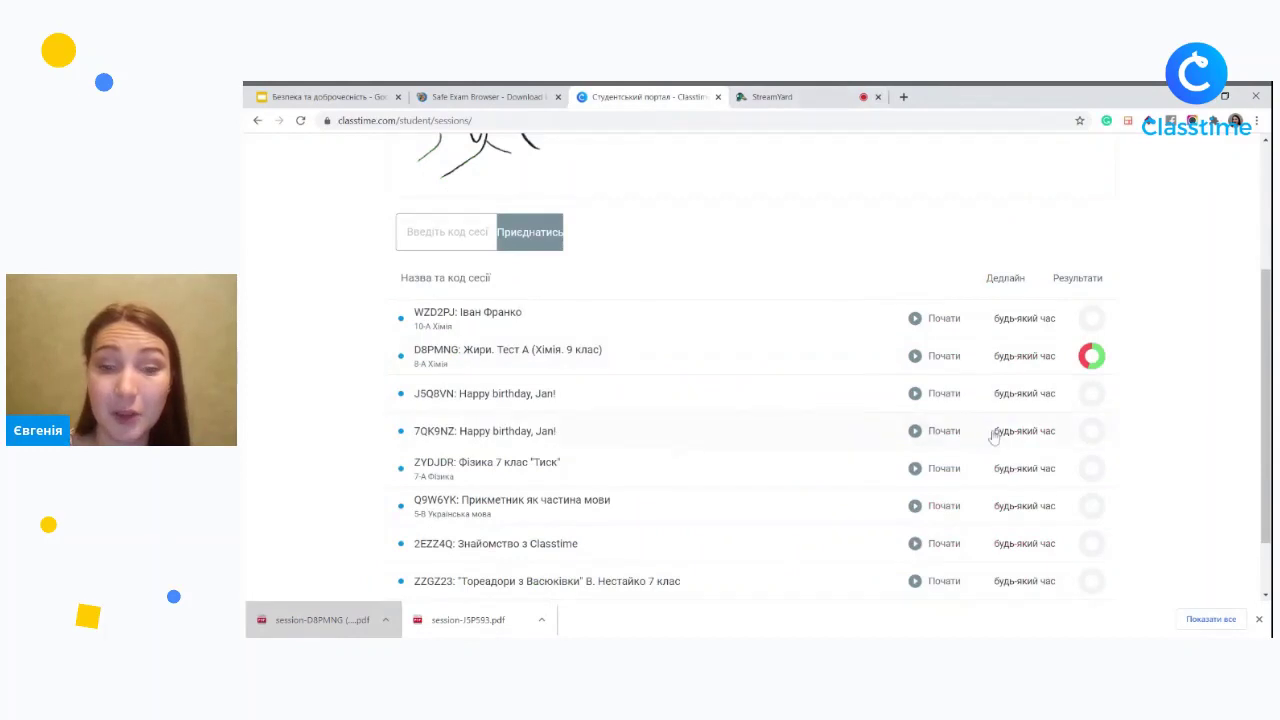
Review the portal's session list and session code entry, then view the class-joining dialog with its class ID field and dismiss it.
scroll(750, 400, down, 2)
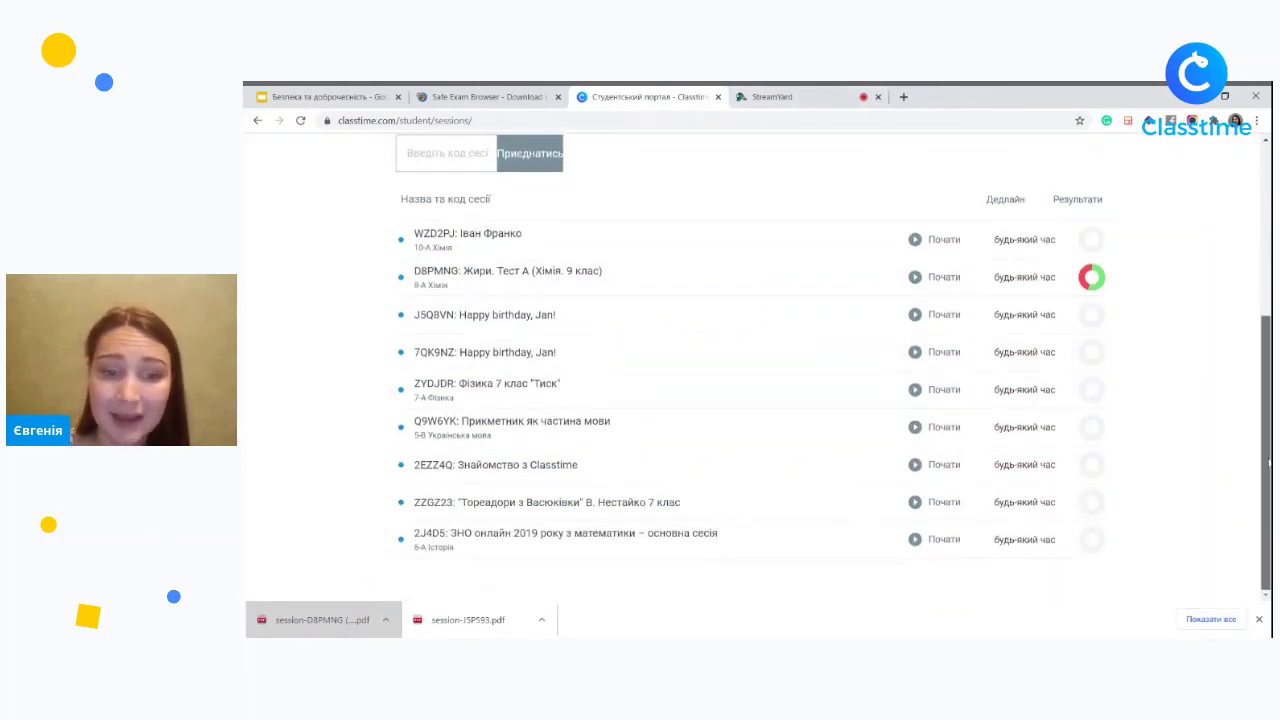
drag(1268, 462, 1260, 236)
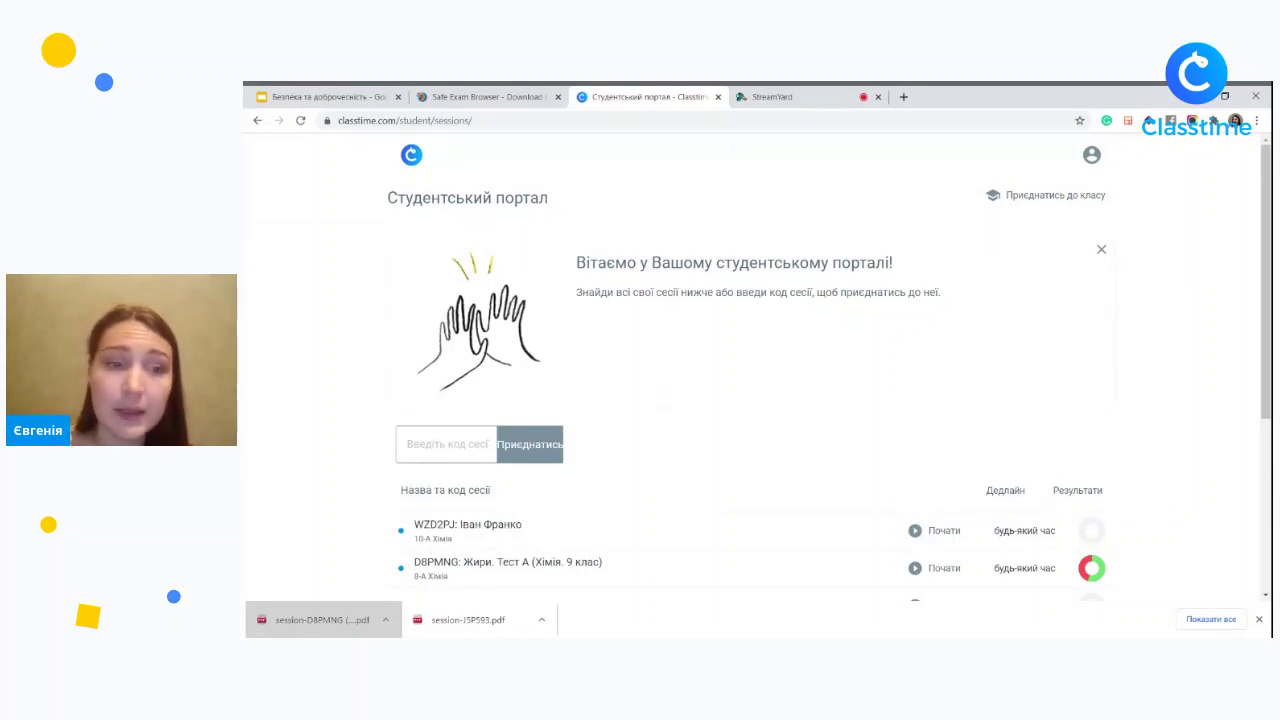
click(445, 444)
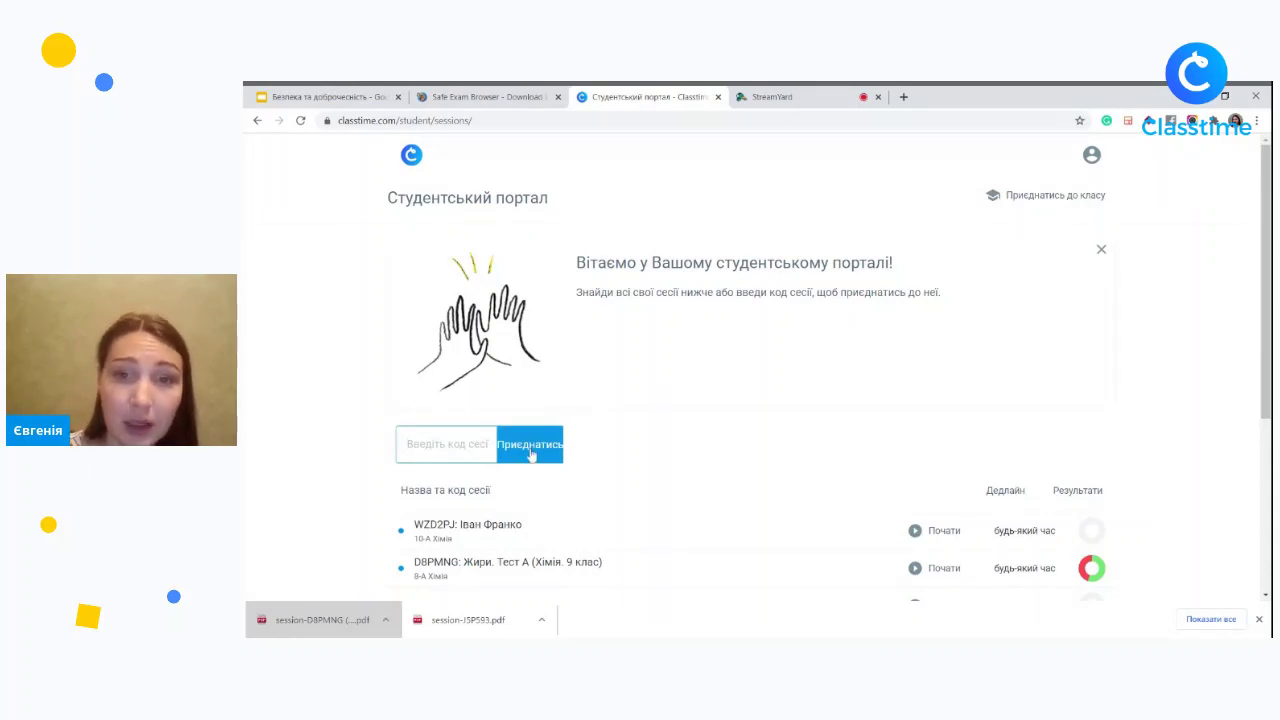
click(1026, 200)
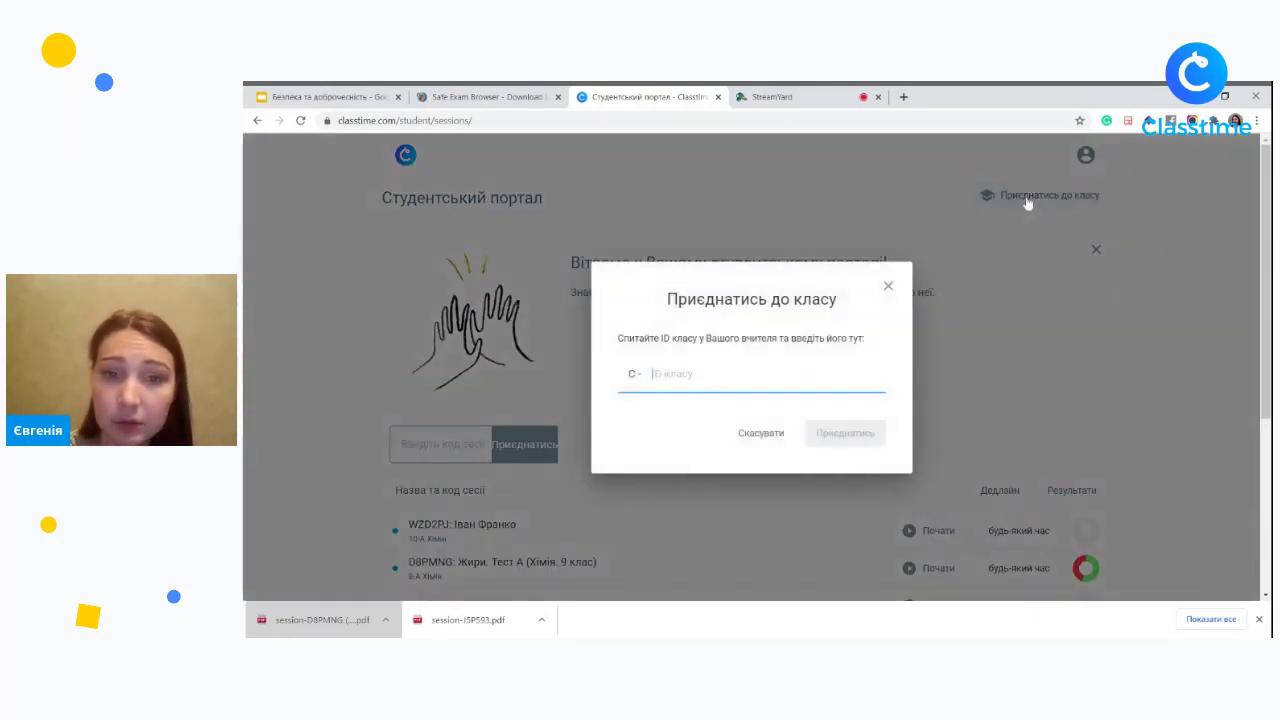
click(888, 288)
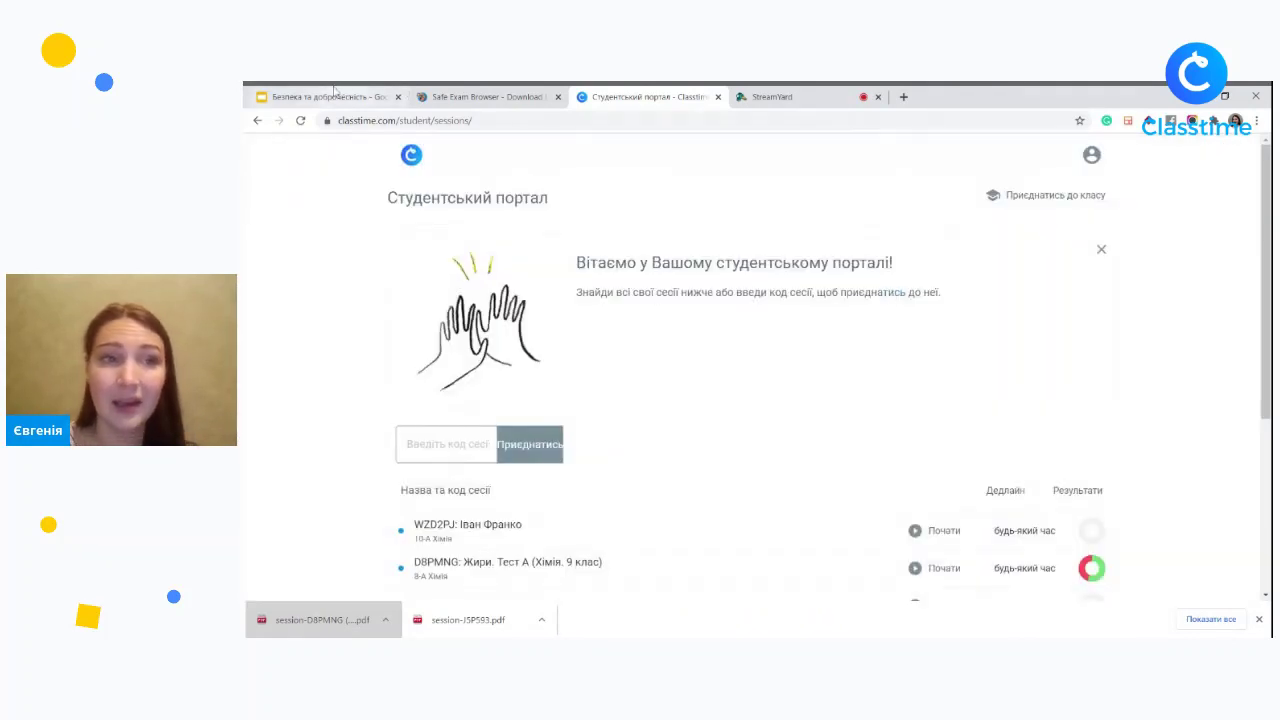
Switch to the Google Slides presentation "Безпека та доброчесність" and start presenting from slide 8 with the contact details.
click(335, 97)
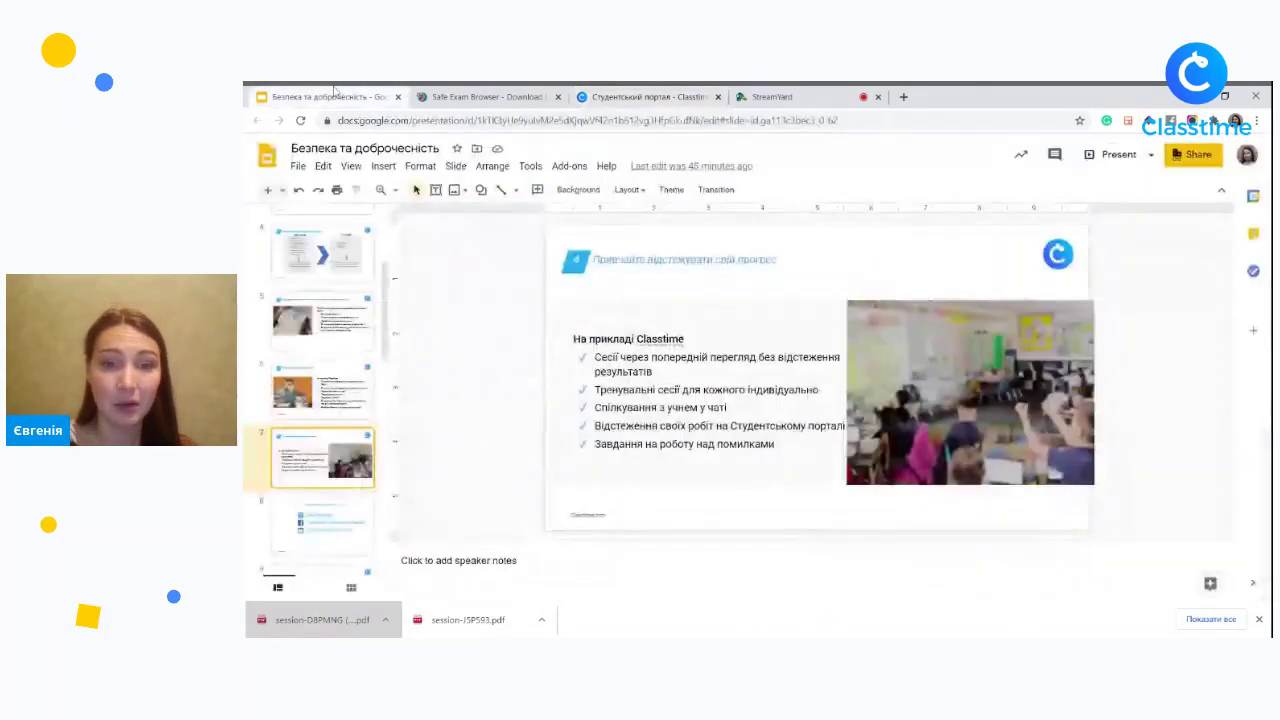
click(322, 537)
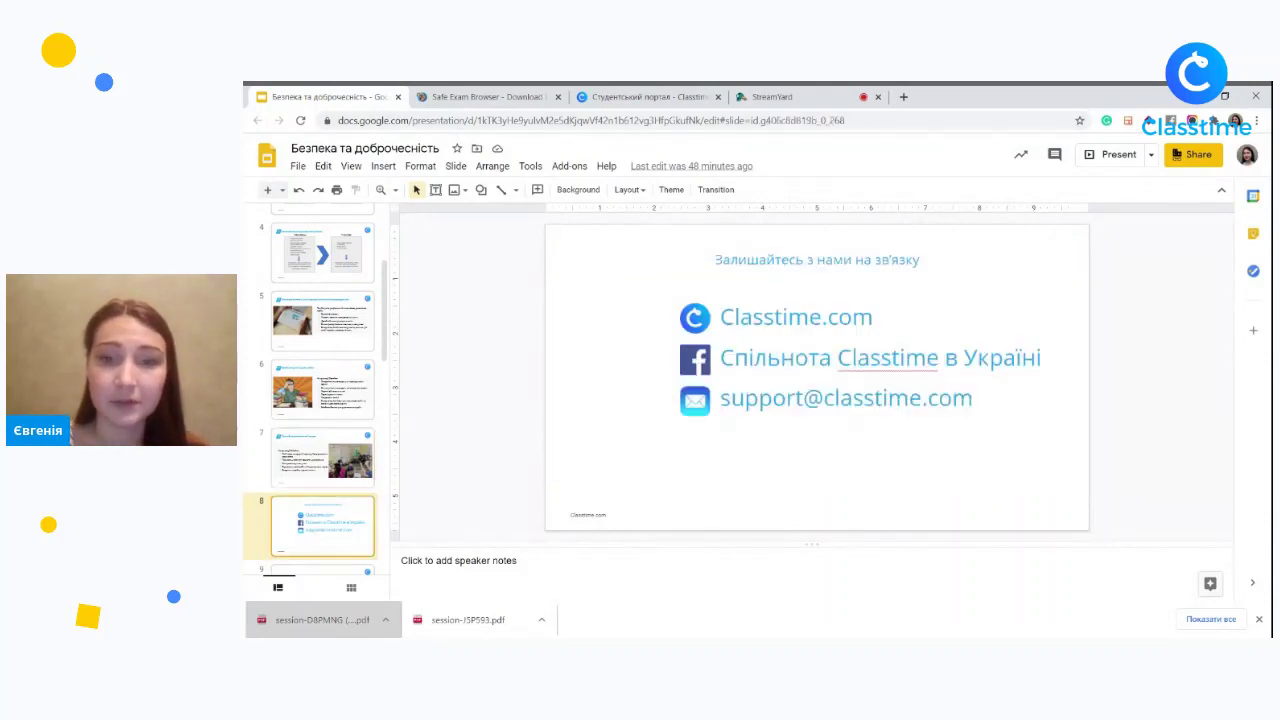
click(1102, 154)
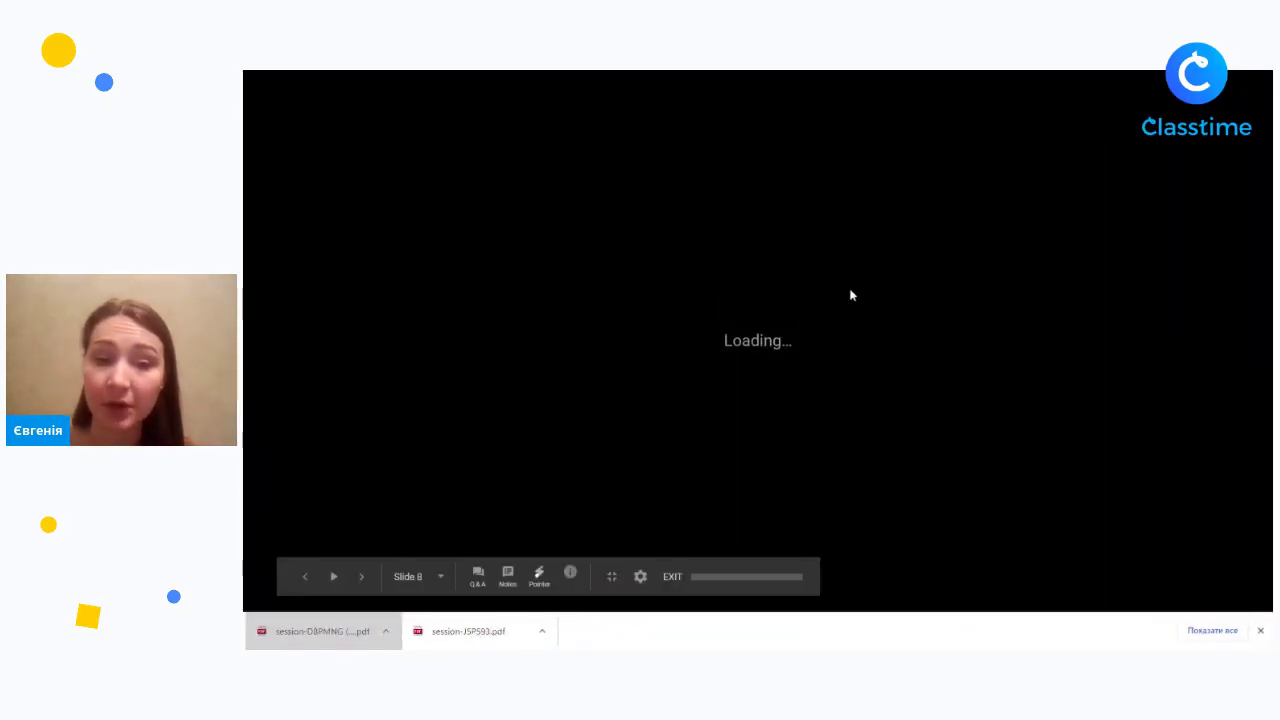